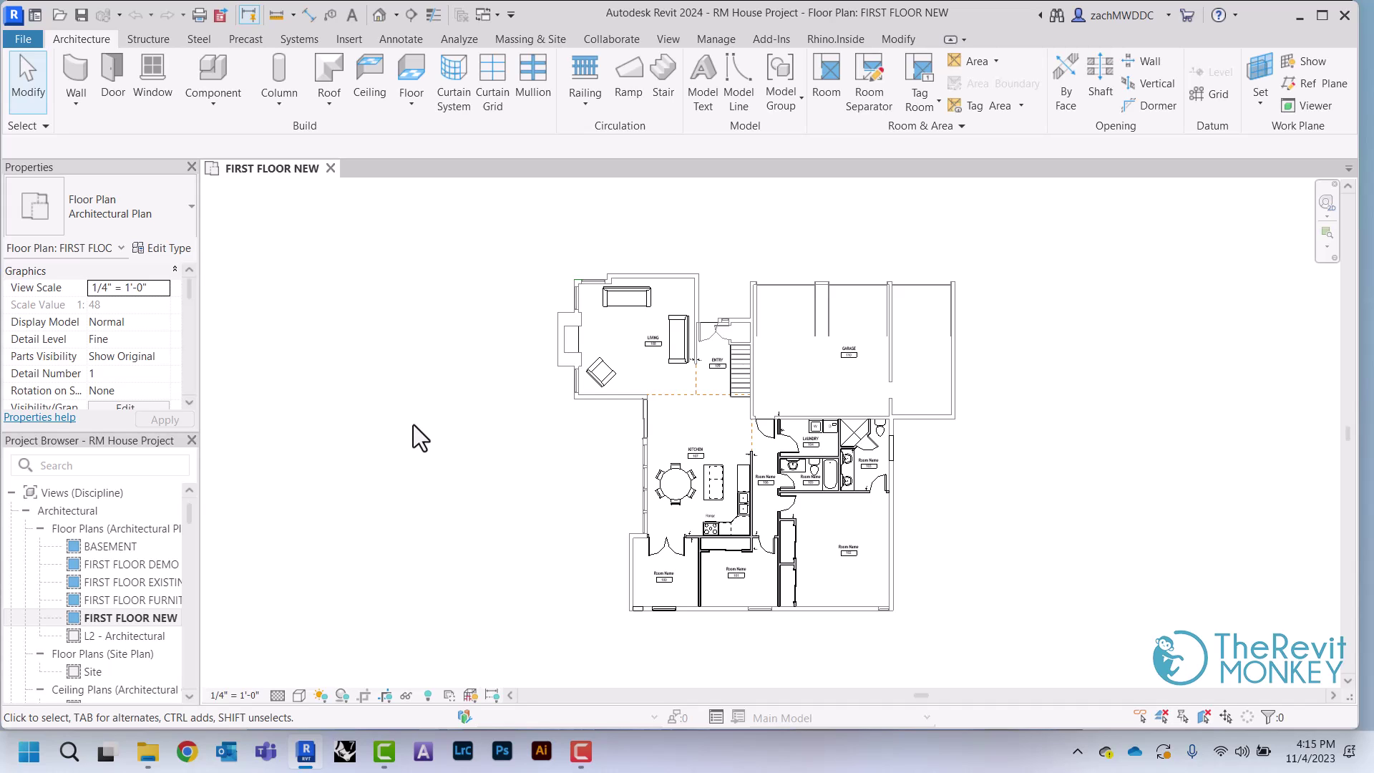
- Duplicate the FIRST FLOOR NEW floor plan view without detailing and rename the copy FIRST FLOOR FINISH PLAN
right_click(169, 632)
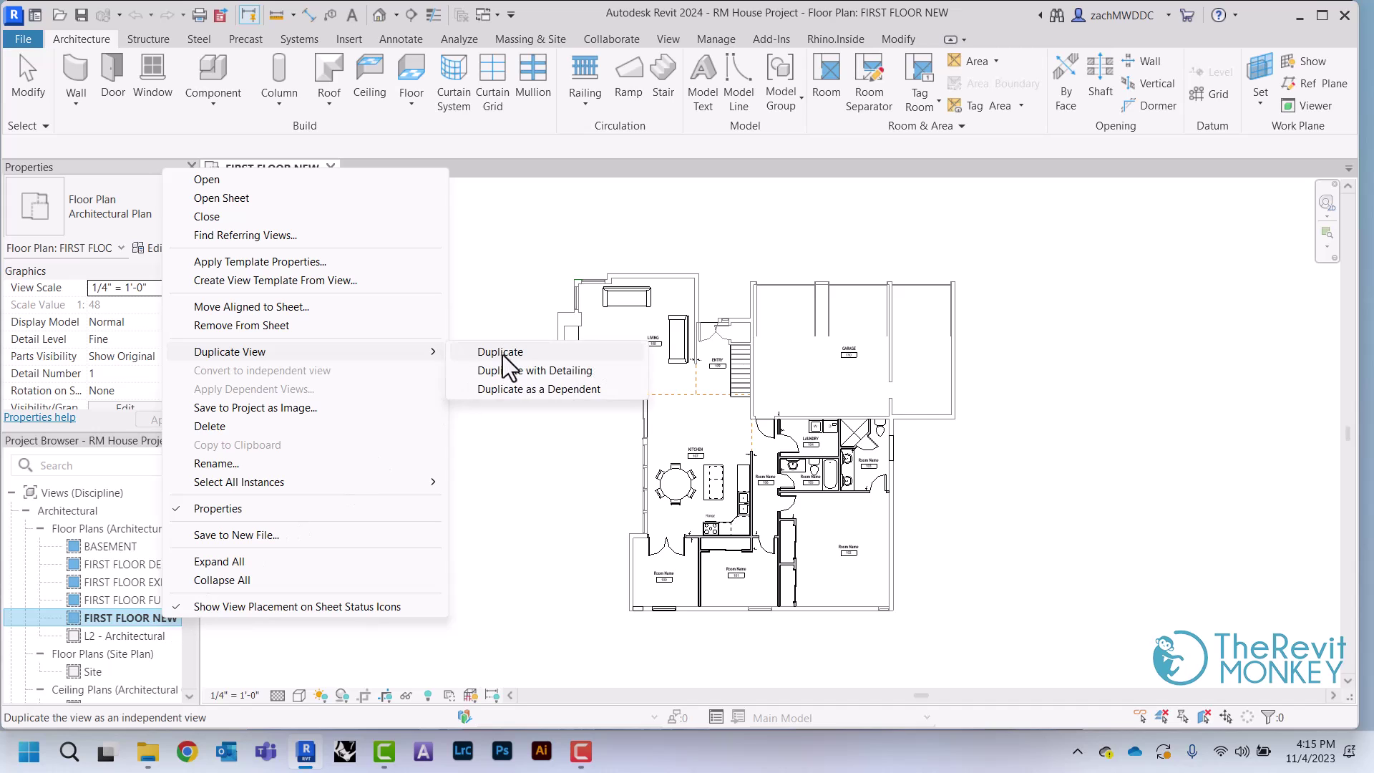
click(501, 351)
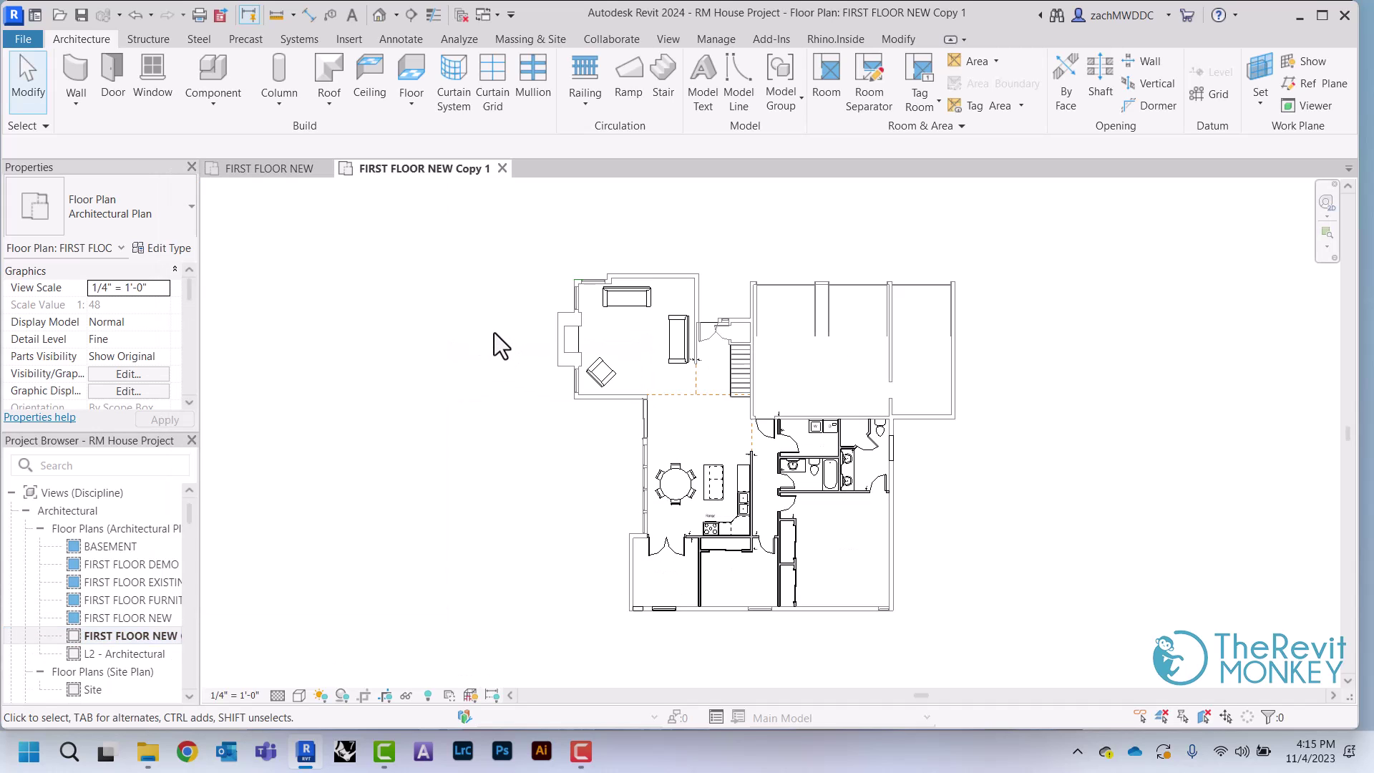
right_click(143, 635)
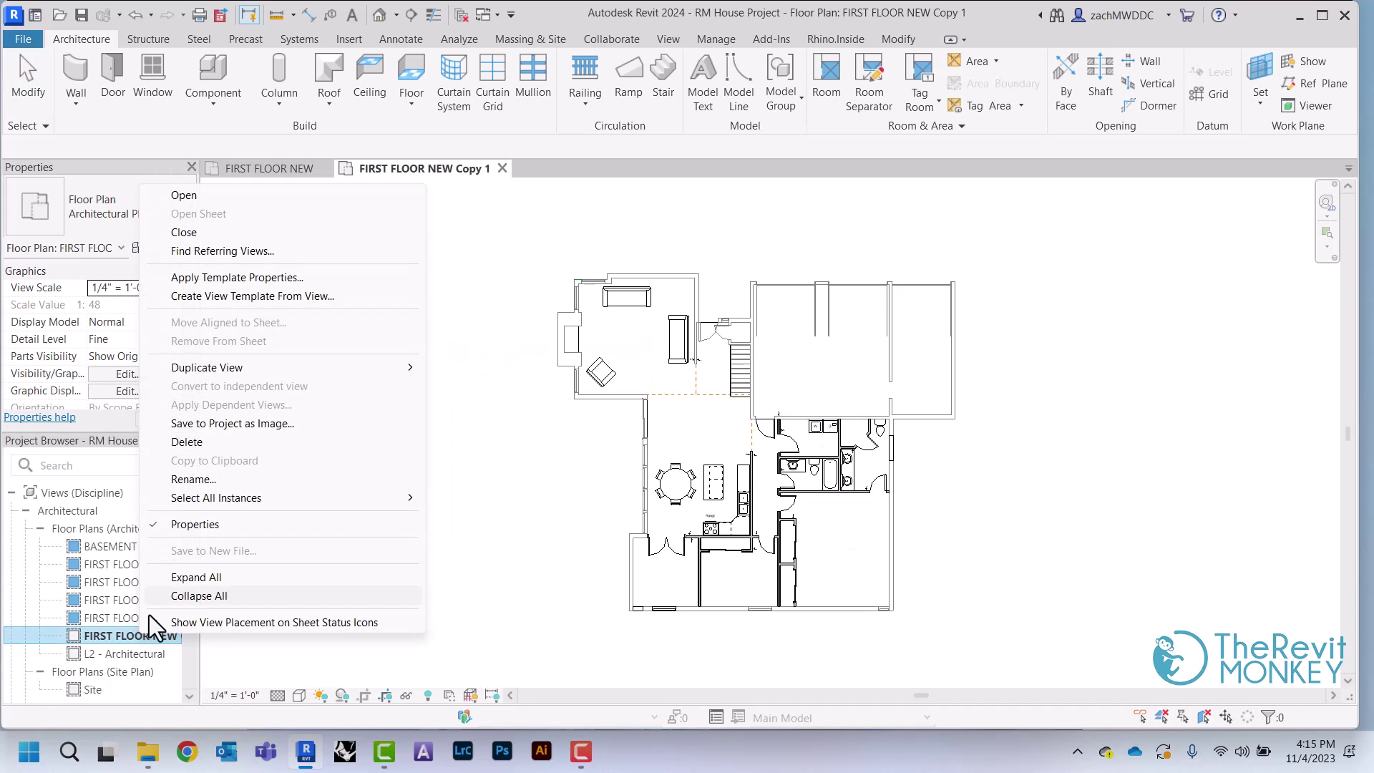
click(217, 479)
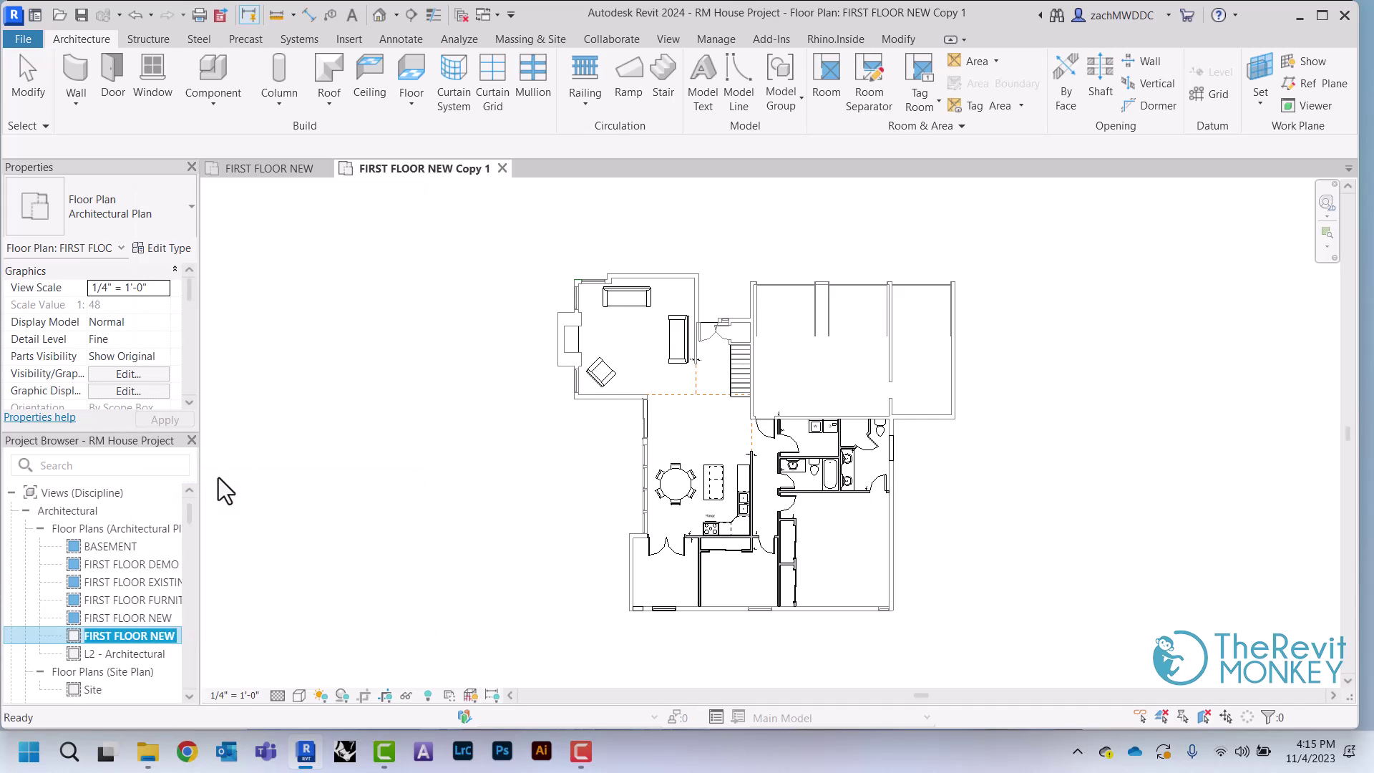
text(FIRST FLOOR FINISH PLAN)
key(Return)
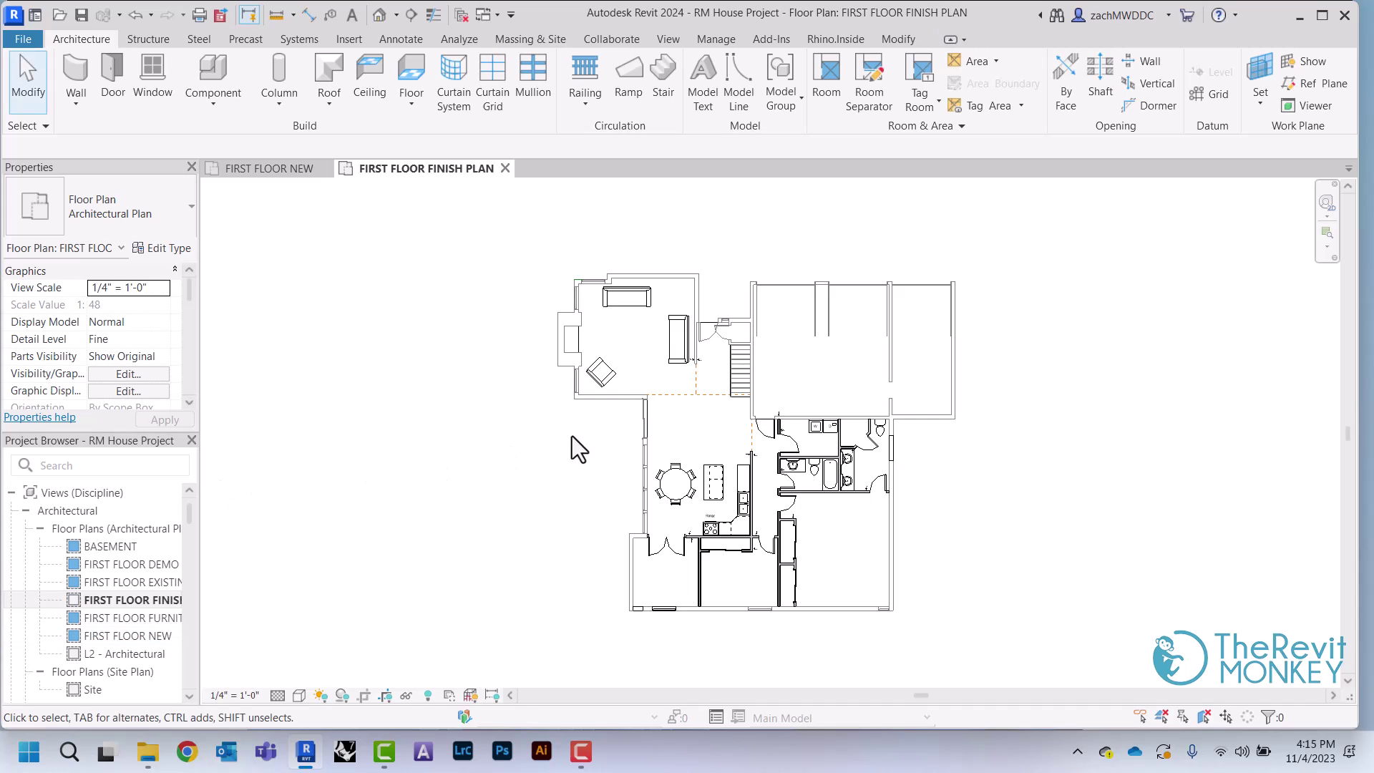
- Turn off the Electrical Fixtures model category in the finish plan's visibility/graphic overrides
scroll(573, 436, up, 2)
scroll(701, 277, up, 3)
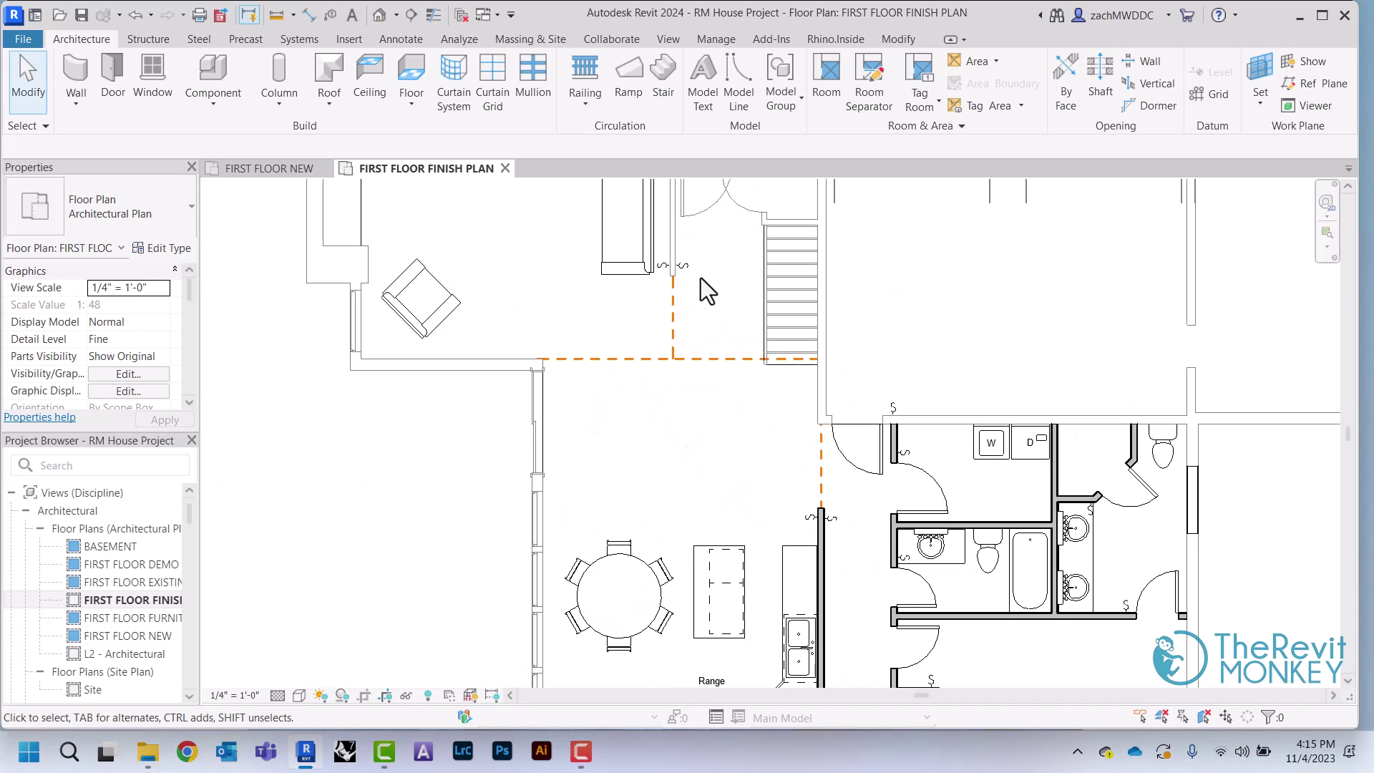
middle_drag(701, 278, 680, 409)
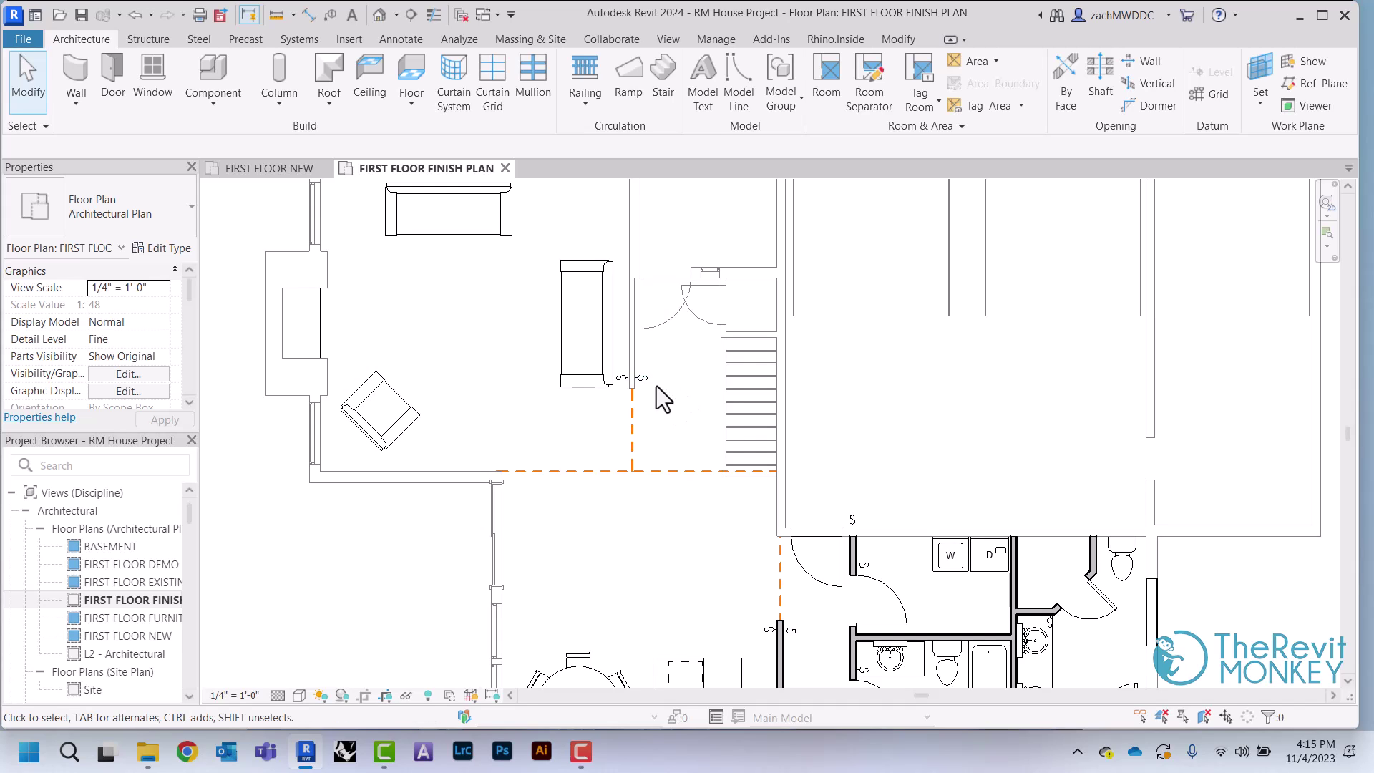
scroll(135, 340, down, 2)
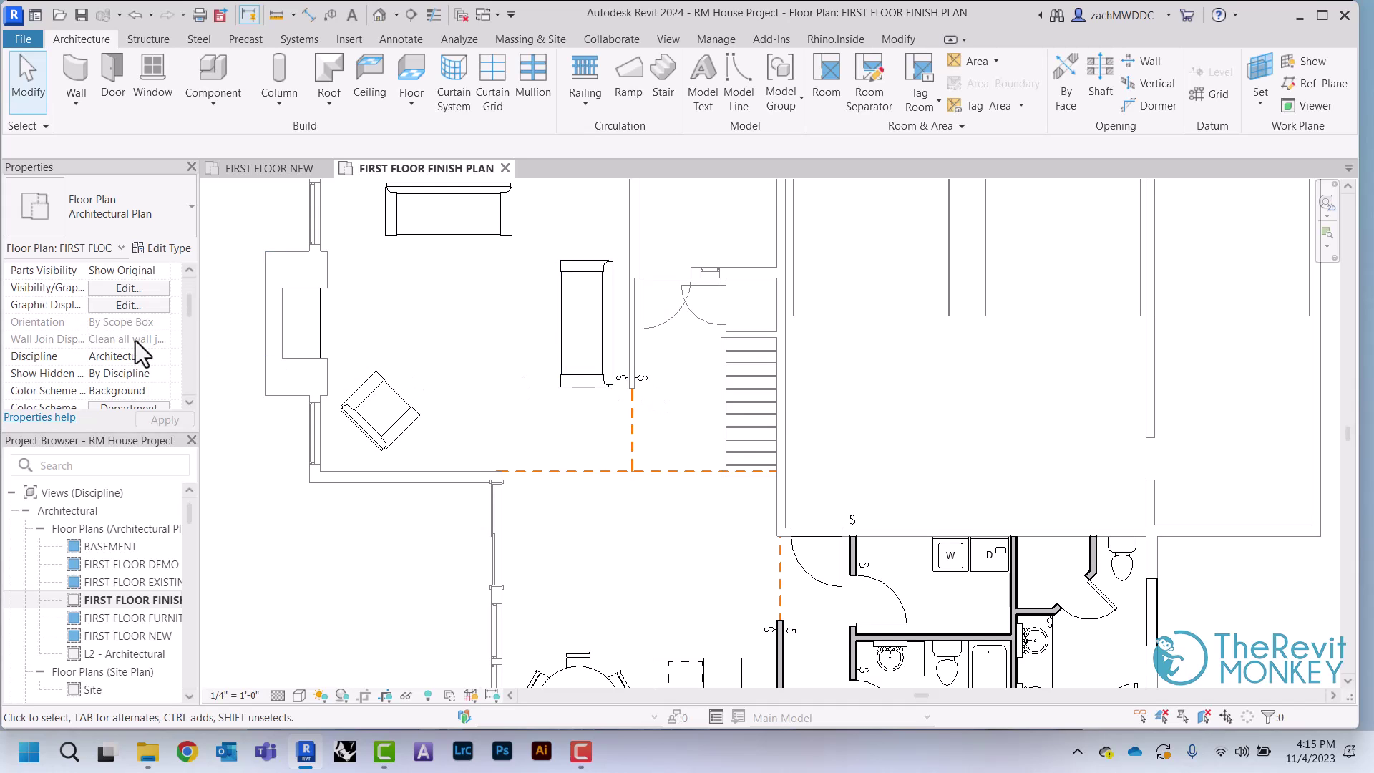
scroll(135, 341, down, 5)
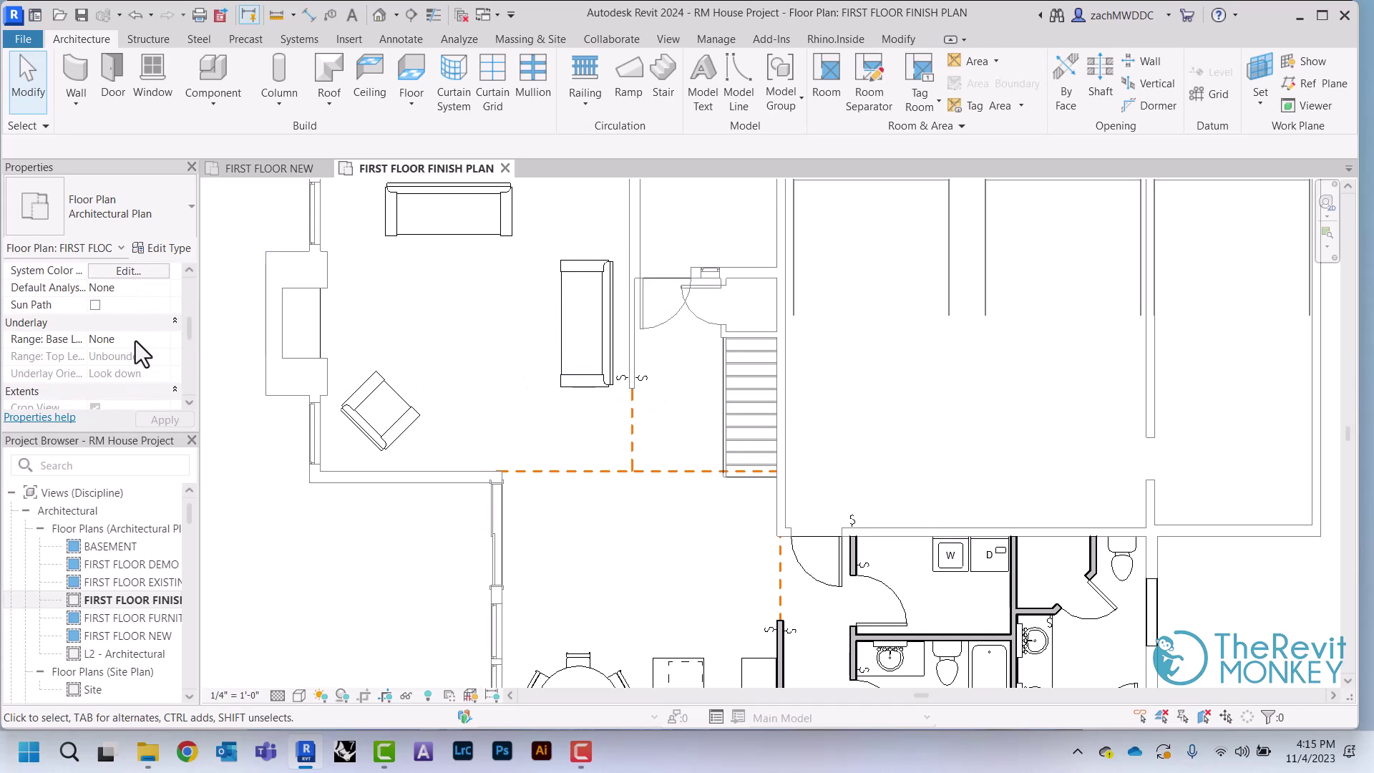
scroll(135, 340, down, 4)
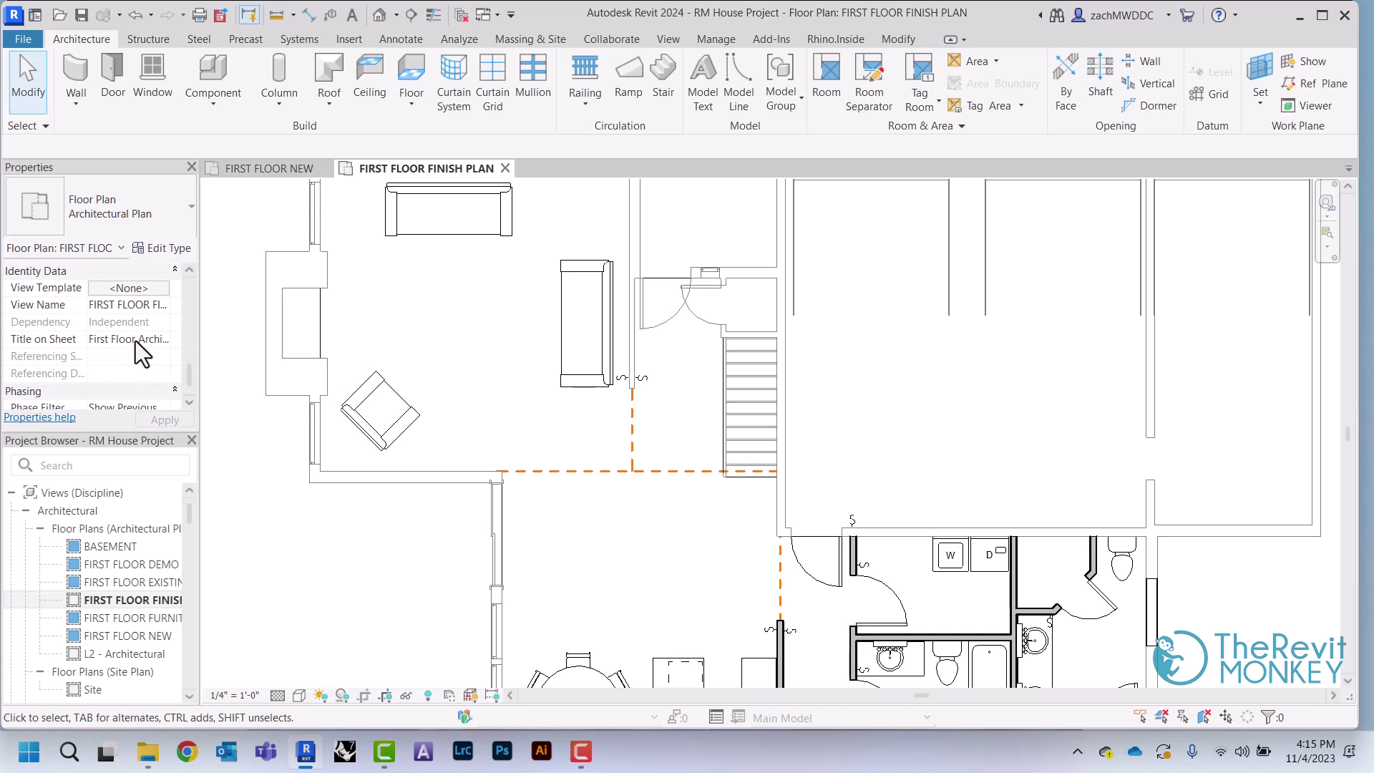
scroll(135, 341, up, 10)
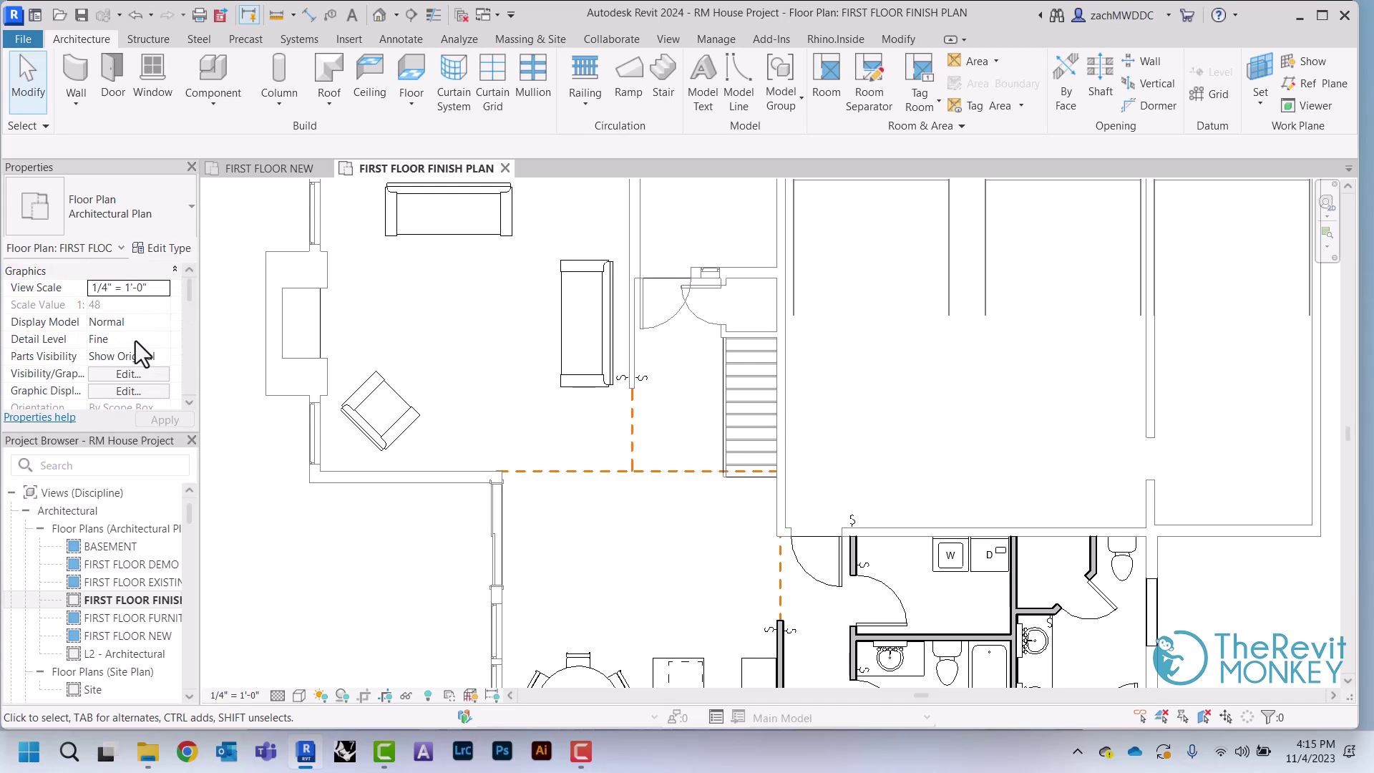
click(132, 373)
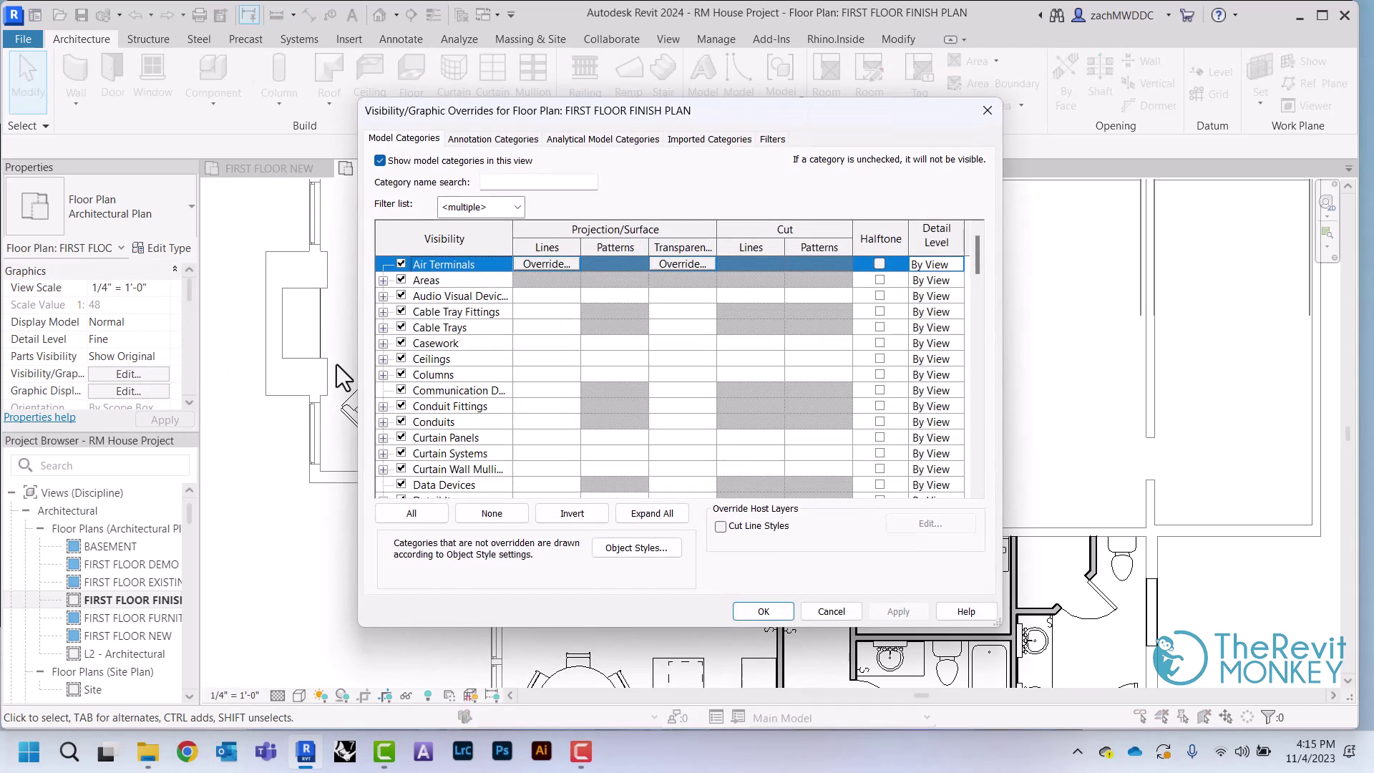
scroll(505, 358, down, 3)
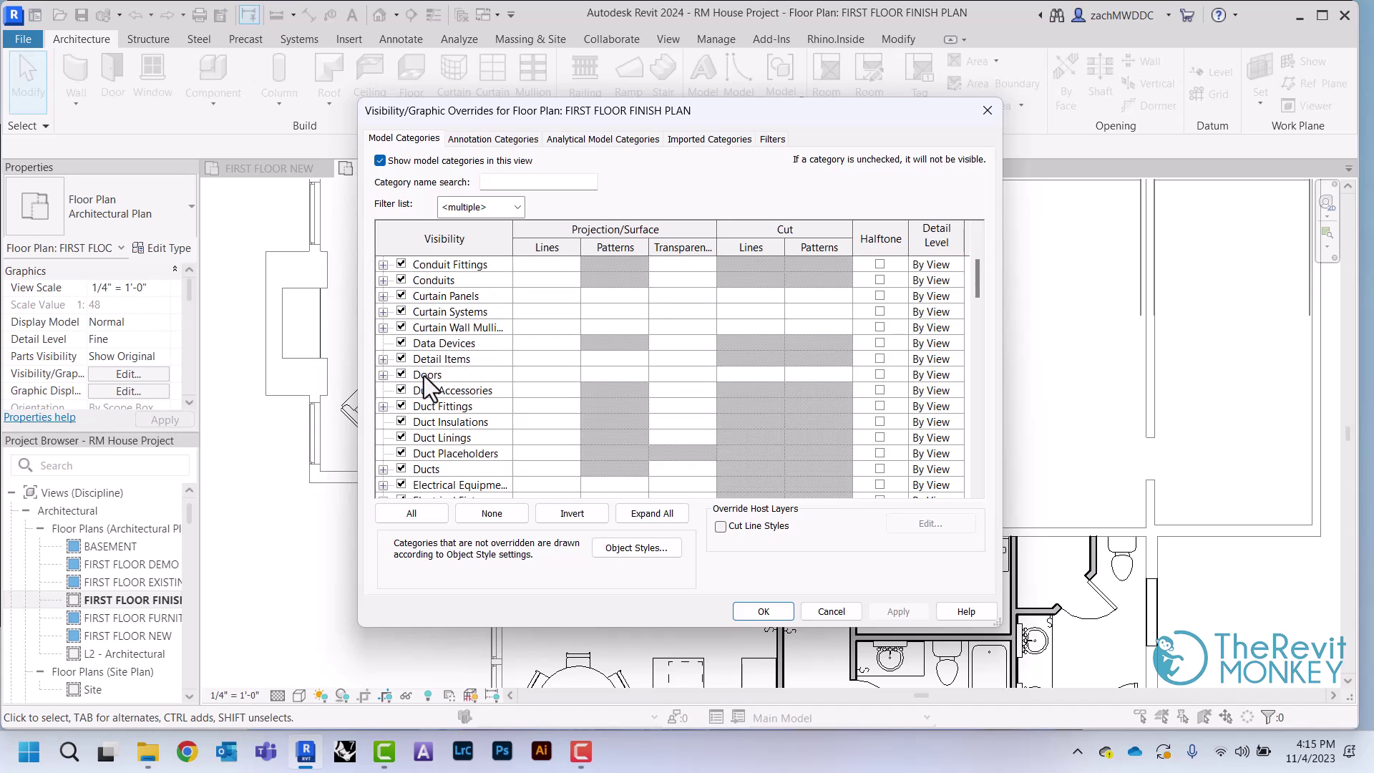
scroll(423, 376, down, 8)
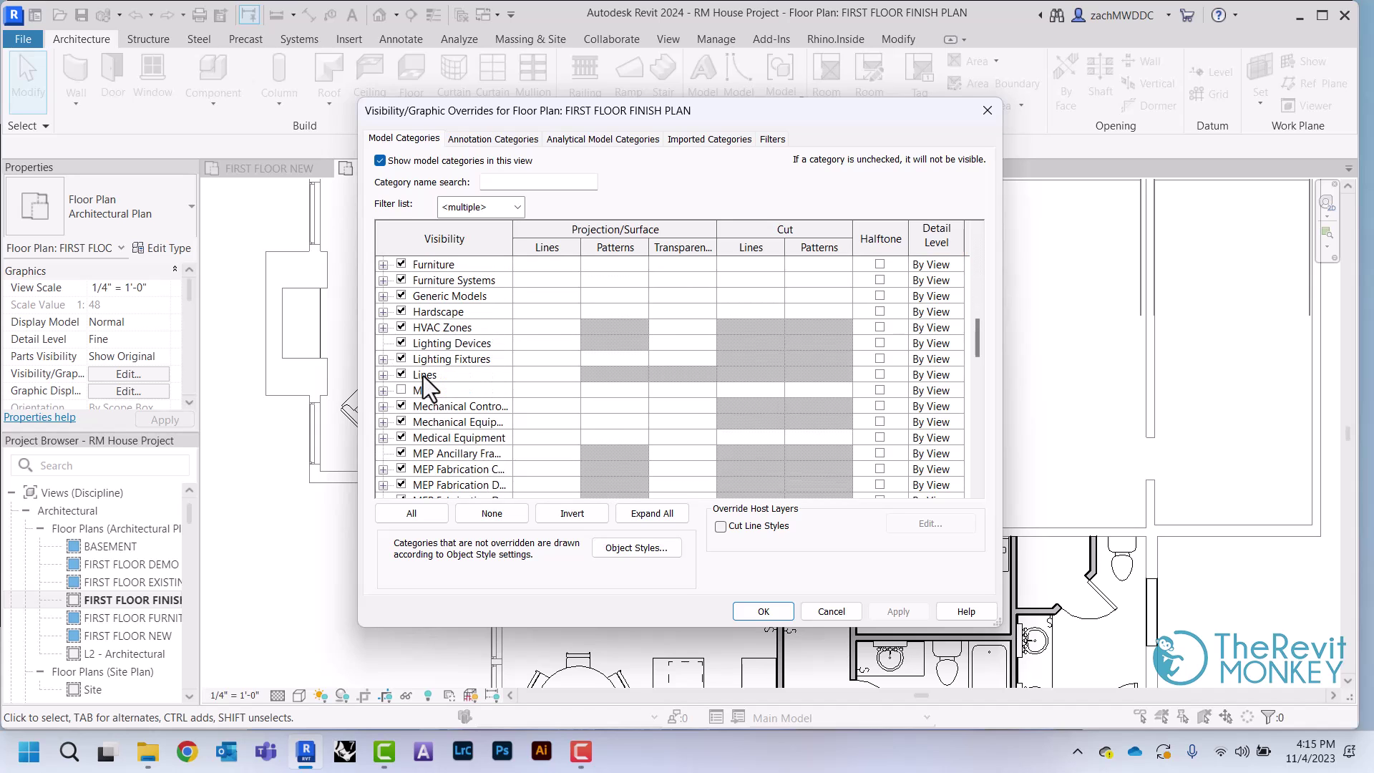
scroll(423, 375, up, 2)
scroll(423, 375, up, 1)
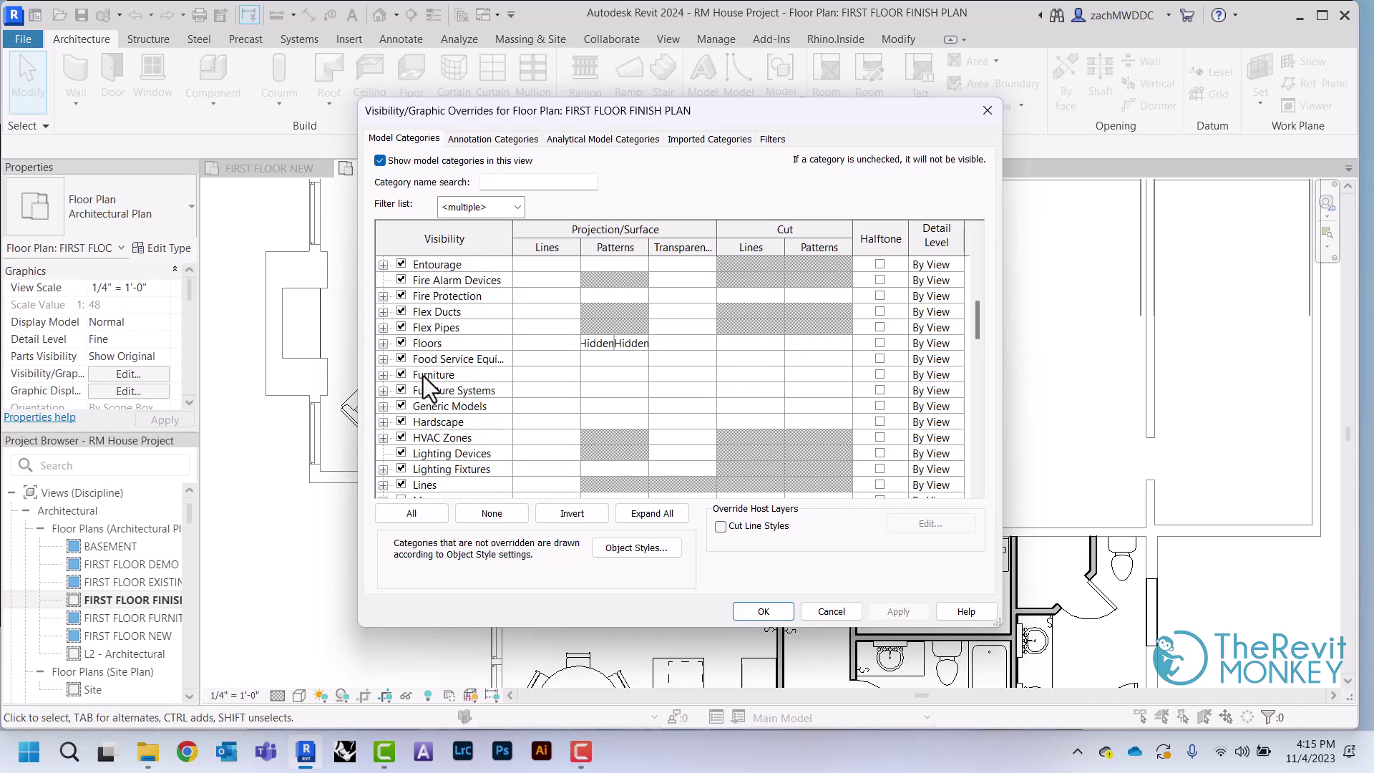
scroll(423, 375, up, 1)
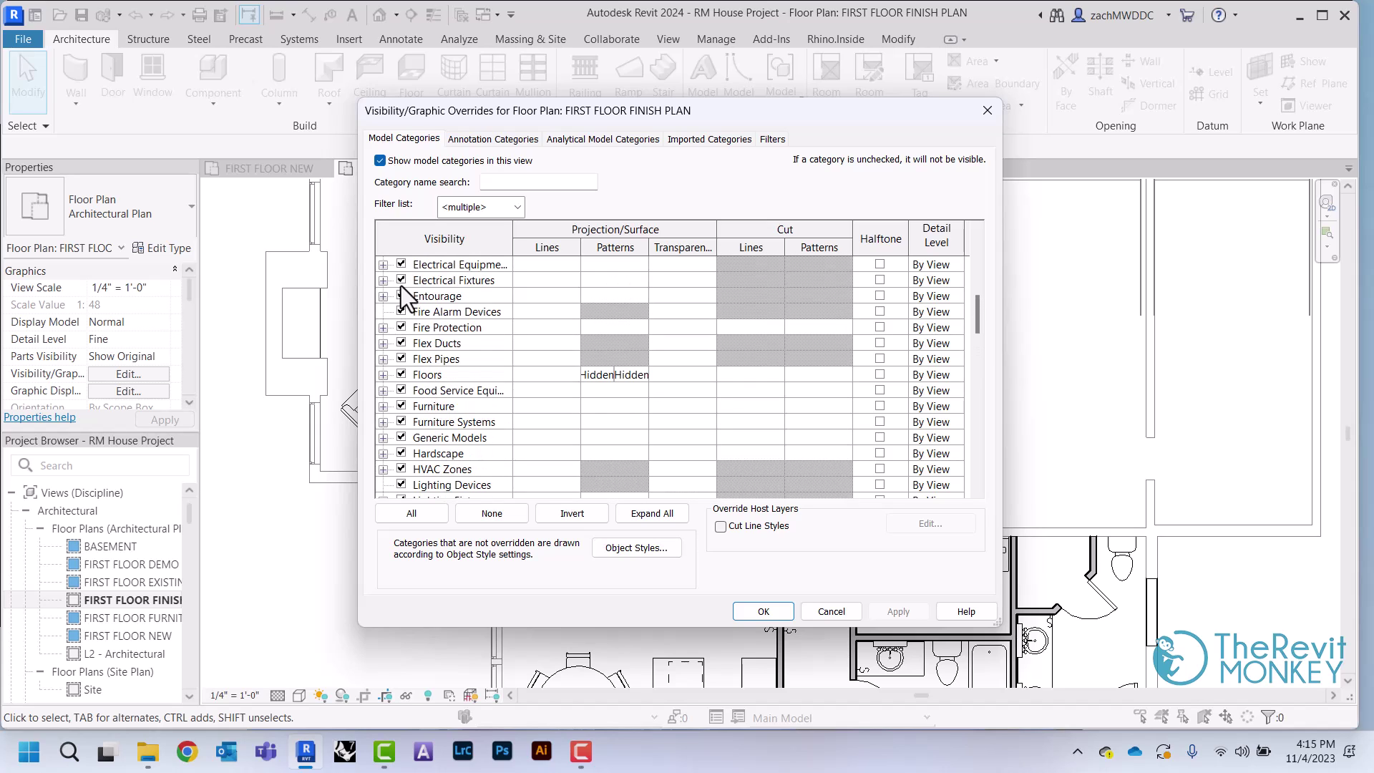
click(401, 286)
- Turn off the Furniture model category as well and accept the visibility overrides
scroll(429, 322, down, 3)
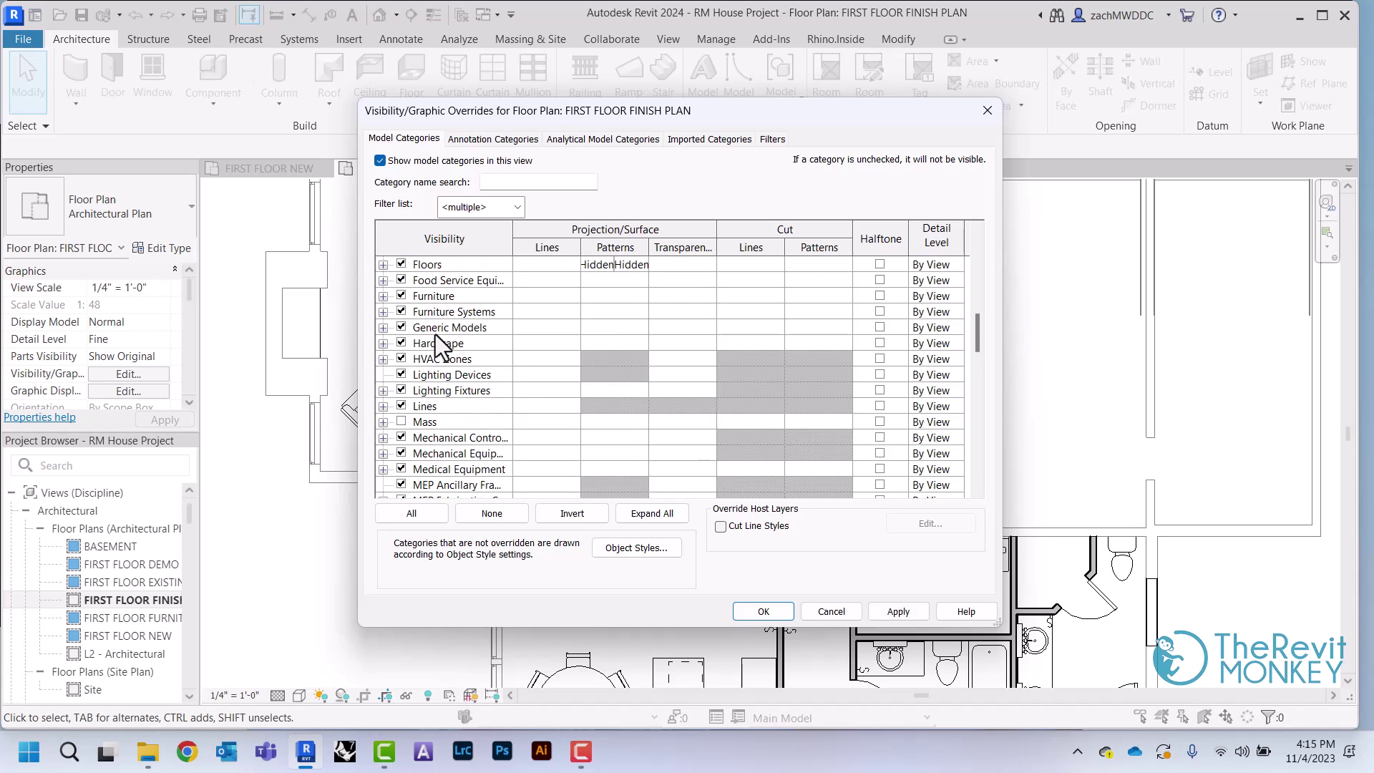
click(401, 312)
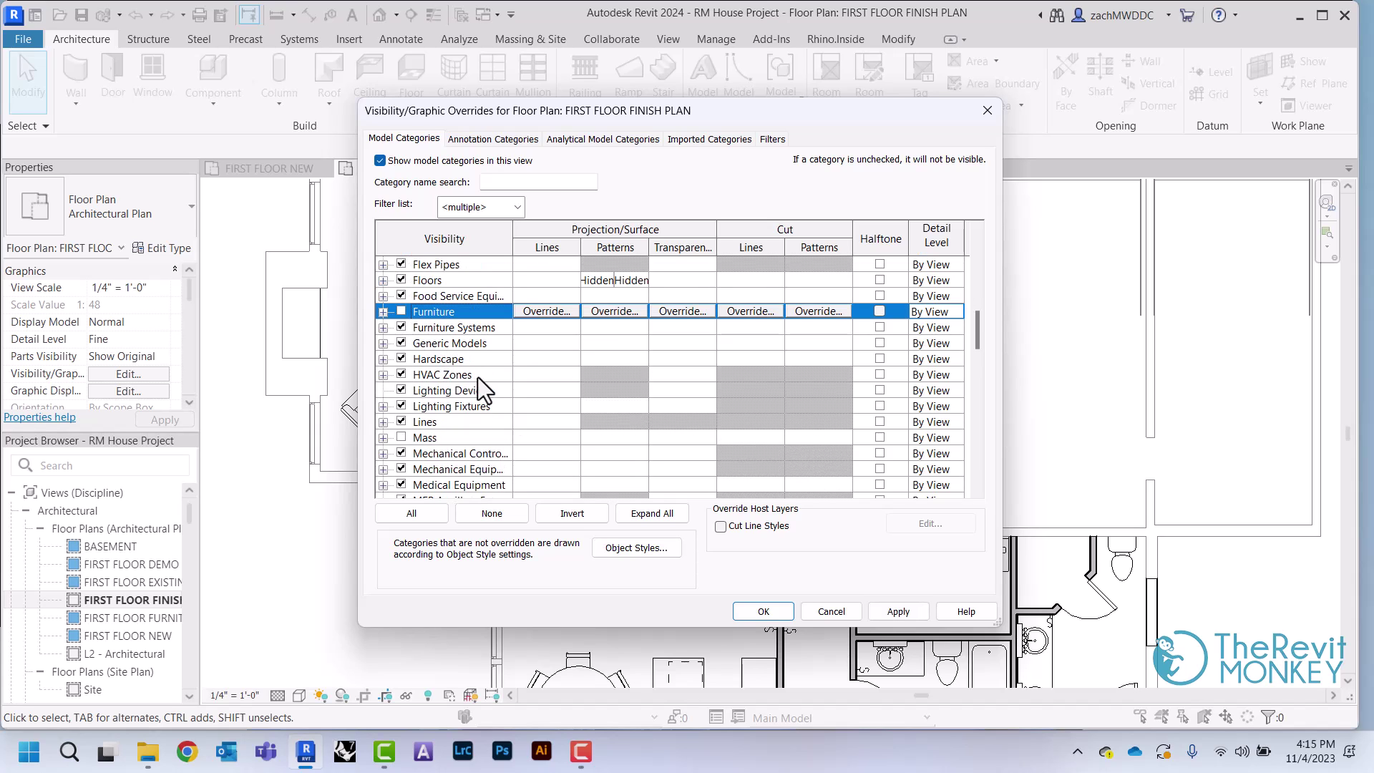
click(761, 609)
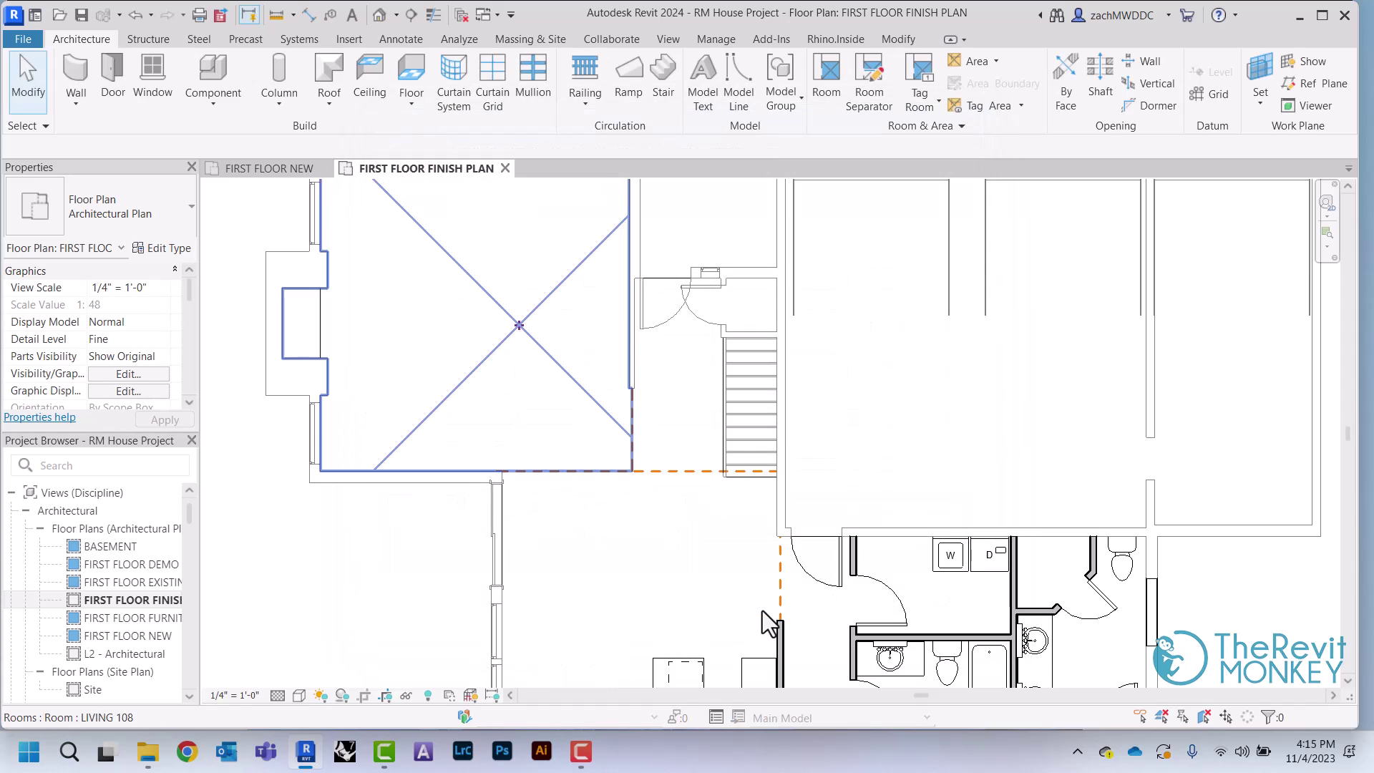
- Compare the FIRST FLOOR NEW plan with the finish plan, and return to the whole finish plan
click(275, 169)
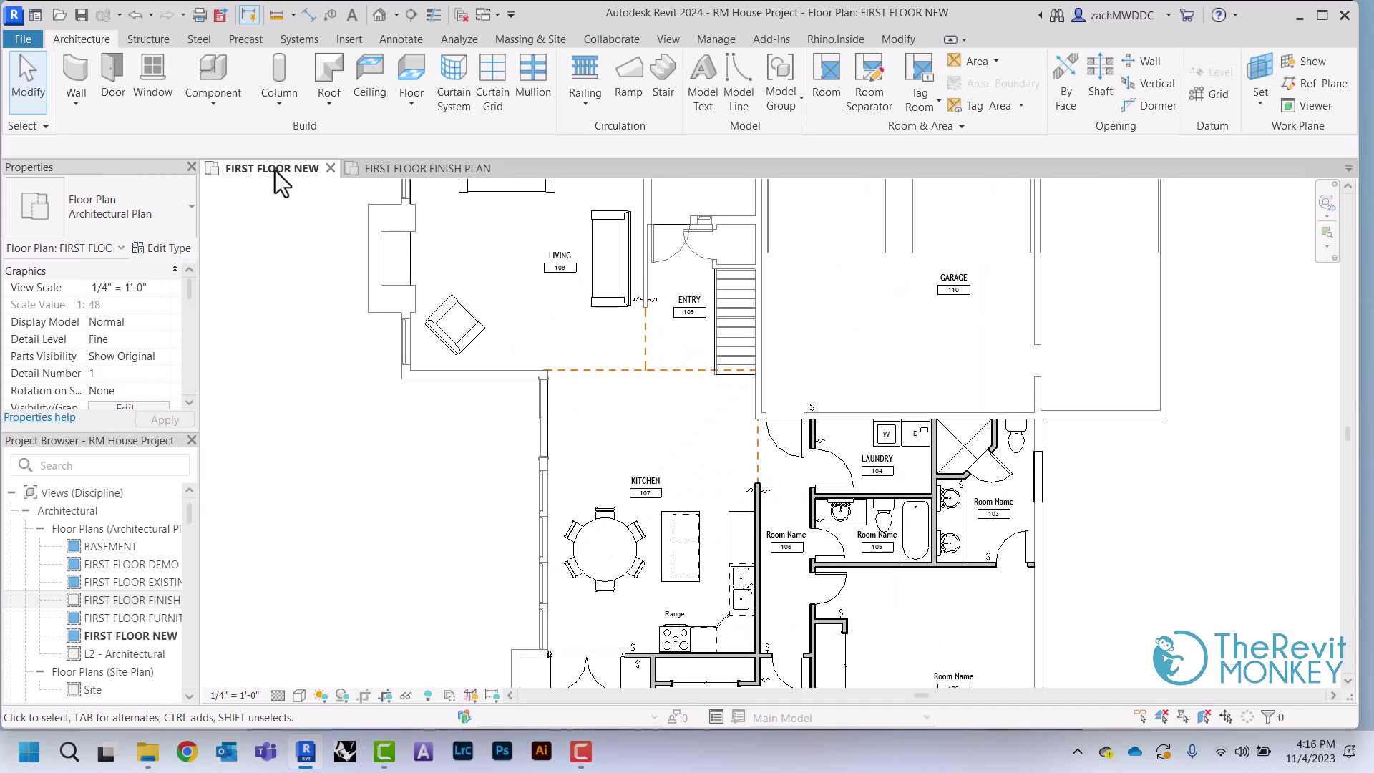
click(401, 170)
scroll(469, 402, down, 2)
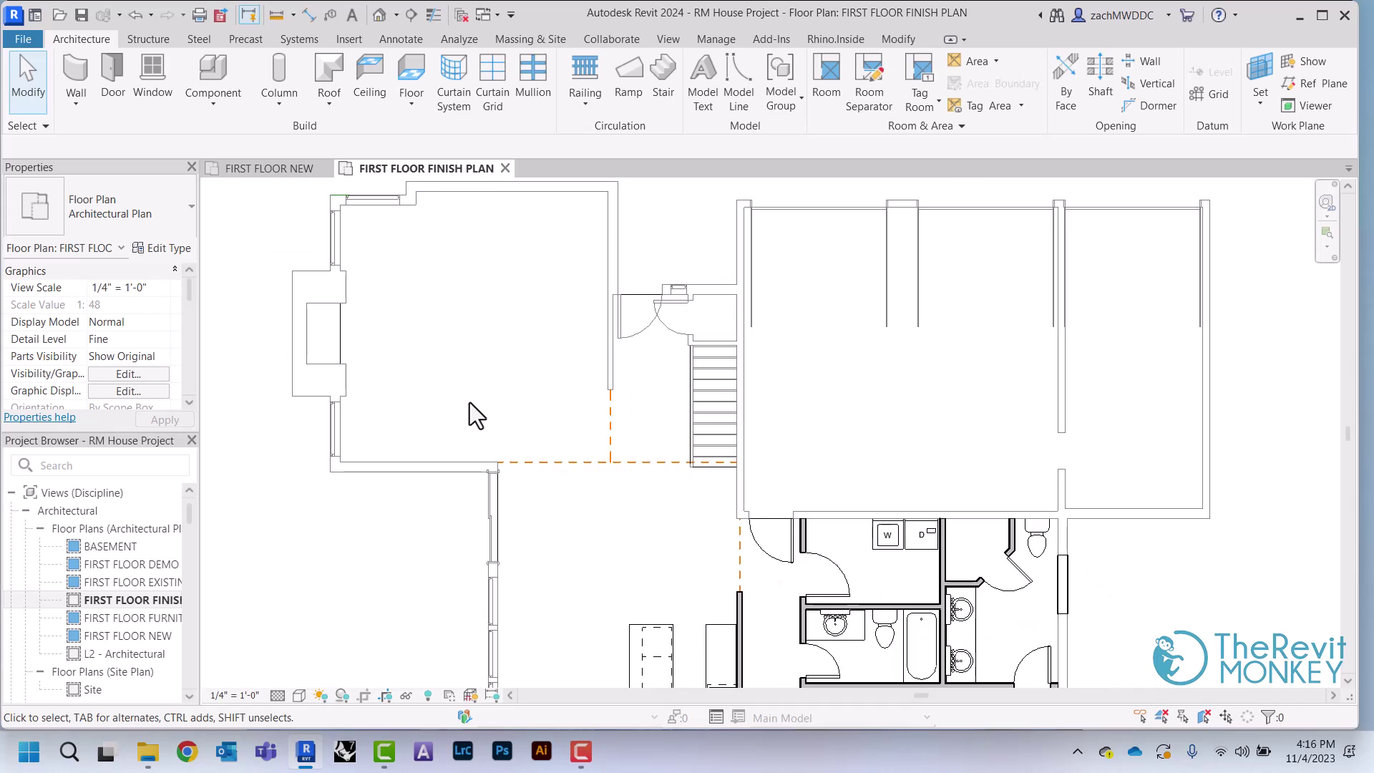
scroll(358, 513, down, 3)
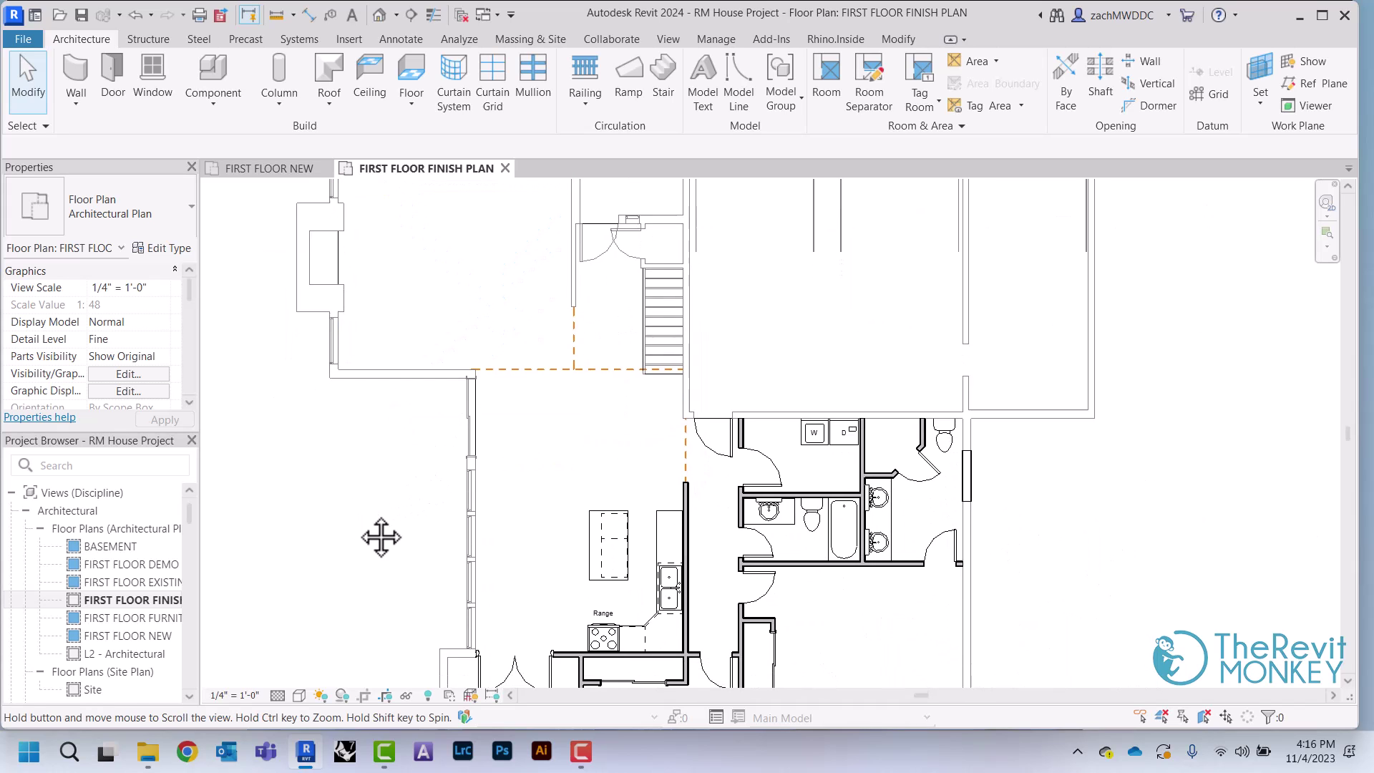
middle_drag(357, 505, 387, 454)
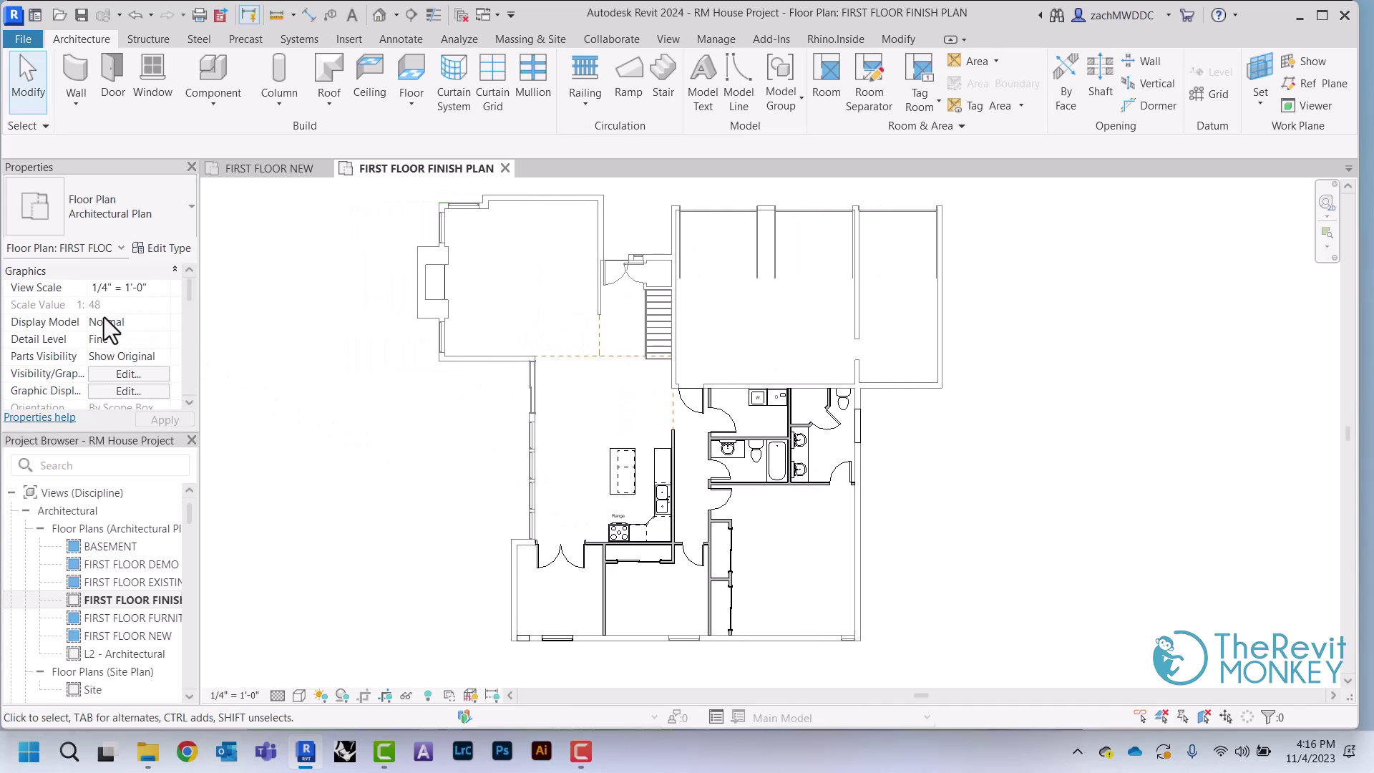
- Create a new room color scheme named Floor Finish by duplicating the Department scheme in the finish plan's color scheme settings
scroll(105, 316, down, 3)
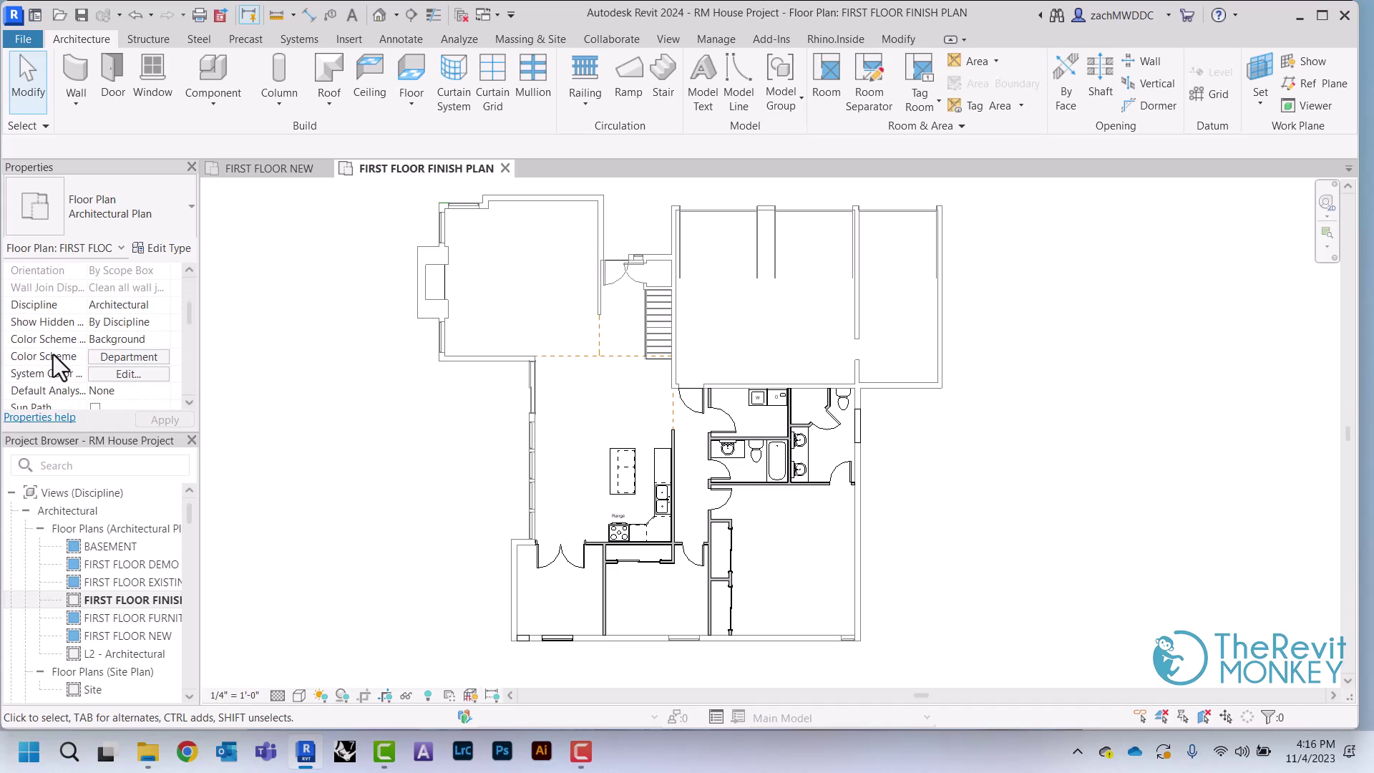
click(109, 361)
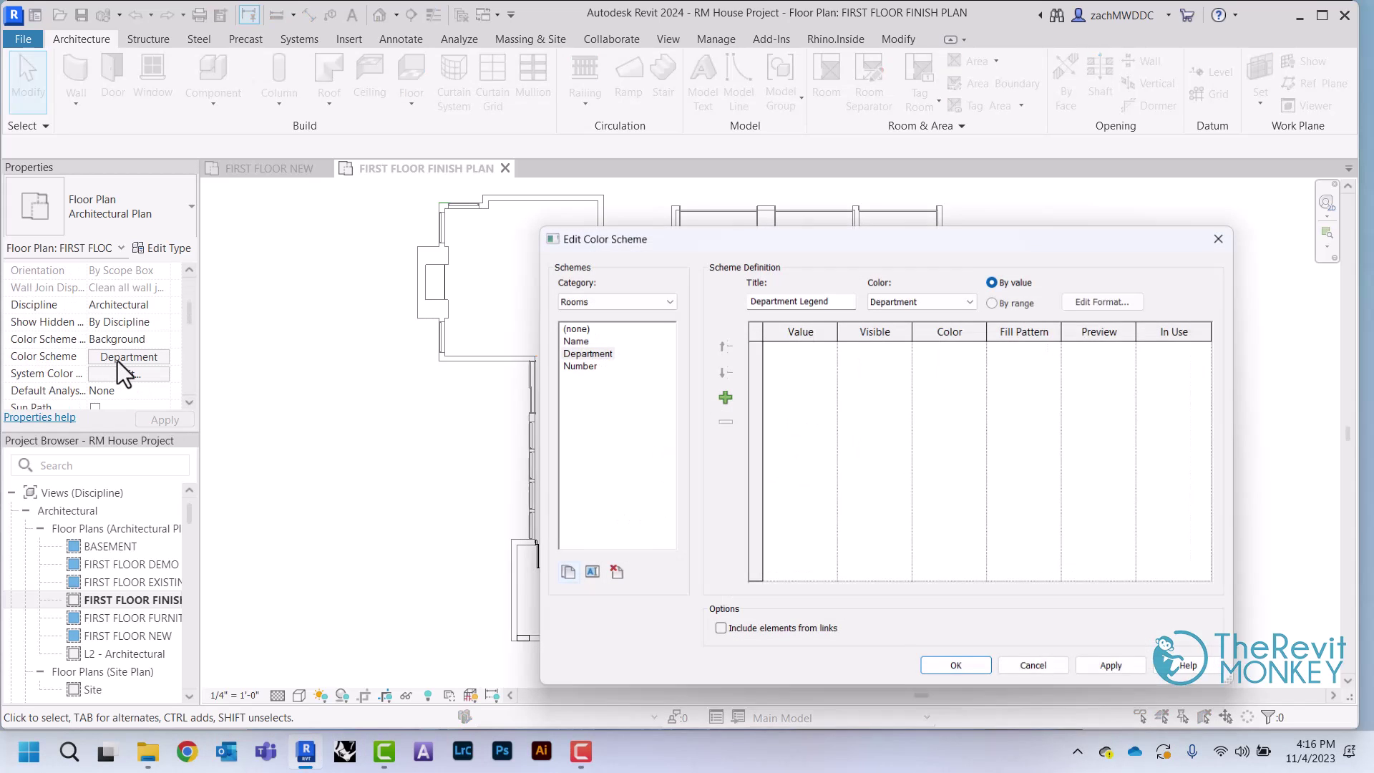
click(591, 297)
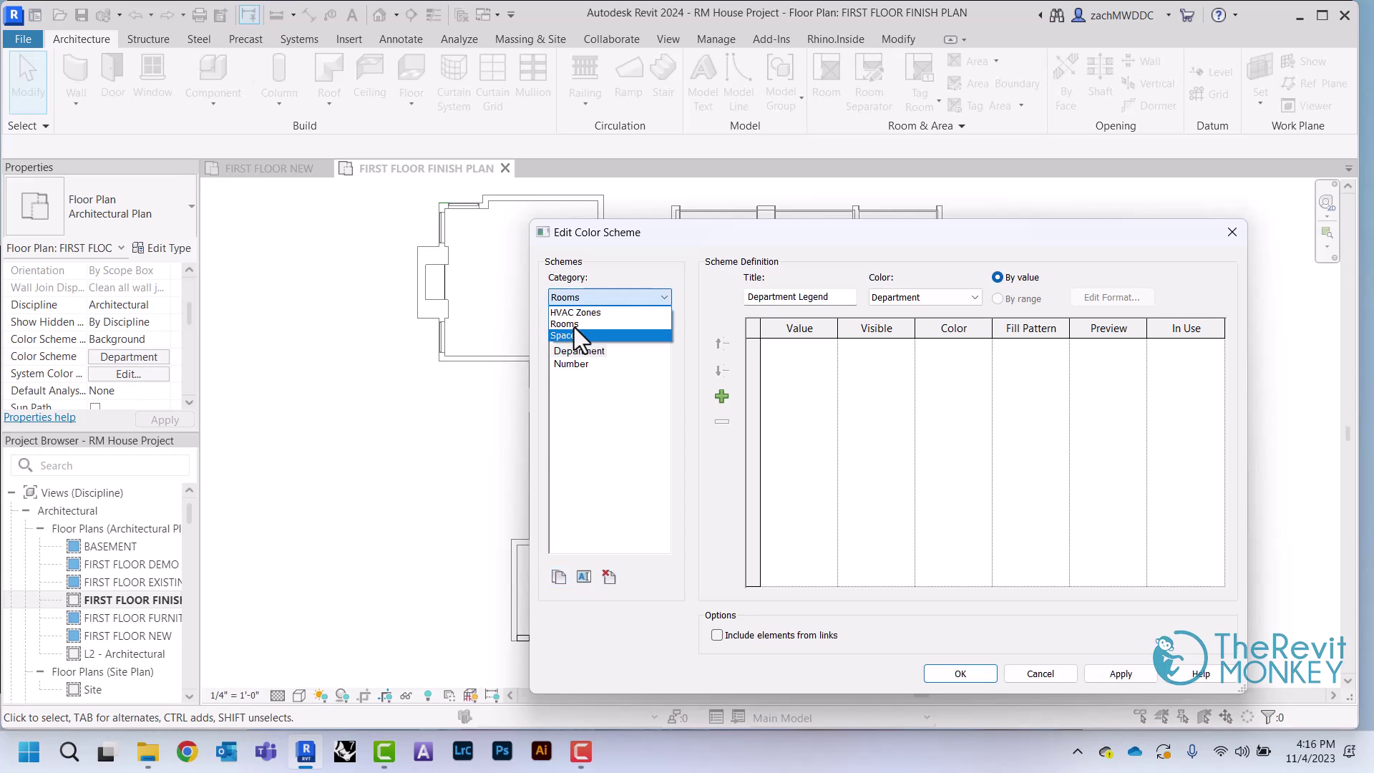
click(573, 325)
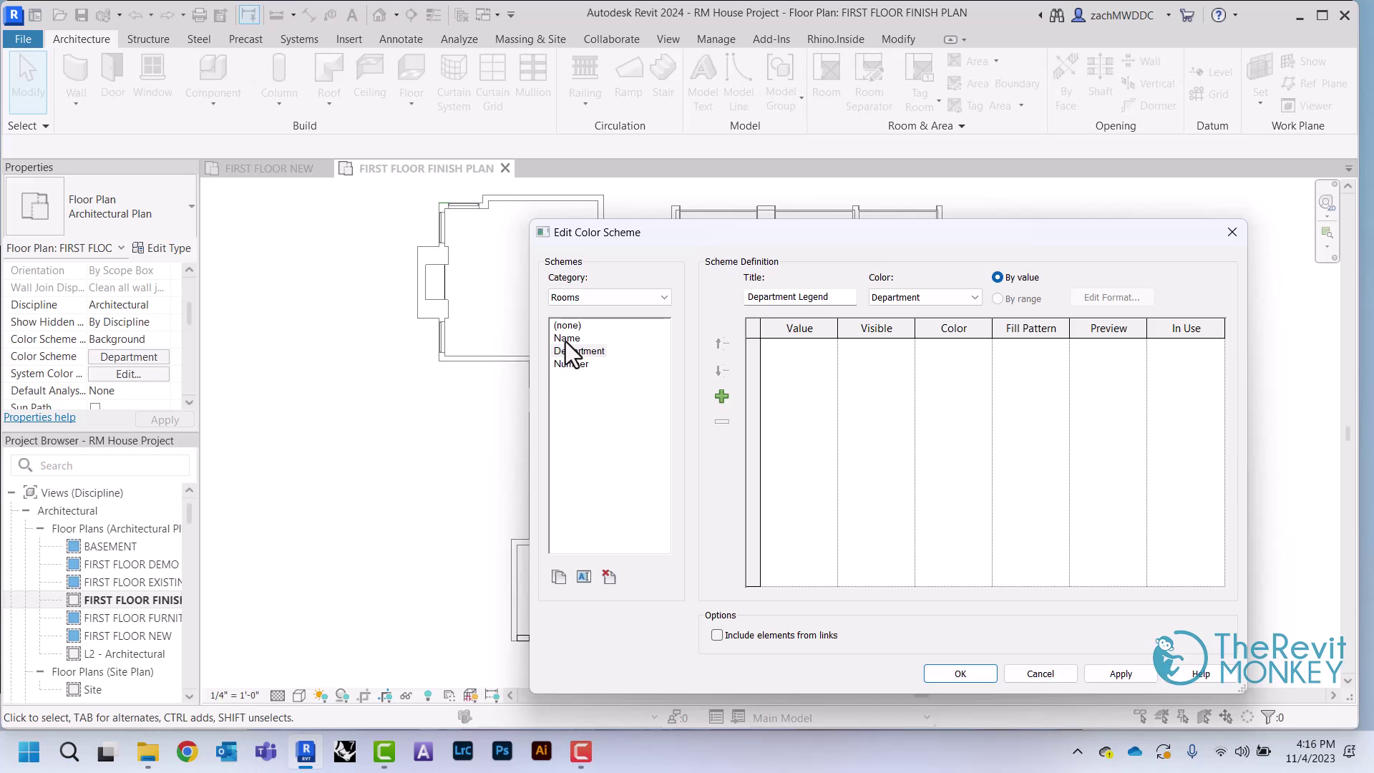
click(559, 577)
key(BackSpace)
text(F)
key(BackSpace)
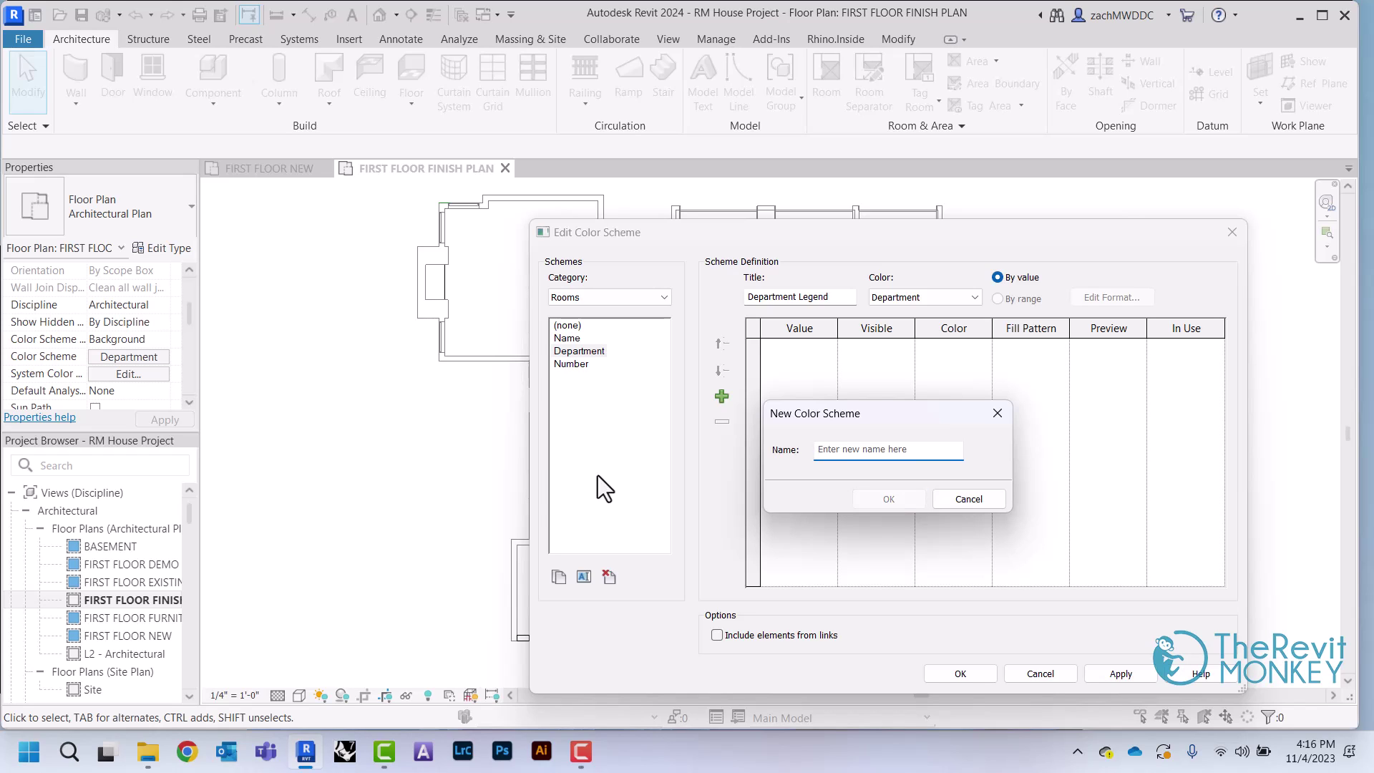
text(Floor Finish)
click(865, 499)
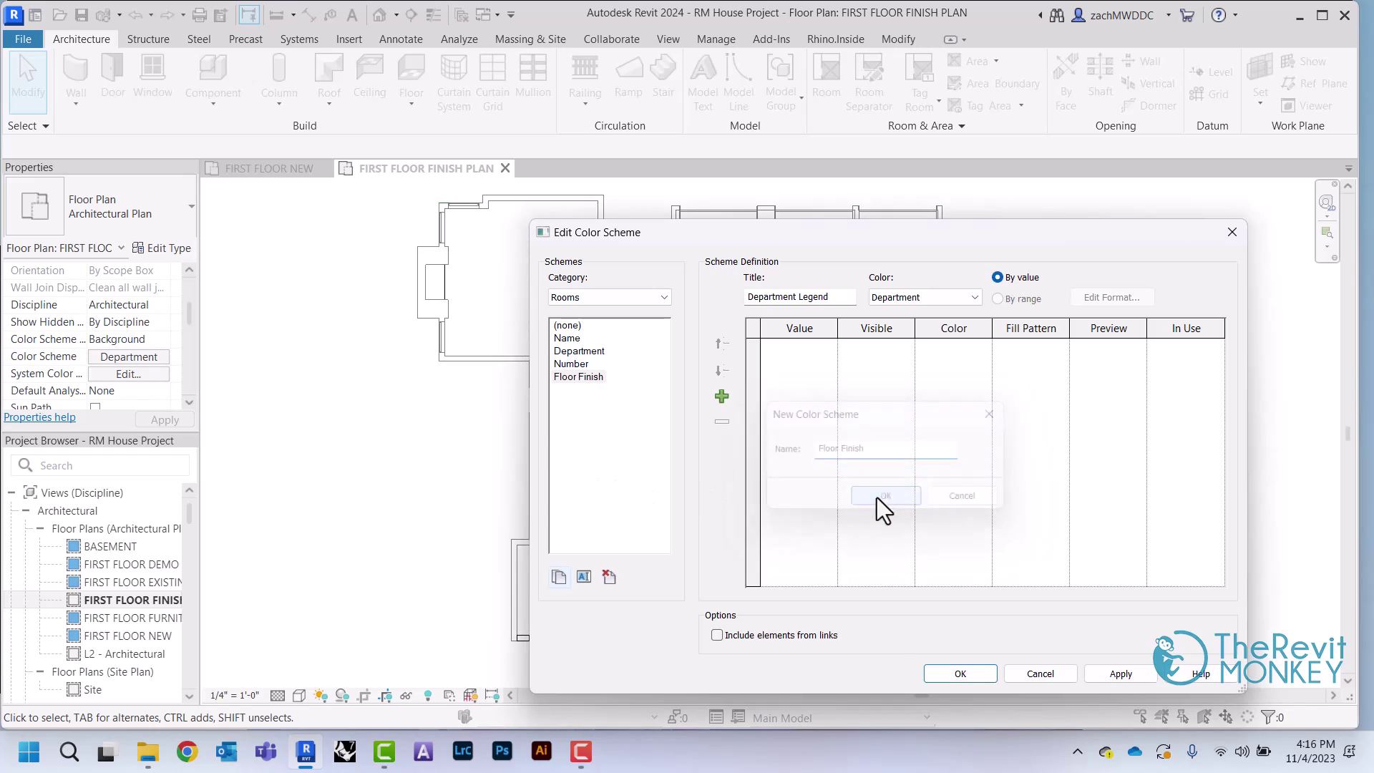
- Set the legend title of the new color scheme to Floor Finish
click(939, 295)
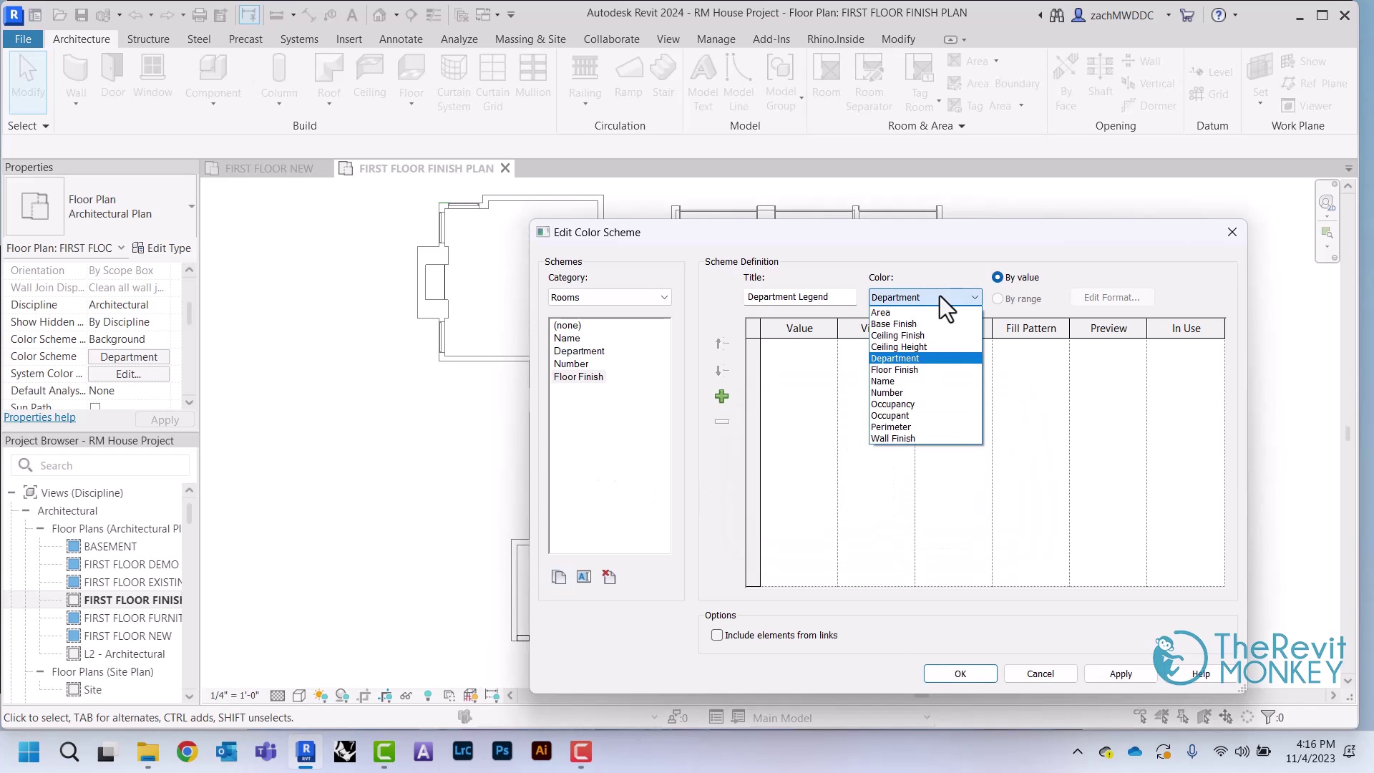
click(842, 300)
drag(834, 294, 625, 302)
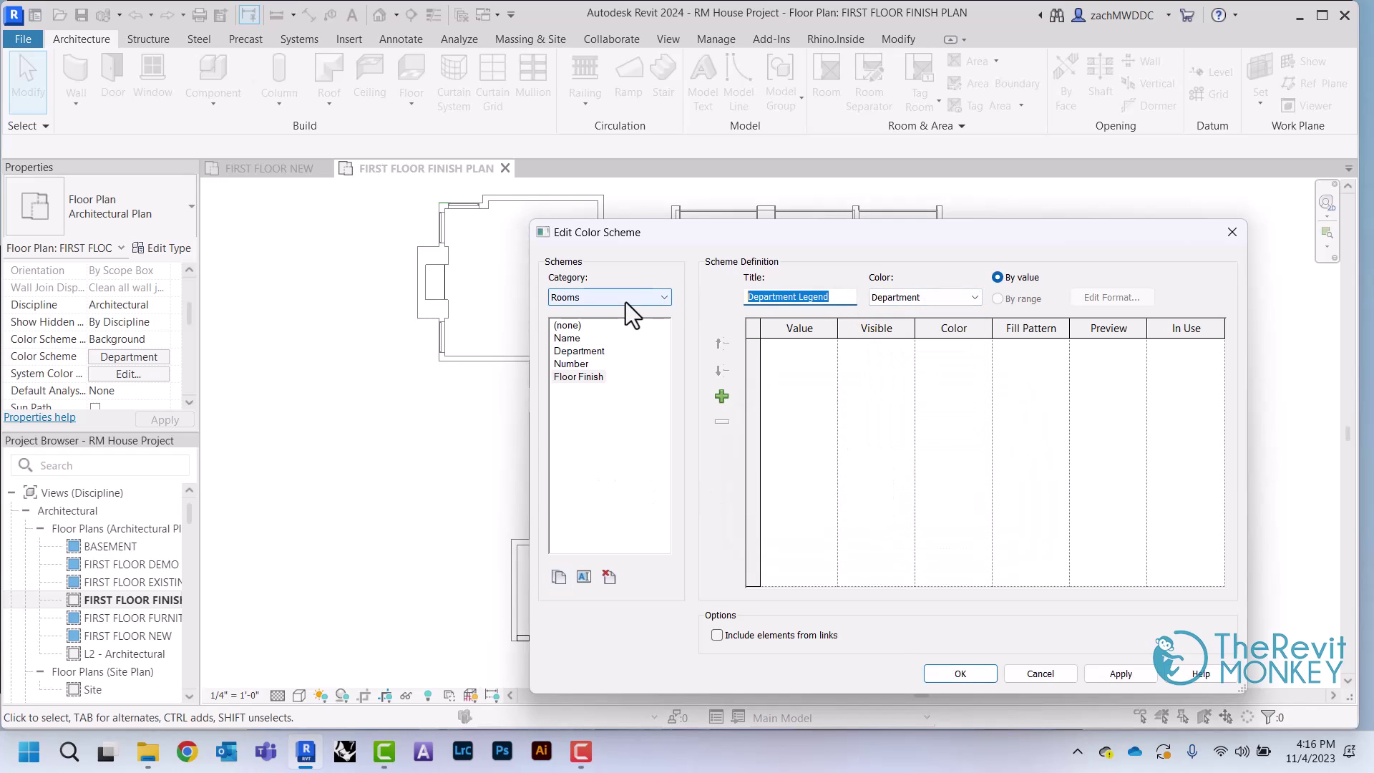
text(Floor Finish)
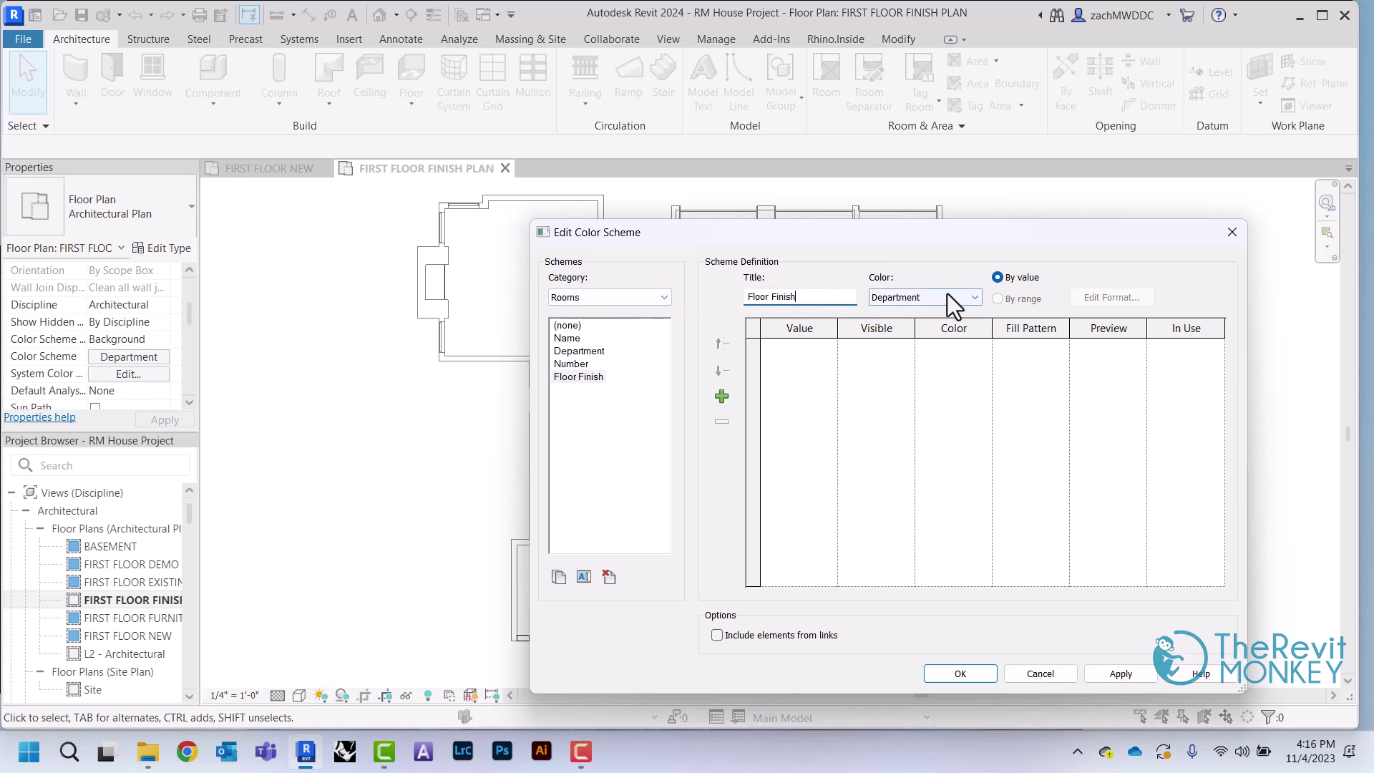
- Color the scheme by the Floor Finish parameter and accept that existing colors are not preserved
click(947, 293)
key(Up)
key(Up)
key(Up)
key(Up)
key(Down)
key(Down)
key(Down)
key(Down)
key(Down)
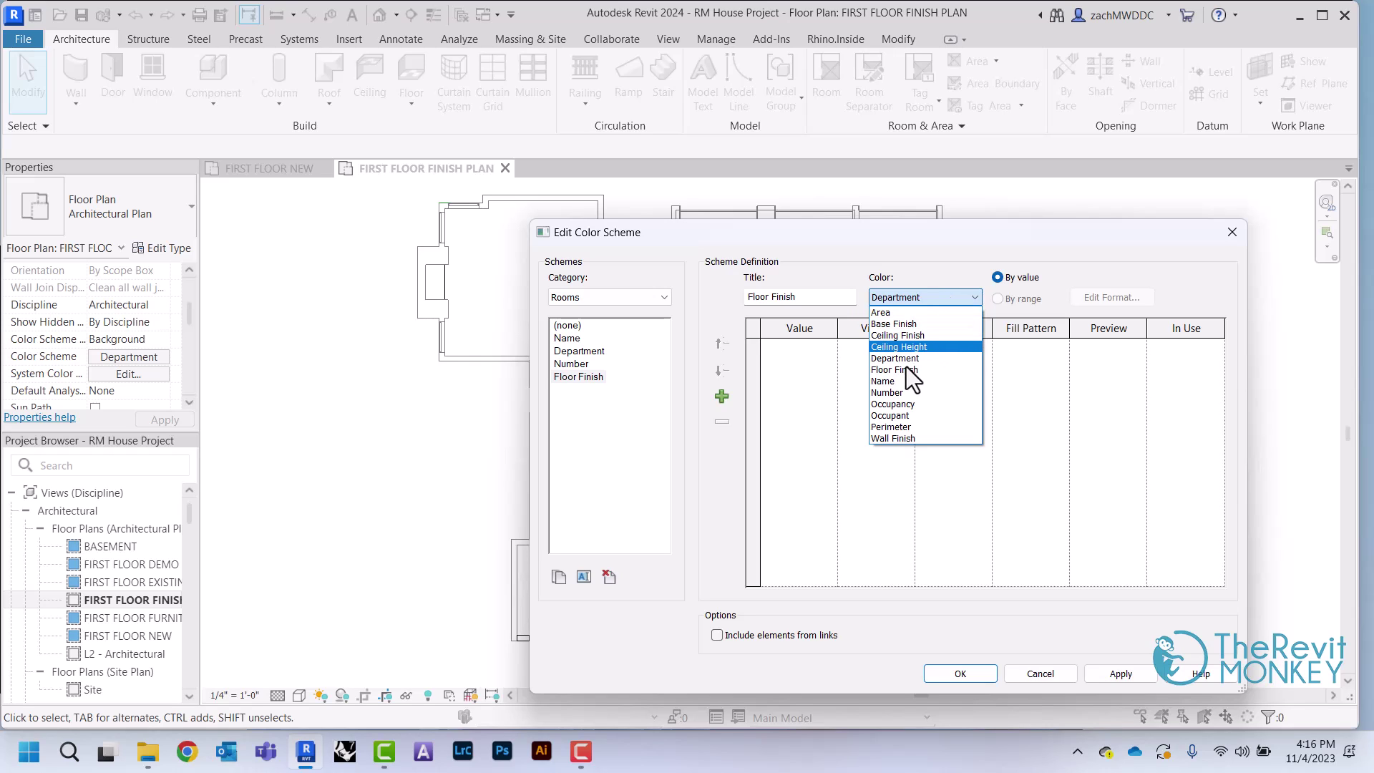
click(906, 369)
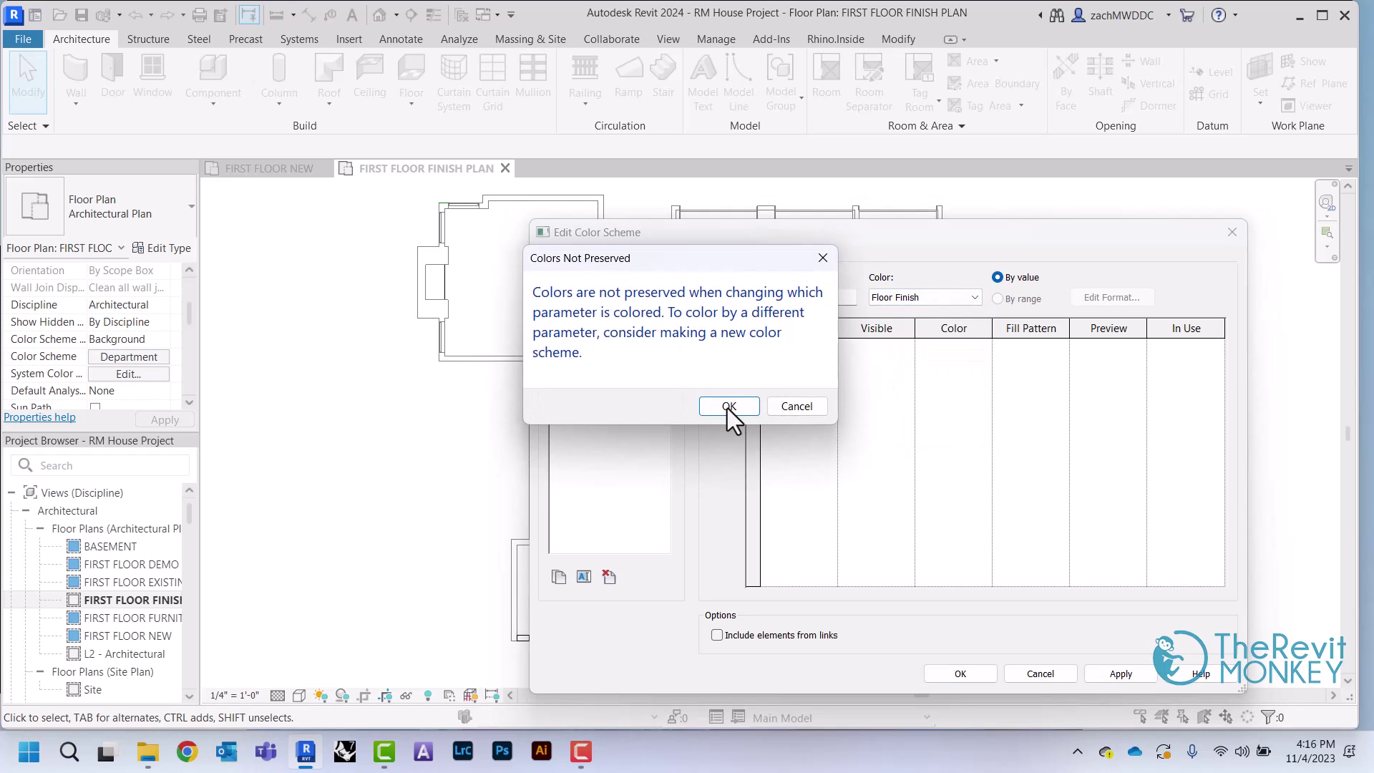
click(728, 406)
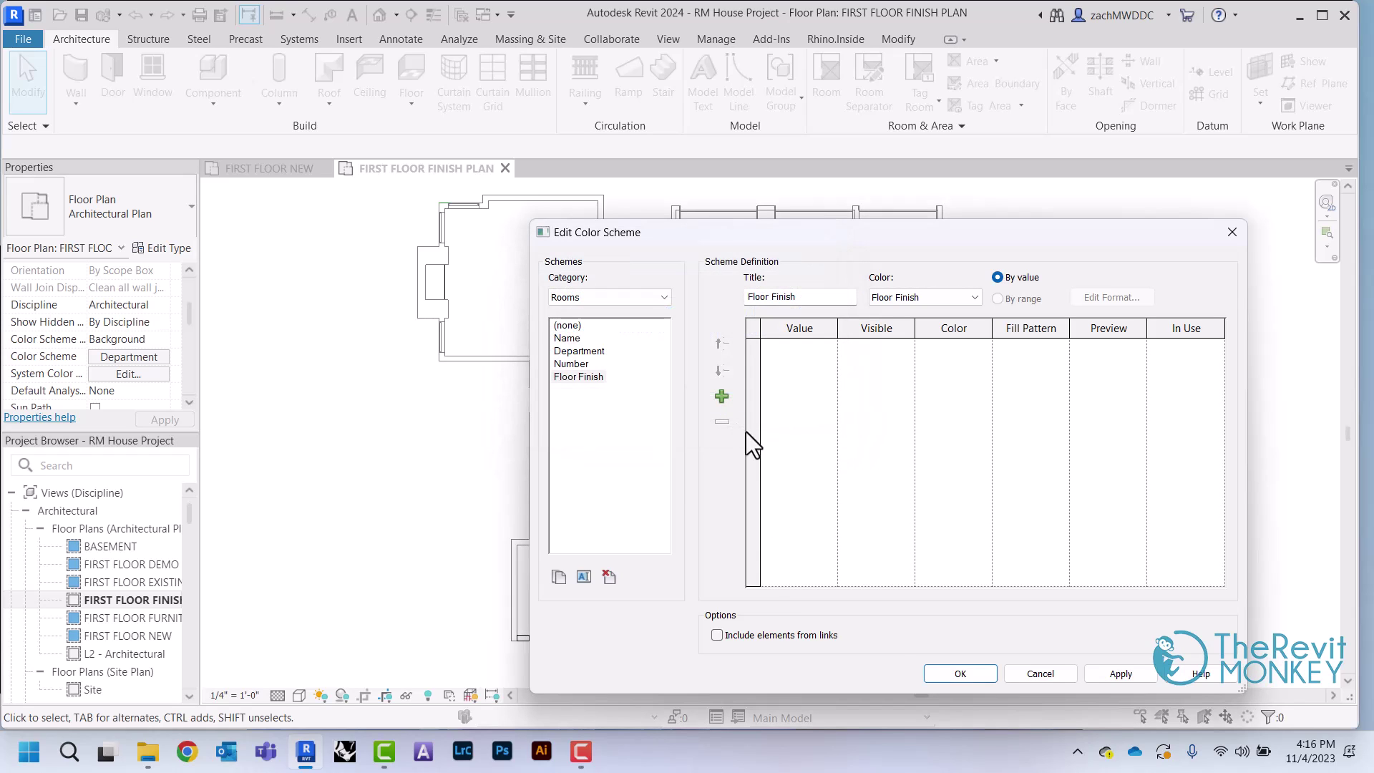
- Apply the Floor Finish color scheme to the finish plan and check the Living room's selection
click(939, 677)
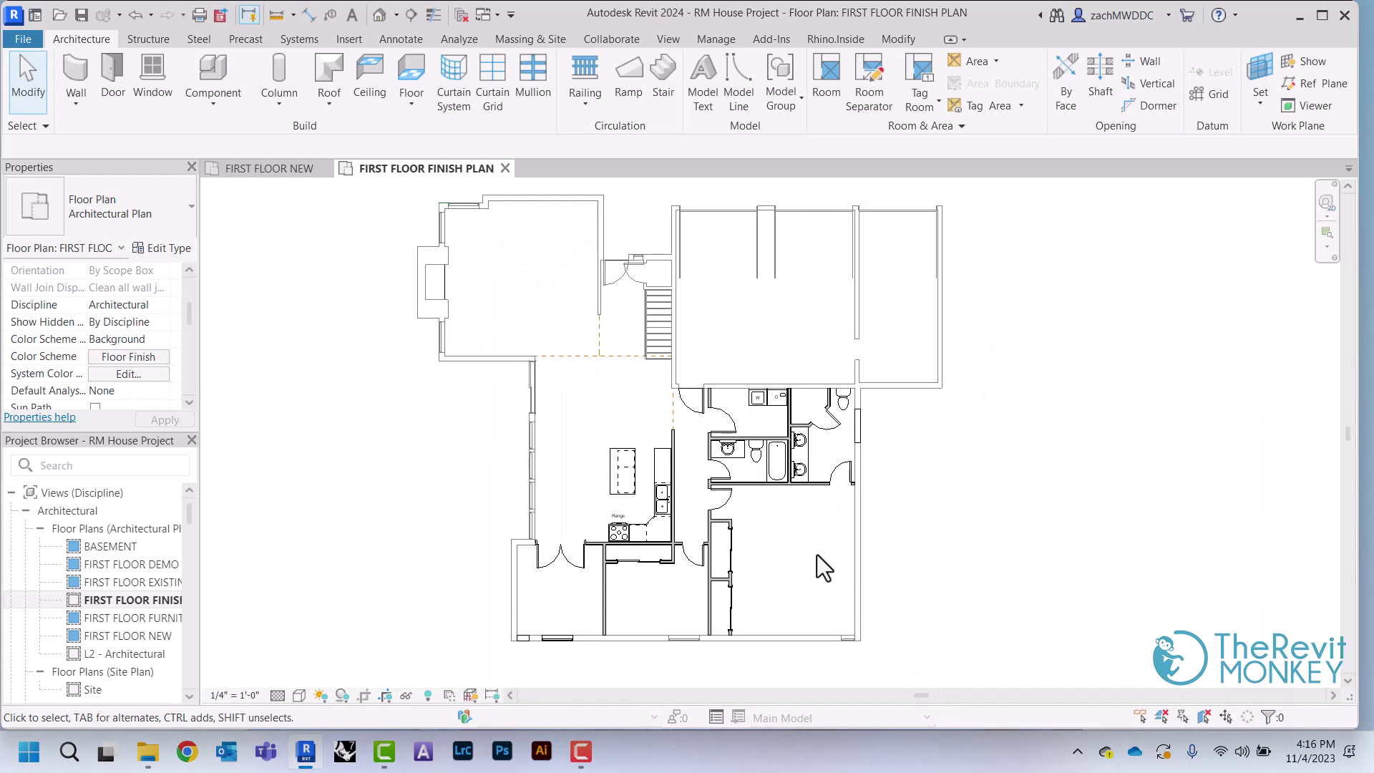
click(530, 269)
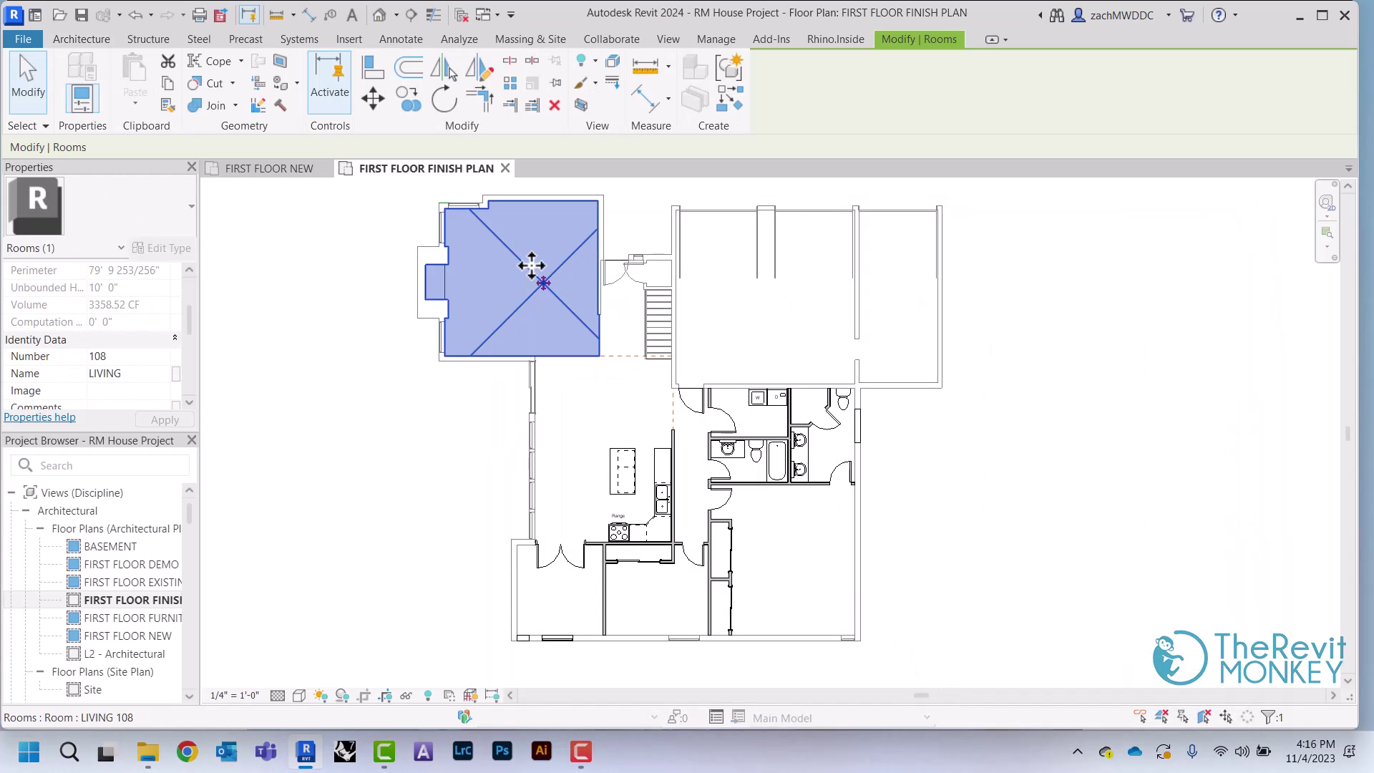
click(297, 252)
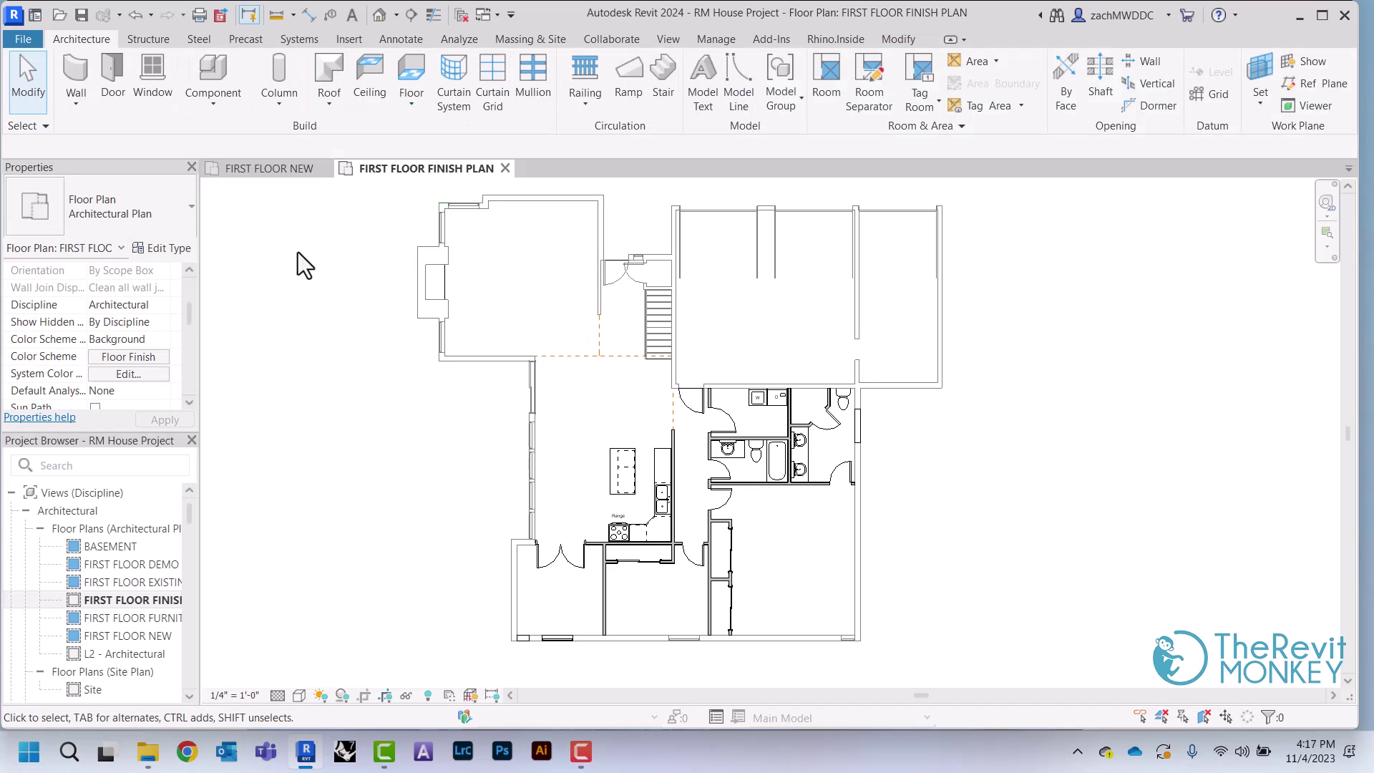
- Tag all untagged rooms in the finish plan with the Room Tag
click(933, 109)
click(968, 171)
scroll(191, 410, down, 6)
scroll(191, 410, down, 6)
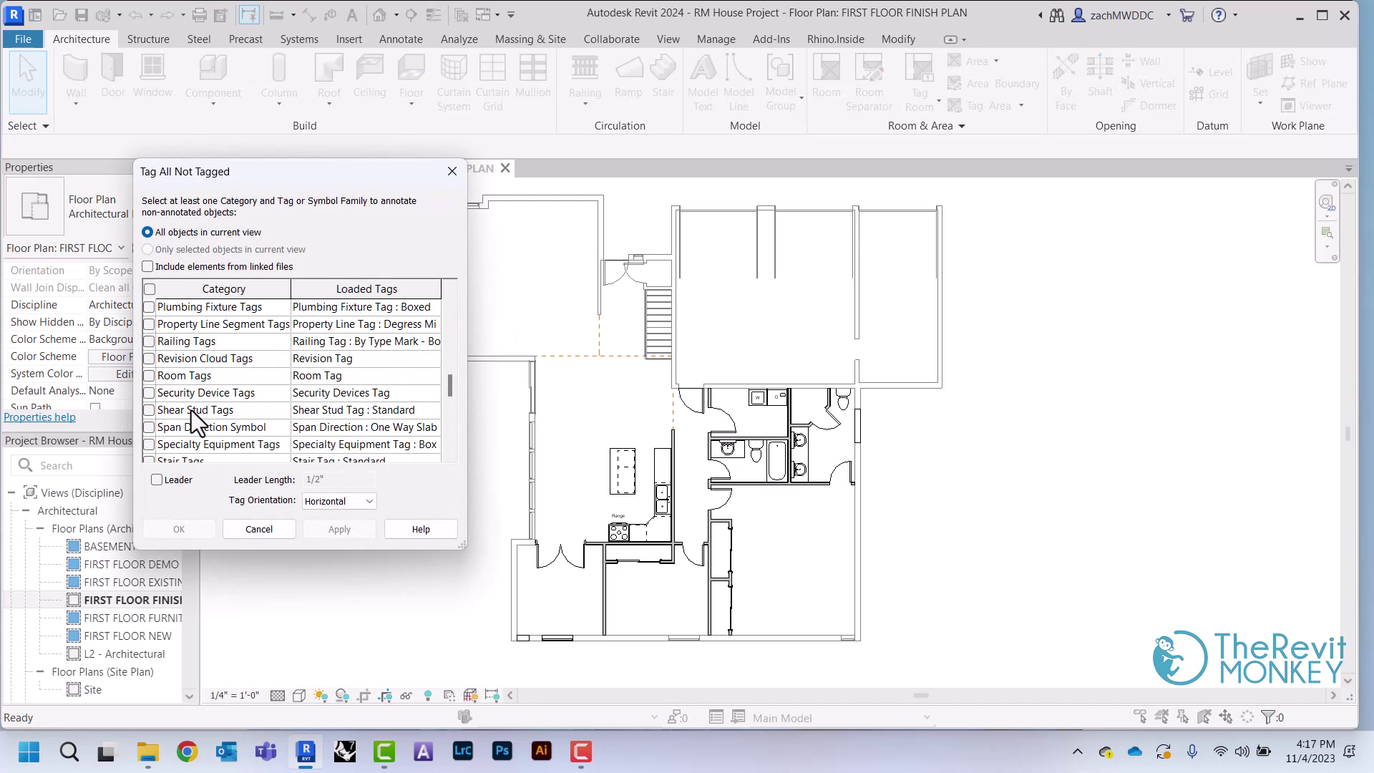
click(148, 375)
click(196, 530)
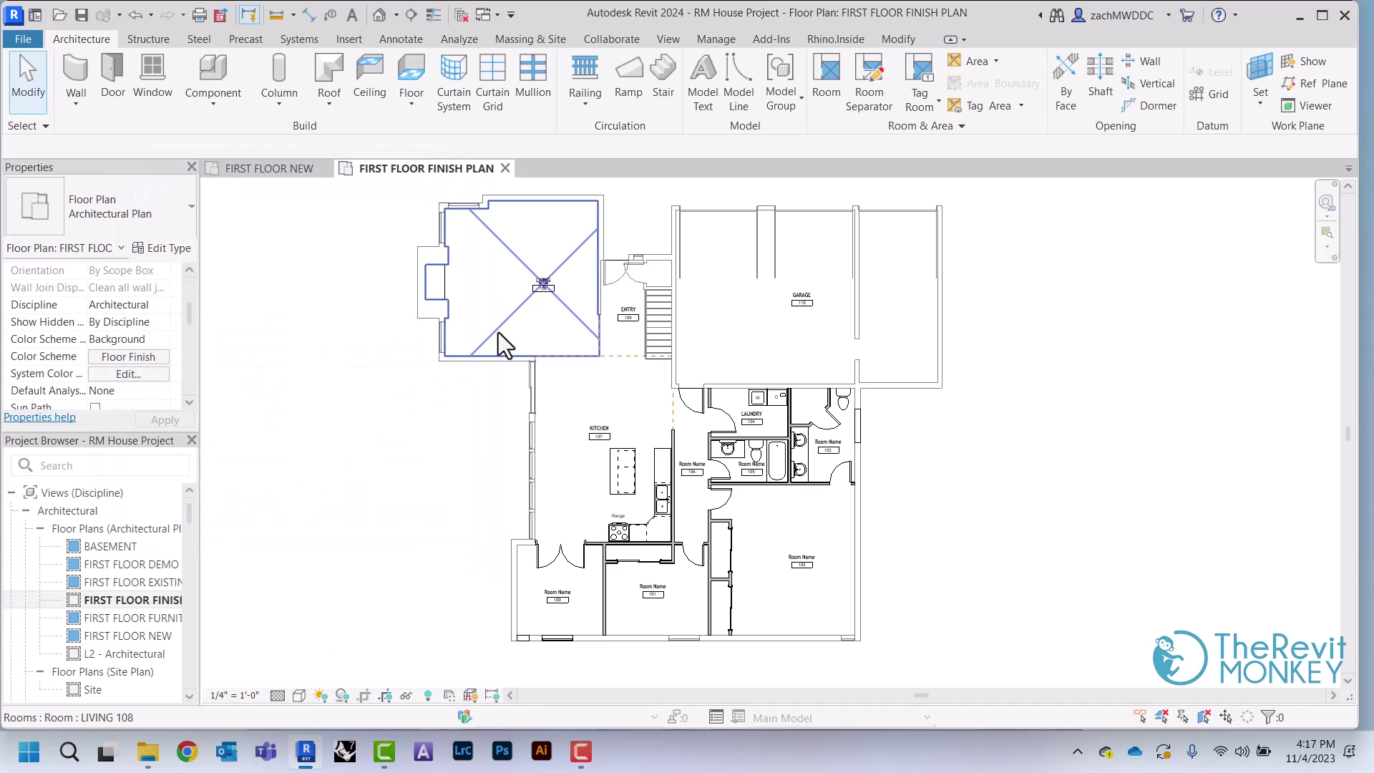
- Set the Living room's Floor Finish to CPT-1
click(498, 333)
scroll(69, 329, down, 5)
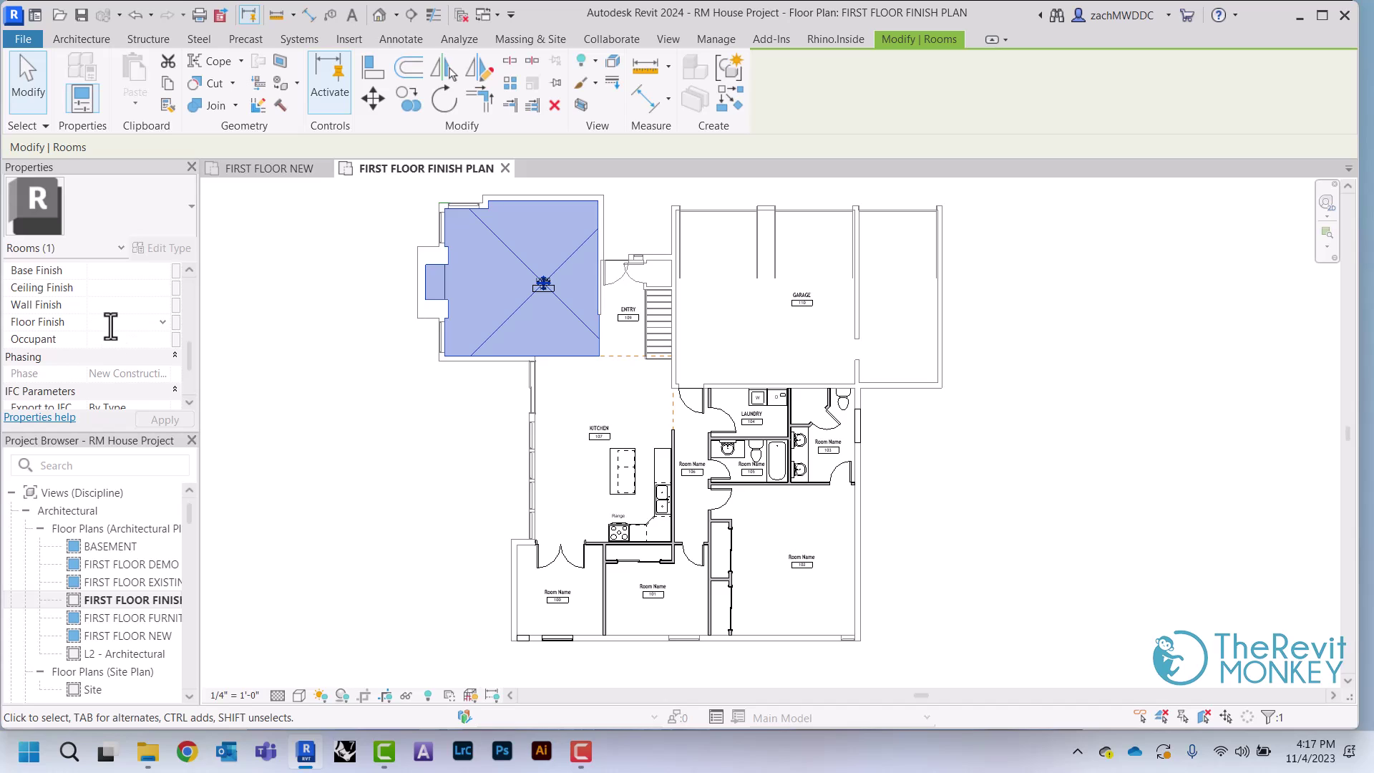
text(cpt-)
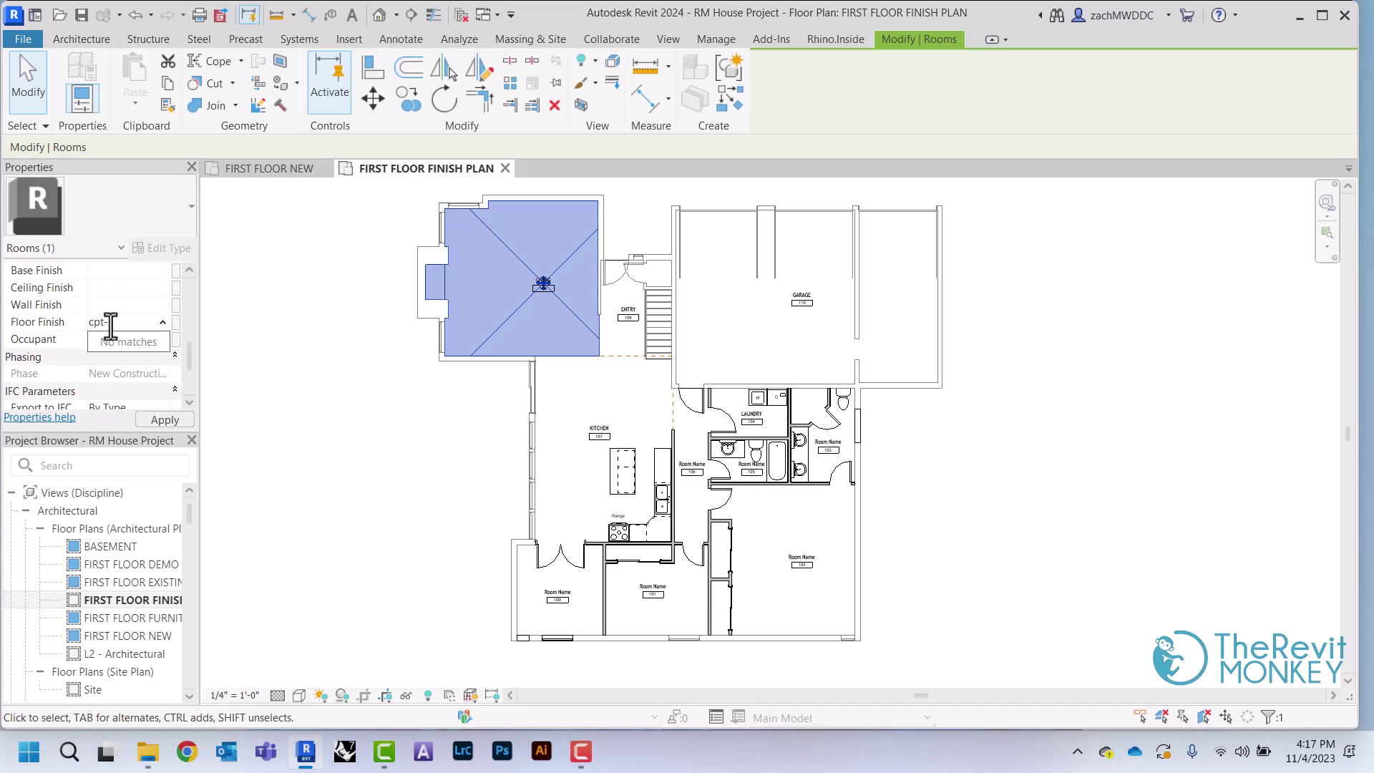
key(BackSpace)
key(BackSpace)
key(BackSpace)
text(CPT)
key(Return)
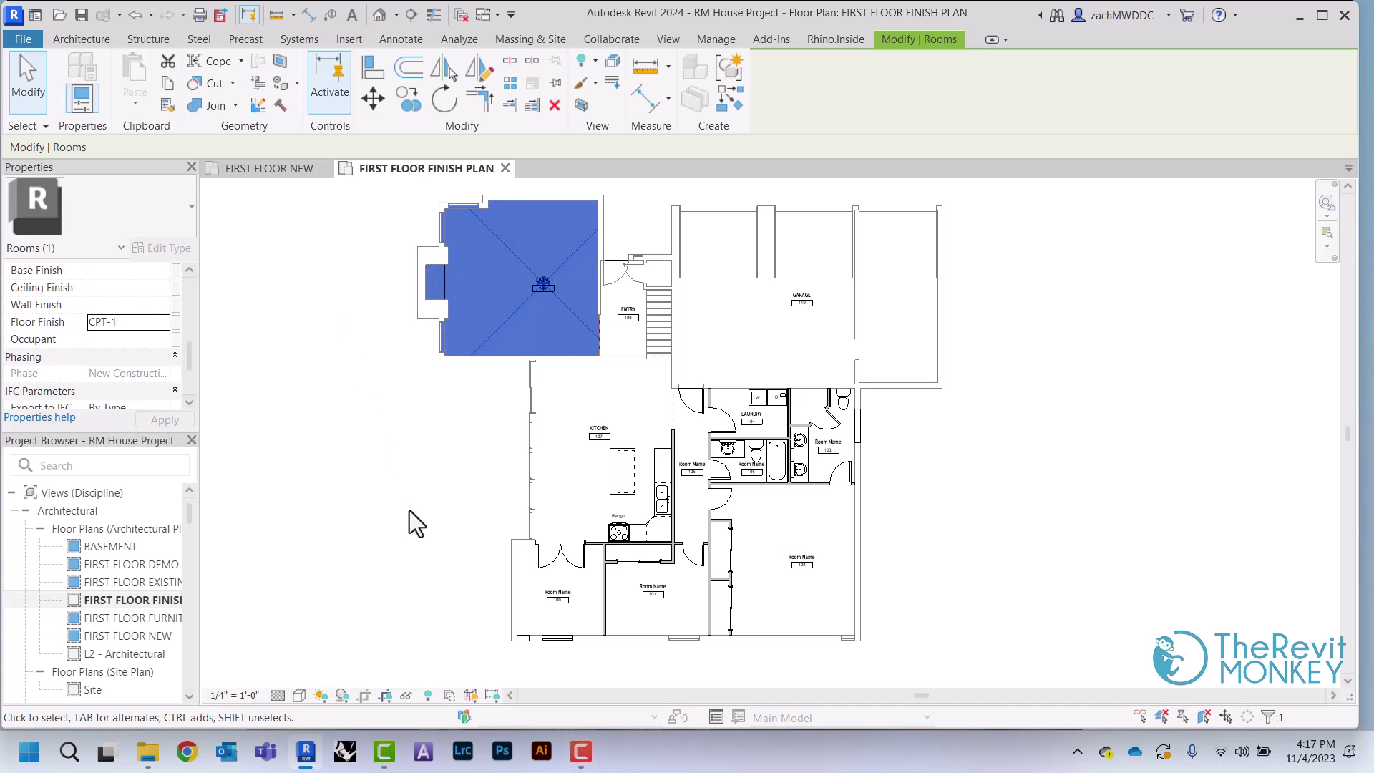
click(389, 445)
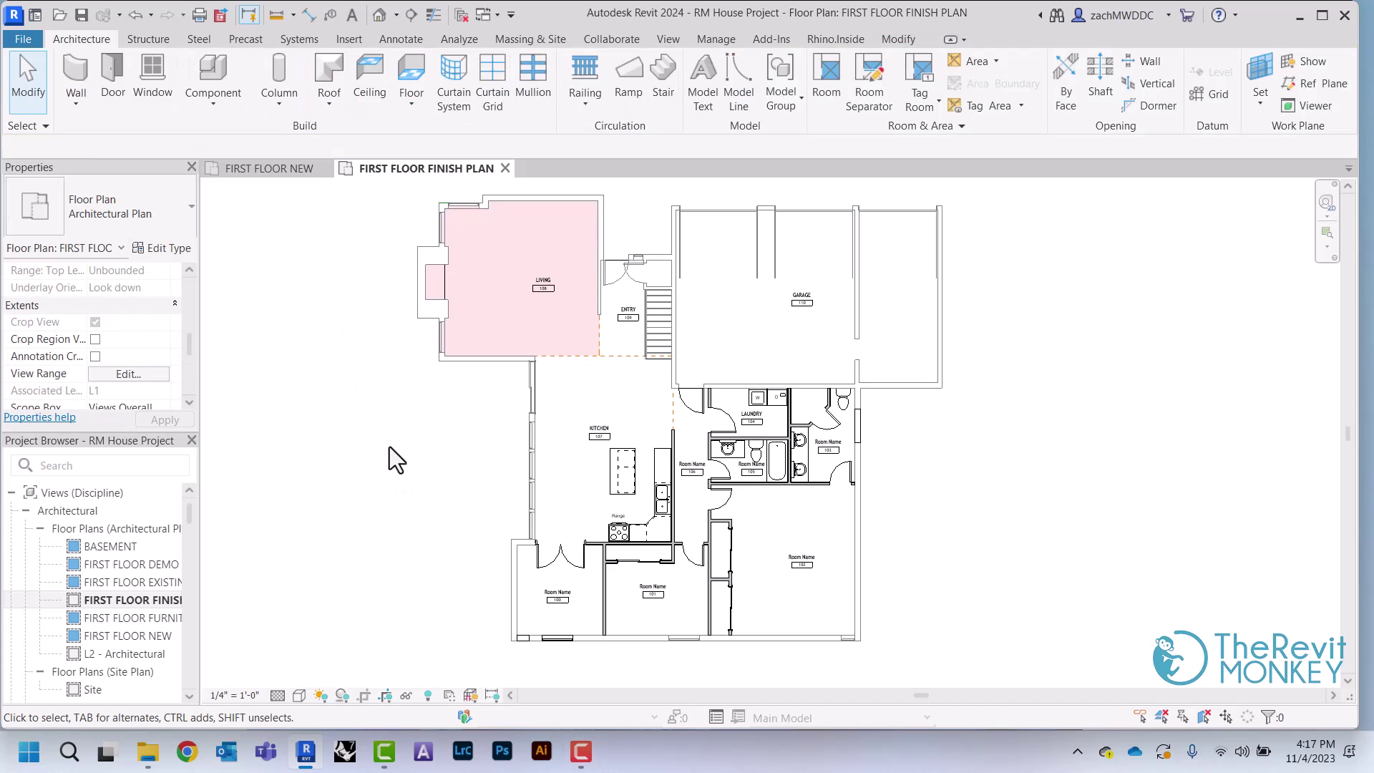
- Set the Kitchen's Floor Finish to HW-1
scroll(395, 420, up, 2)
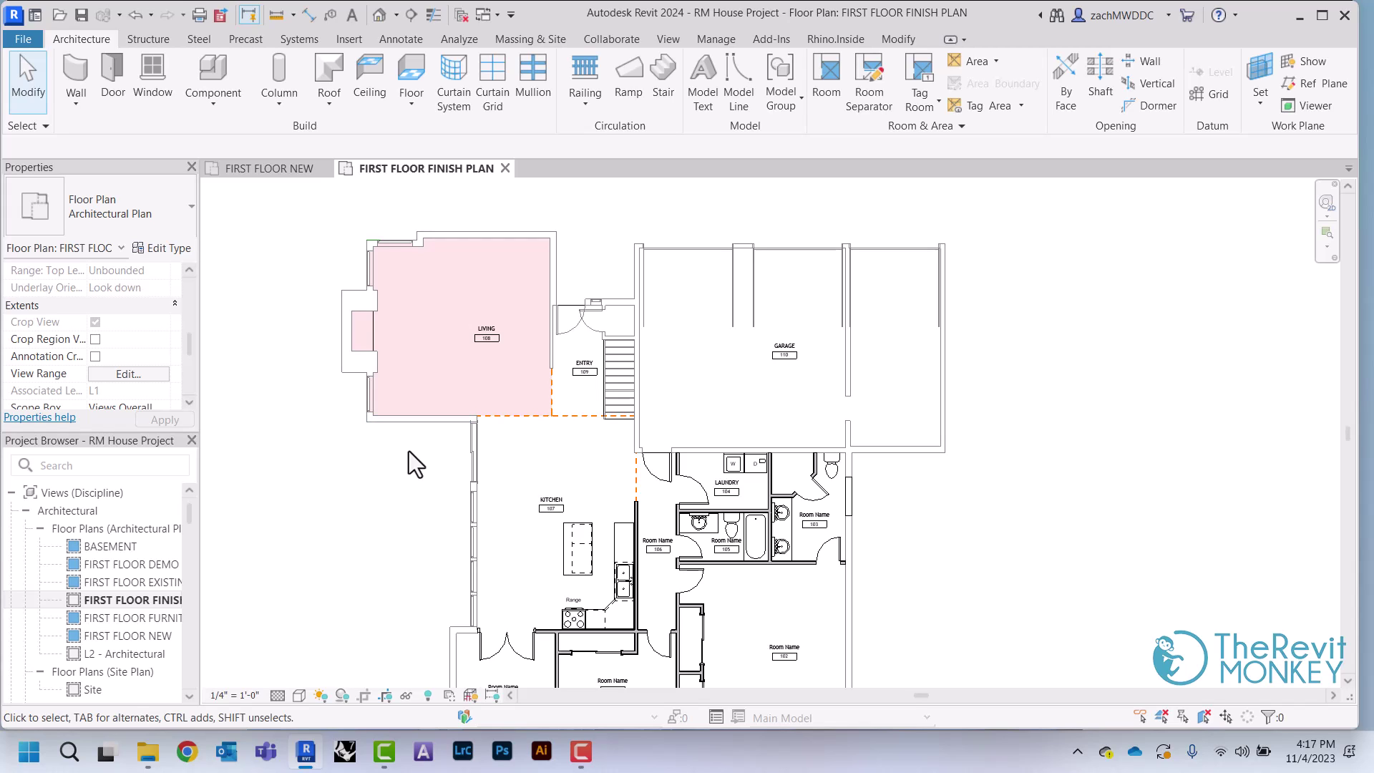
click(590, 473)
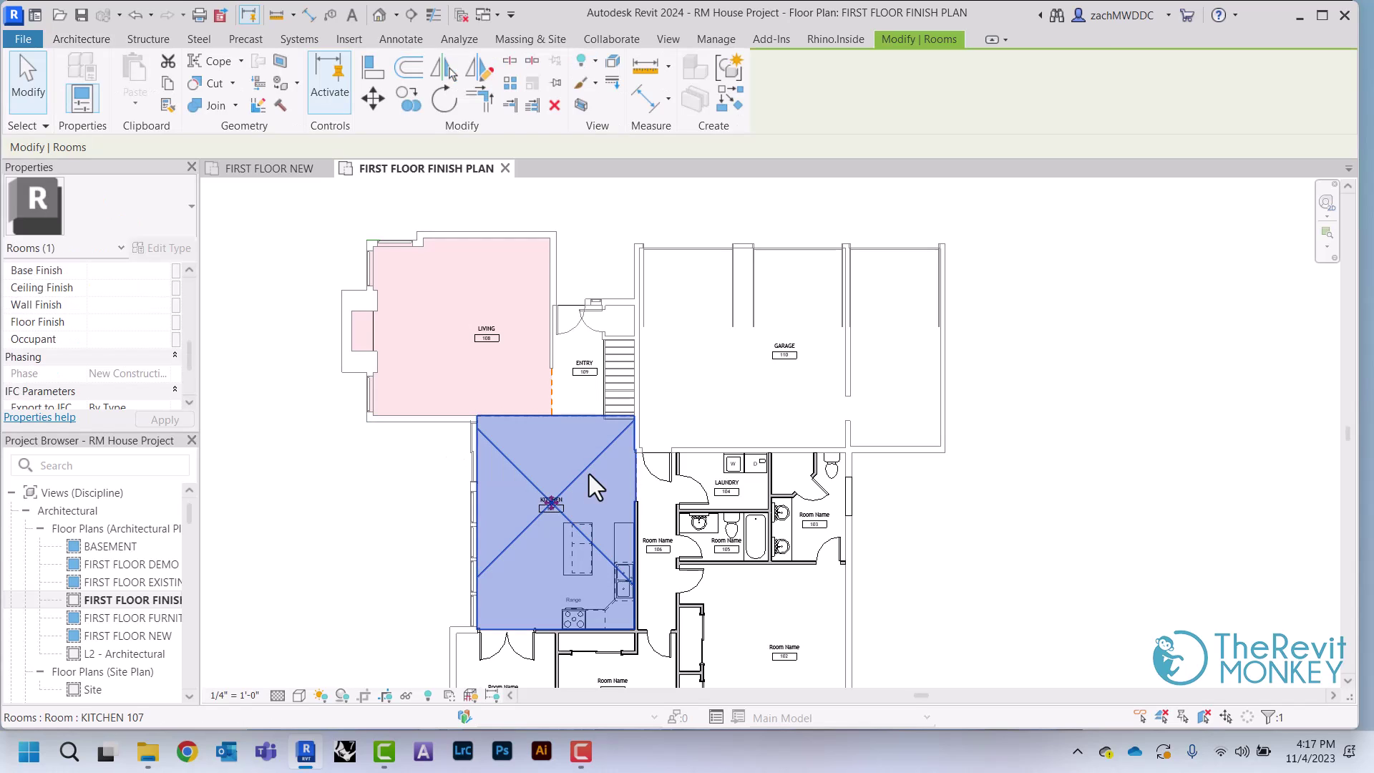
scroll(118, 320, down, 1)
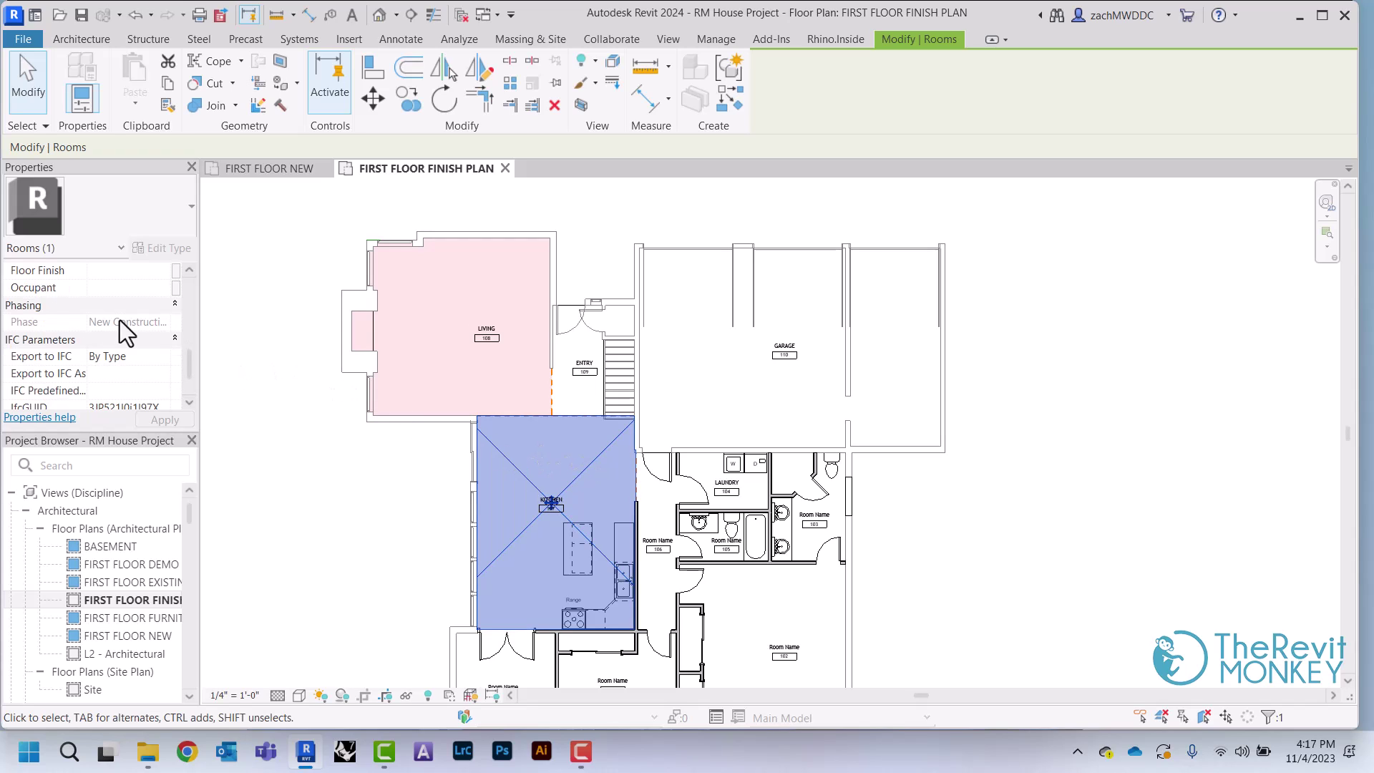
scroll(119, 320, up, 1)
click(119, 321)
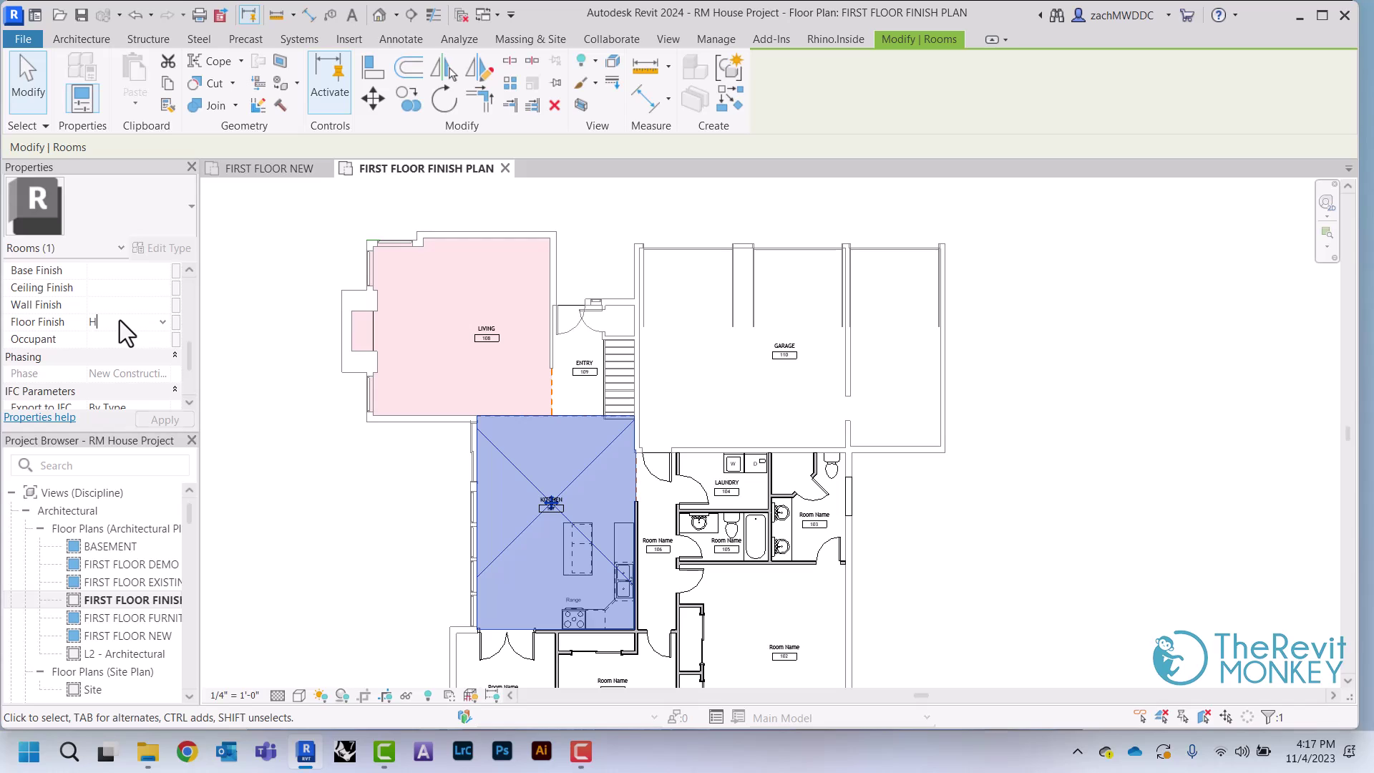
text(H)
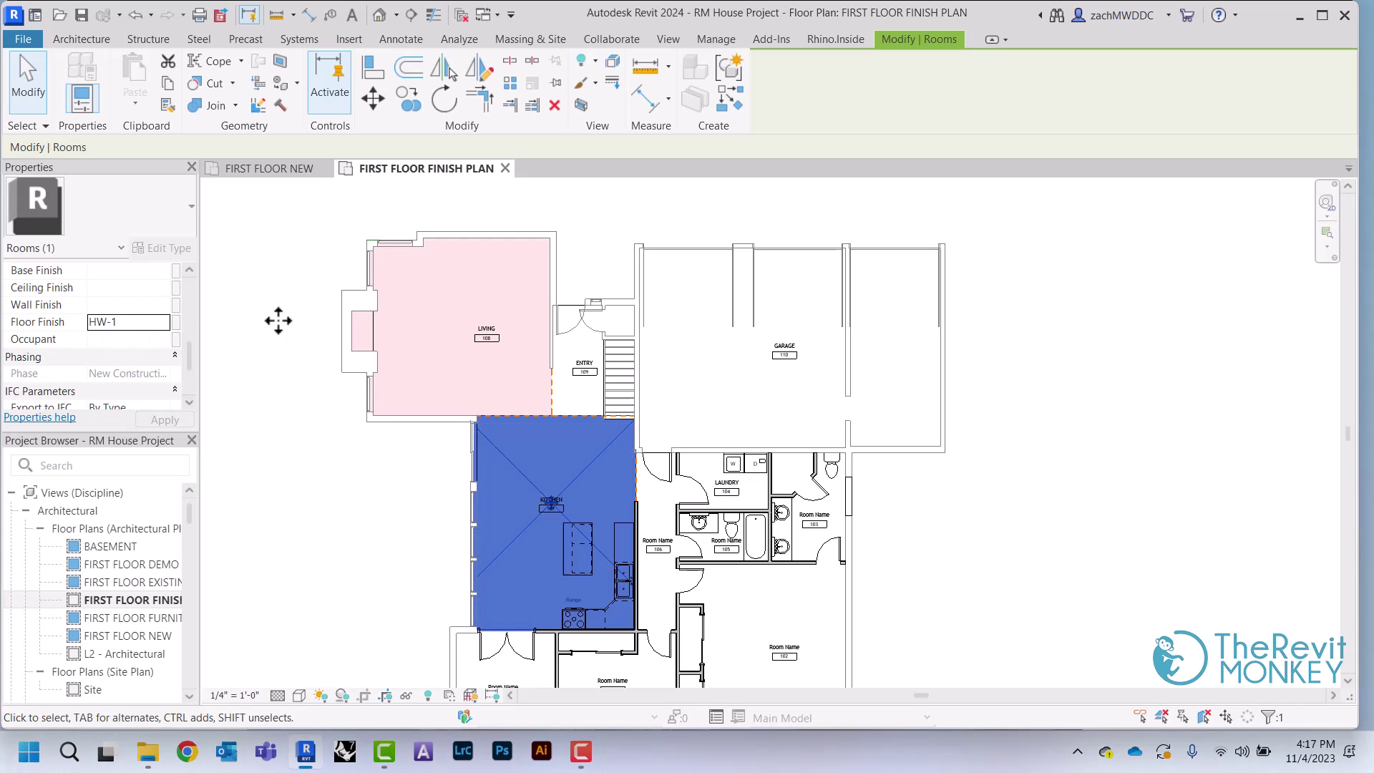
click(582, 403)
- Set the Floor Finish of room 101 to CPT-2
middle_drag(535, 683, 527, 510)
scroll(527, 510, up, 2)
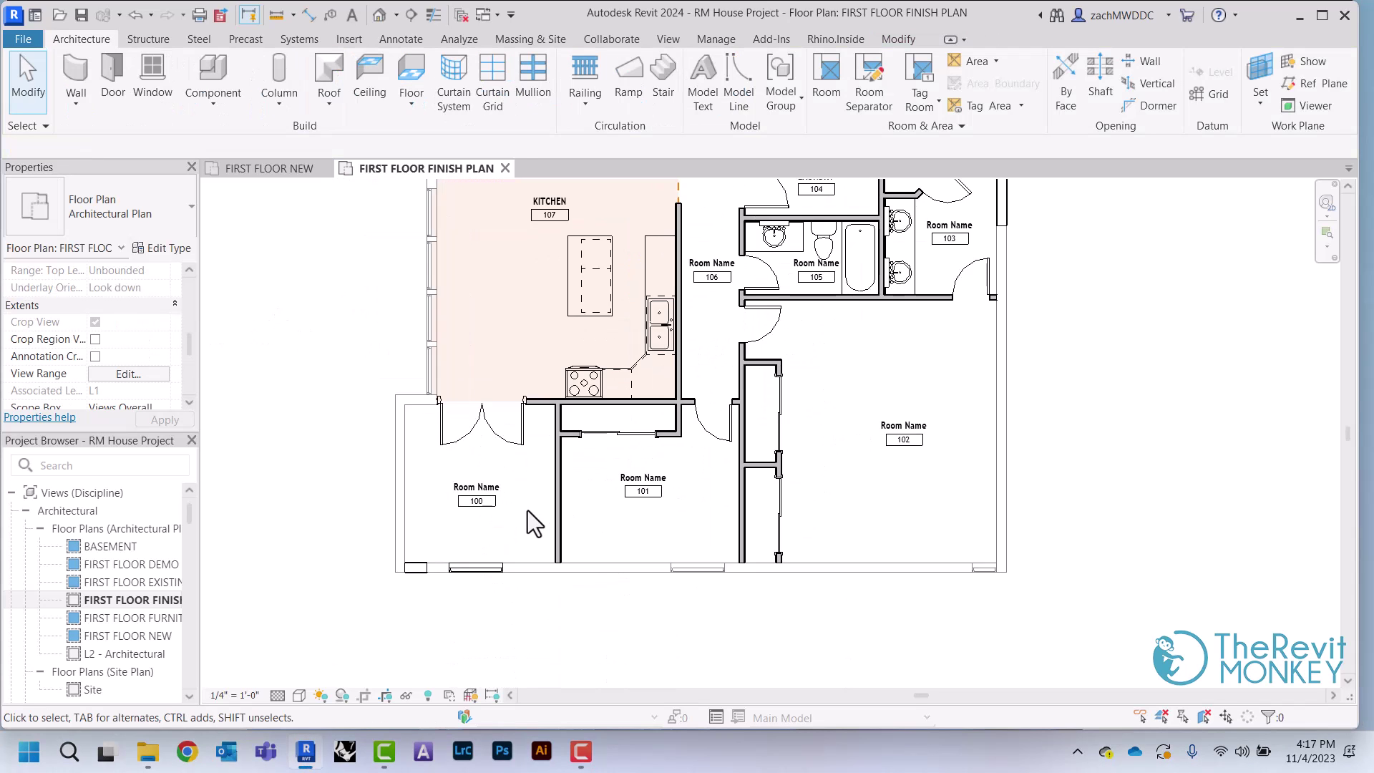
click(609, 530)
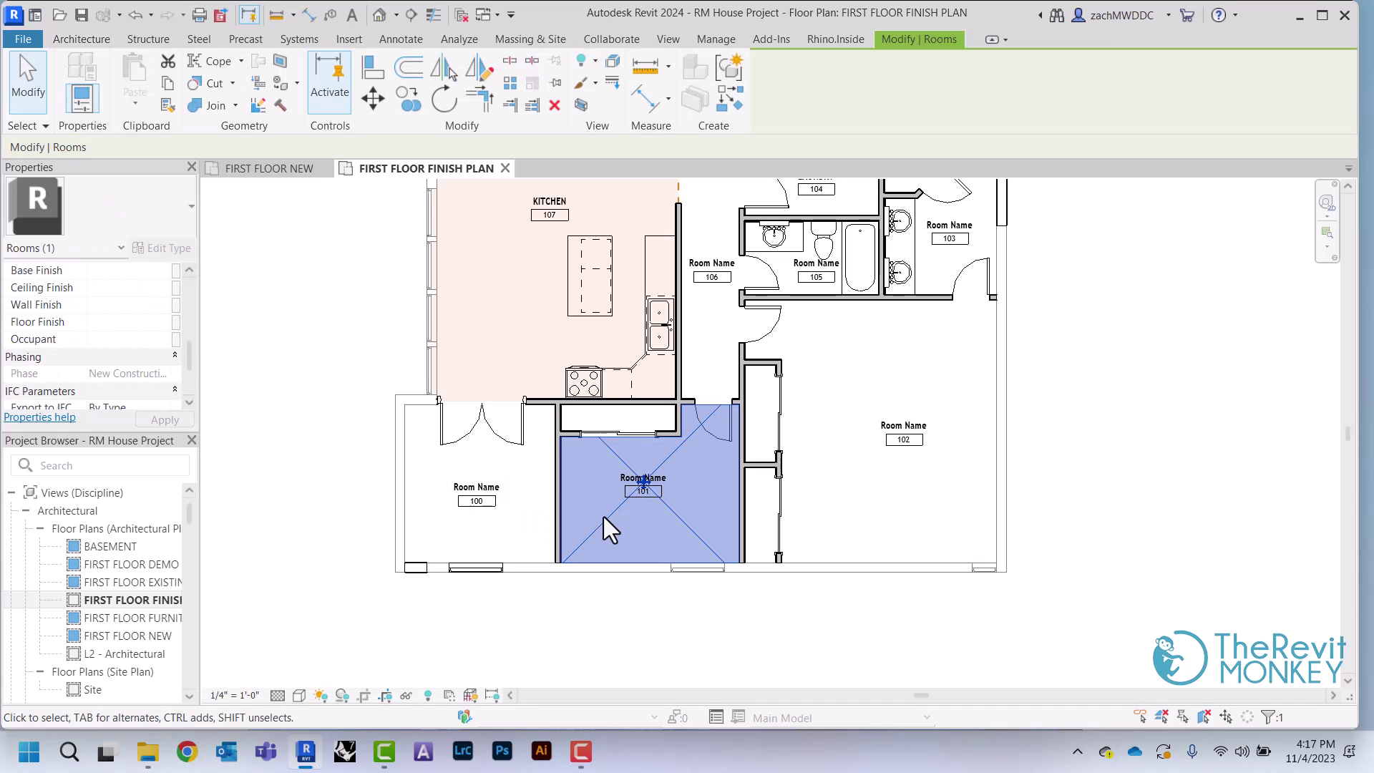
click(108, 323)
text(CPT-2)
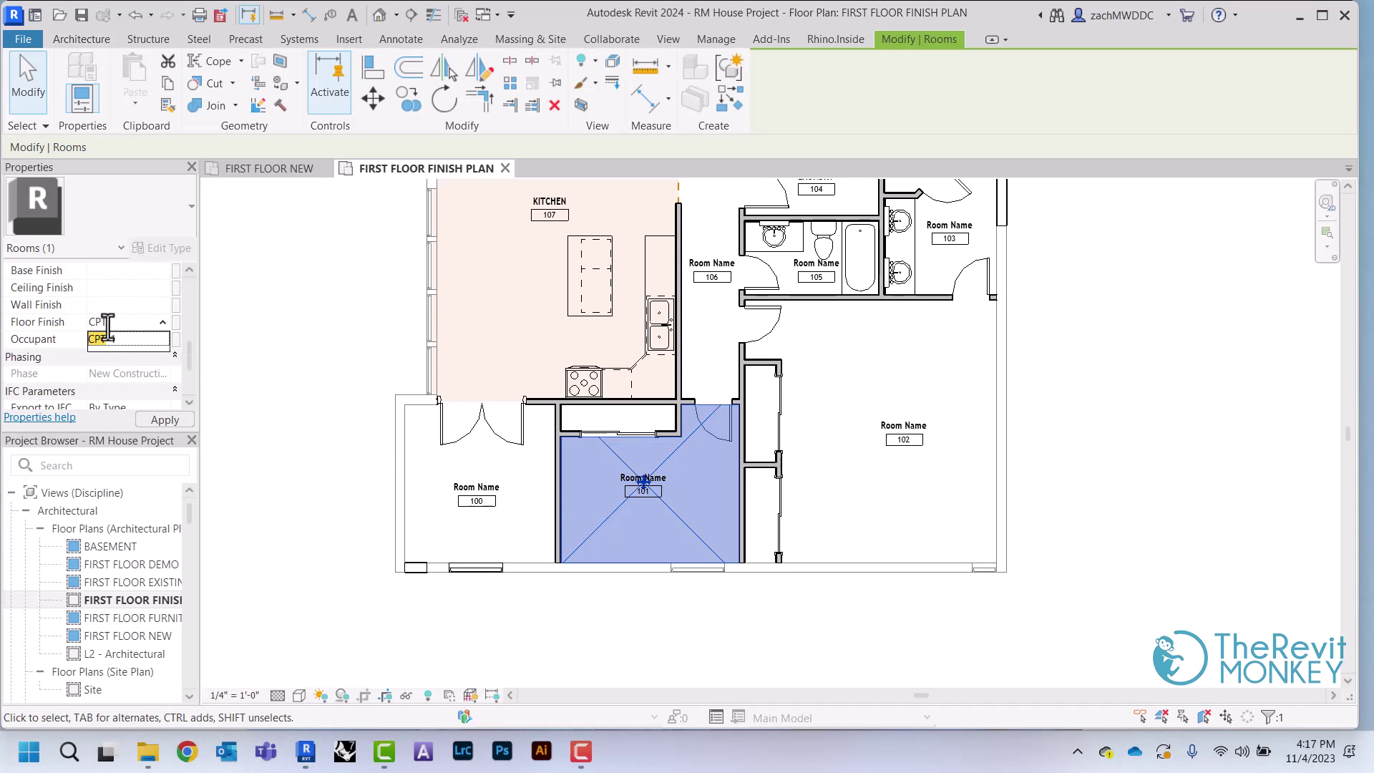
click(862, 412)
- Set the Floor Finish of room 102 to CPT-2
click(853, 379)
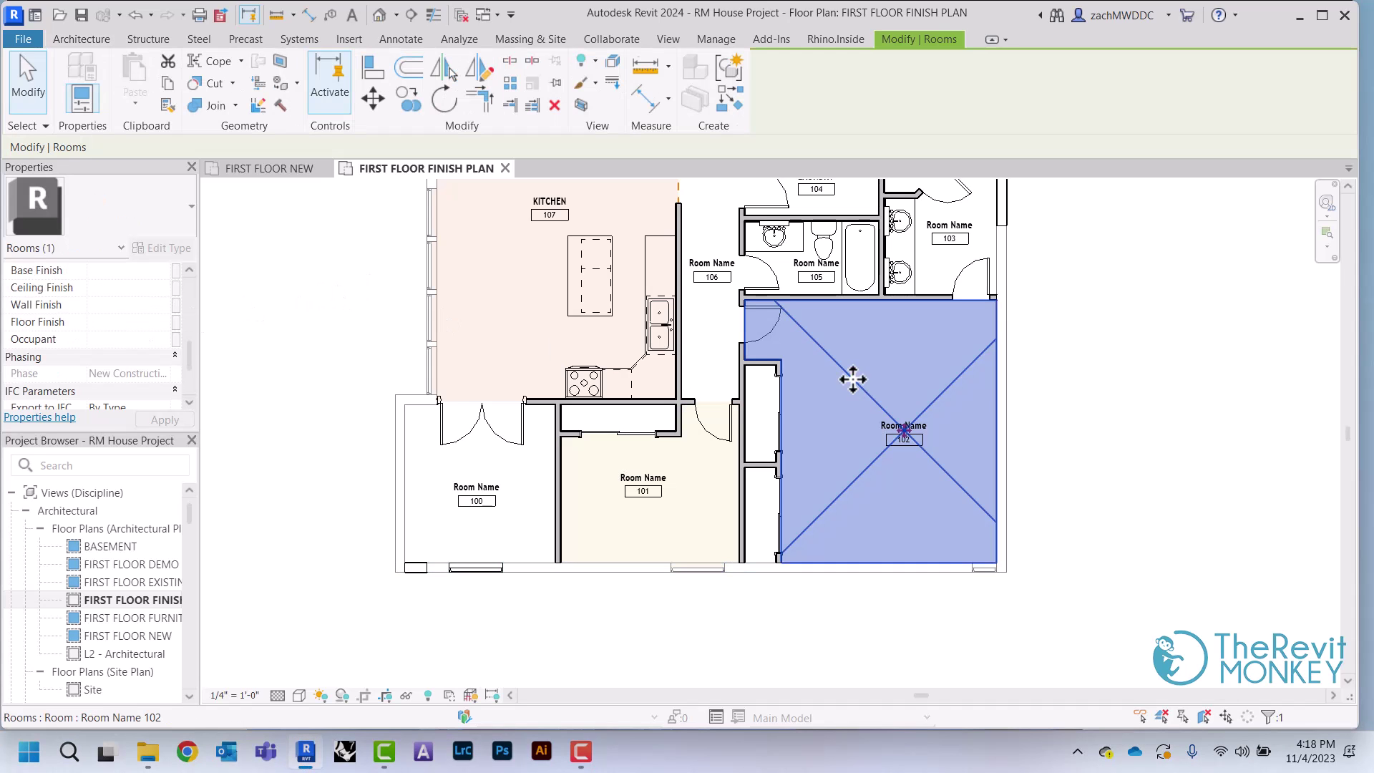
click(89, 323)
text(CPT-2)
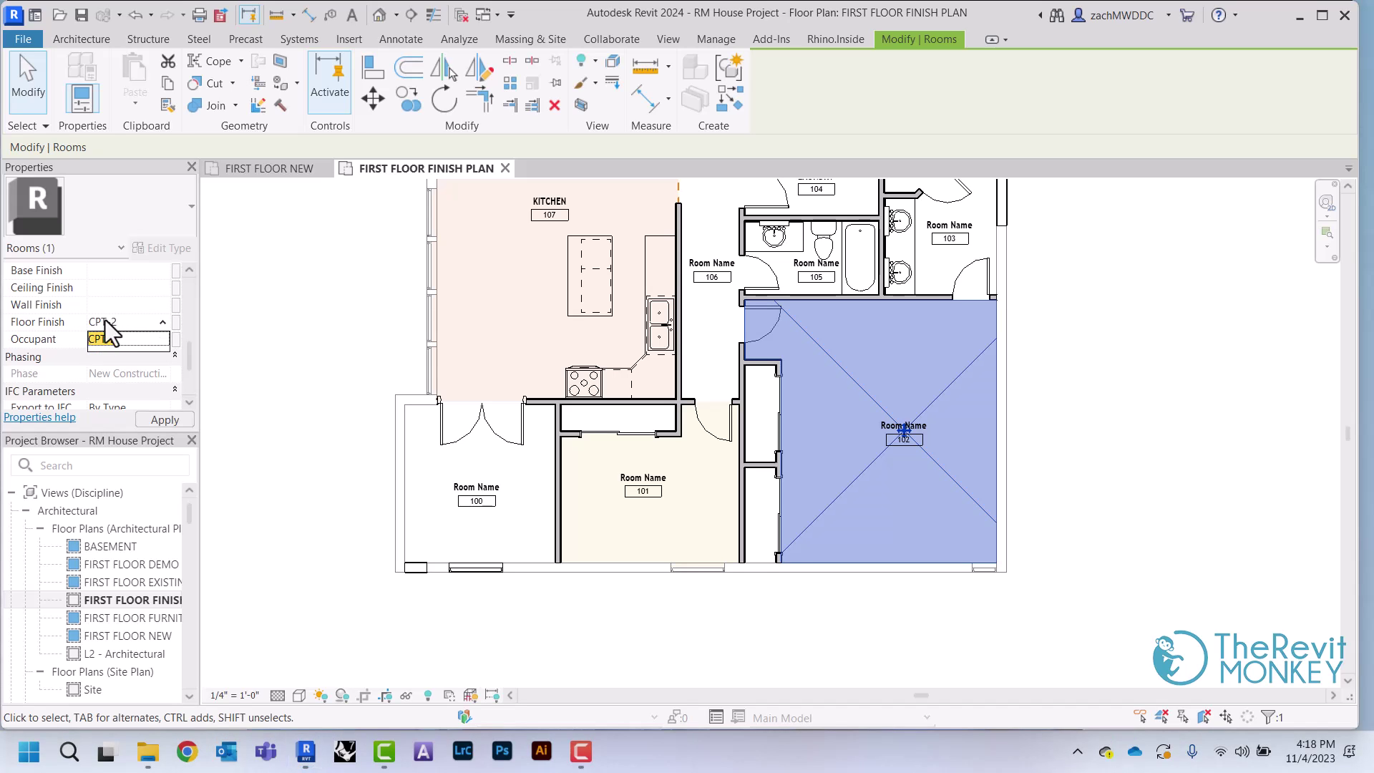
click(100, 353)
click(149, 307)
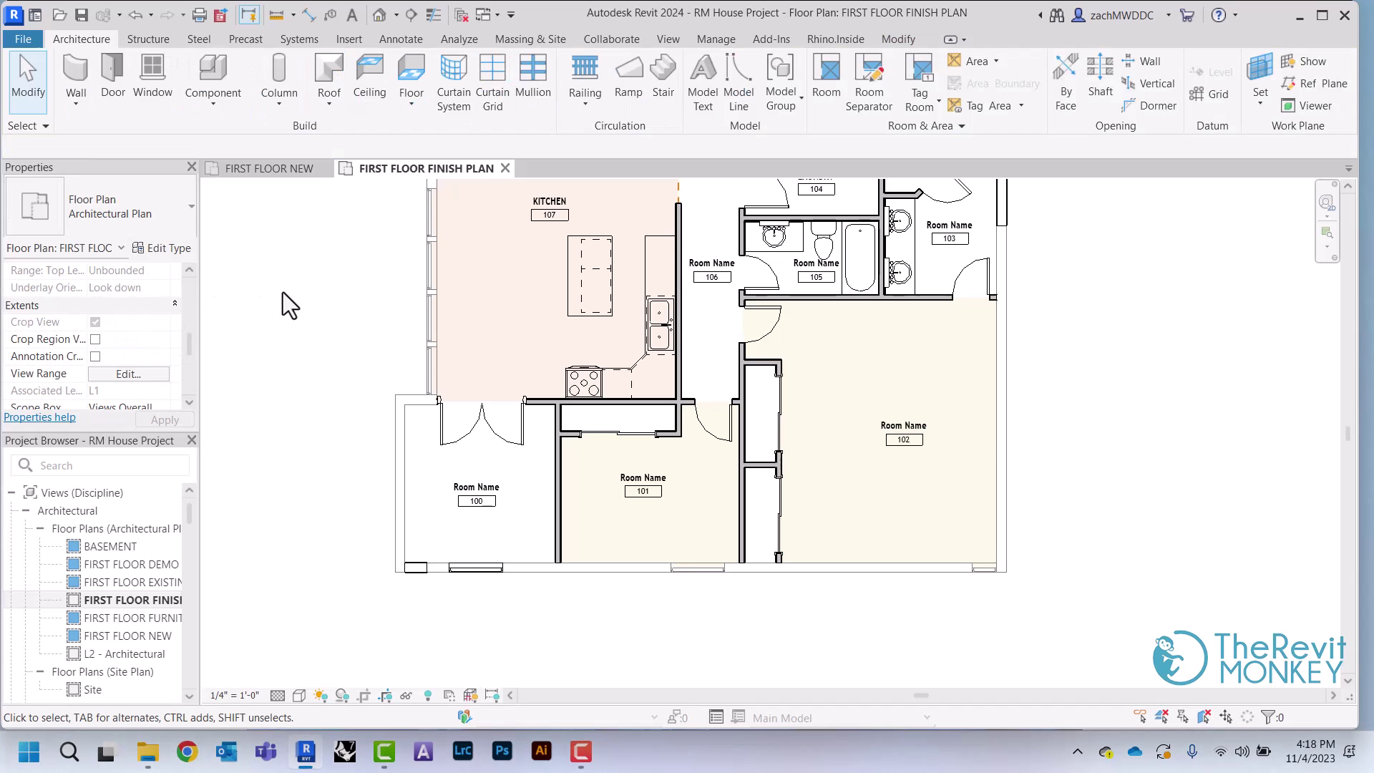
- Turn off Room Bounding for the closet front wall in room 102 so the room includes its closets
scroll(346, 315, up, 2)
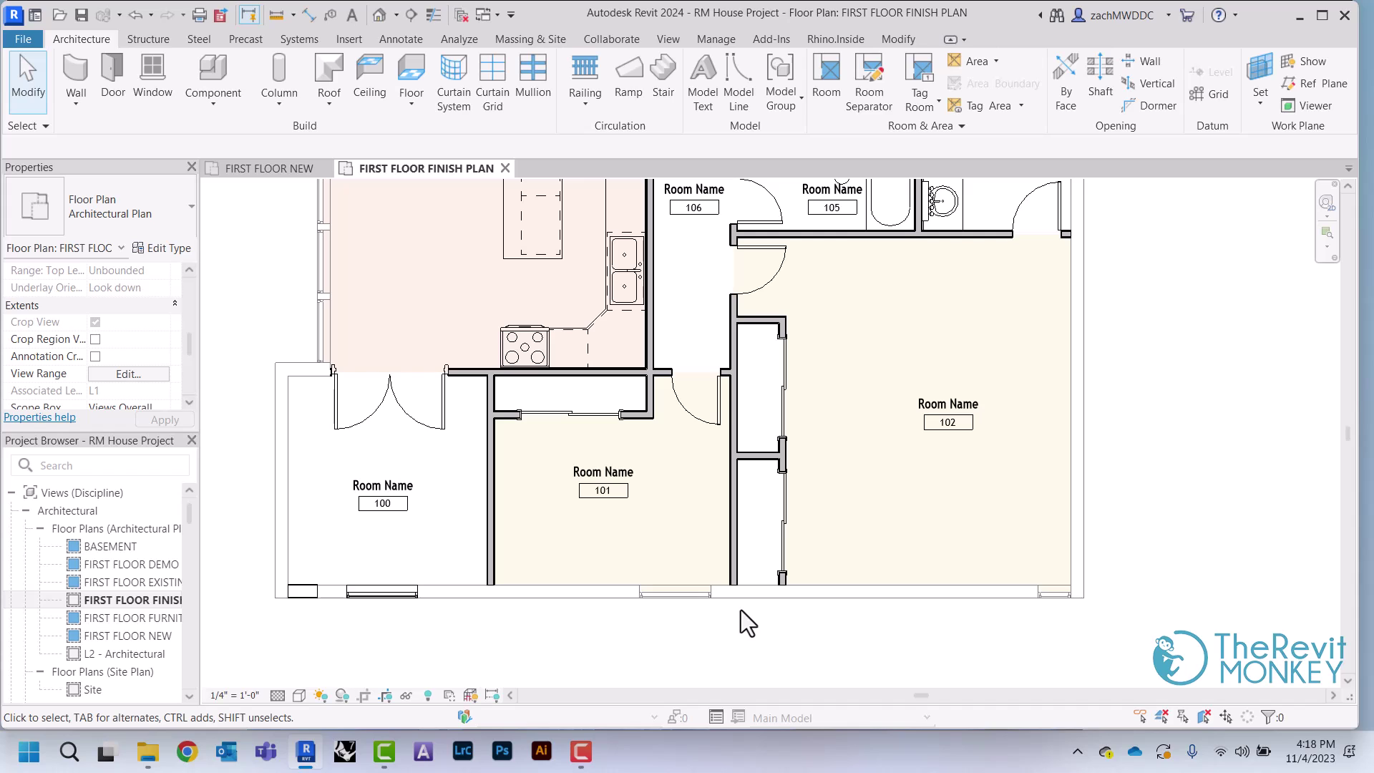
click(779, 456)
scroll(100, 319, down, 2)
scroll(100, 319, up, 3)
scroll(100, 319, up, 3)
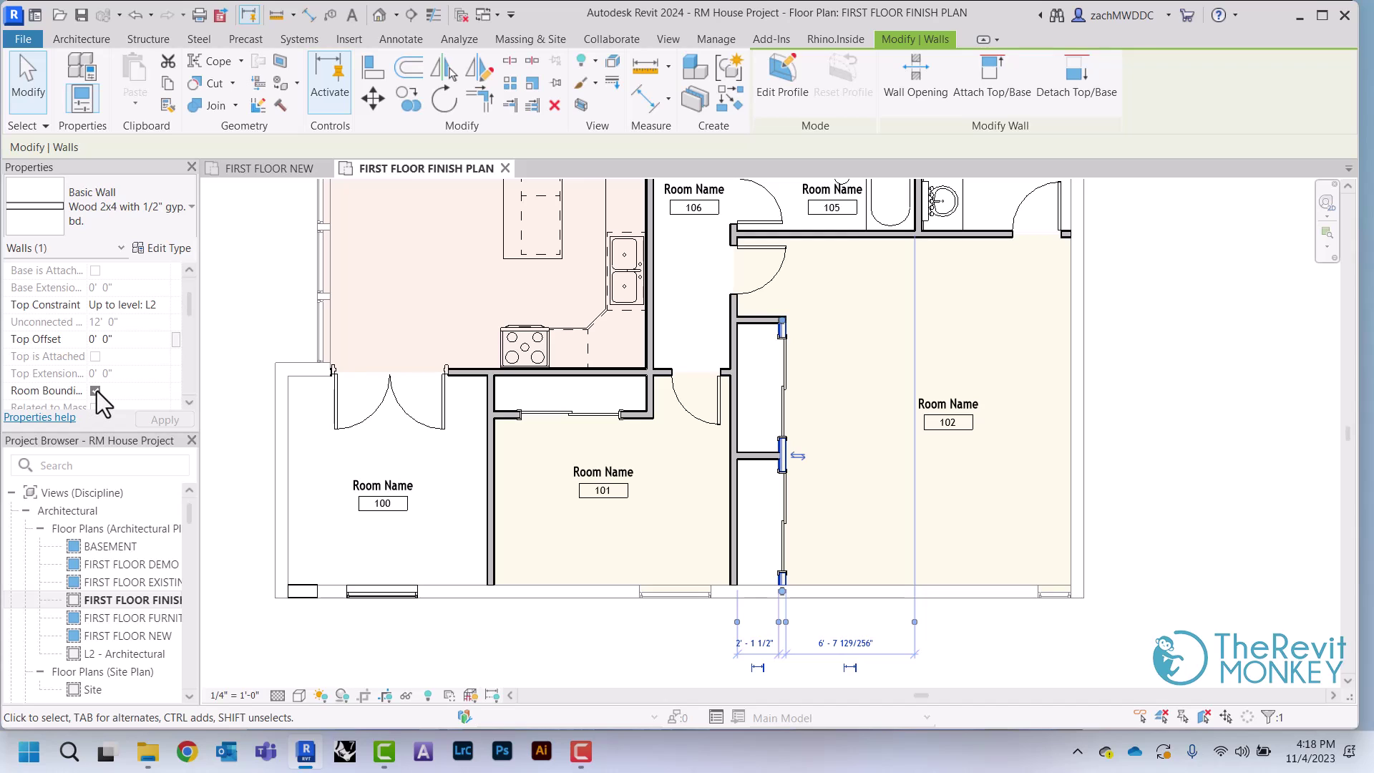
click(95, 390)
click(1177, 419)
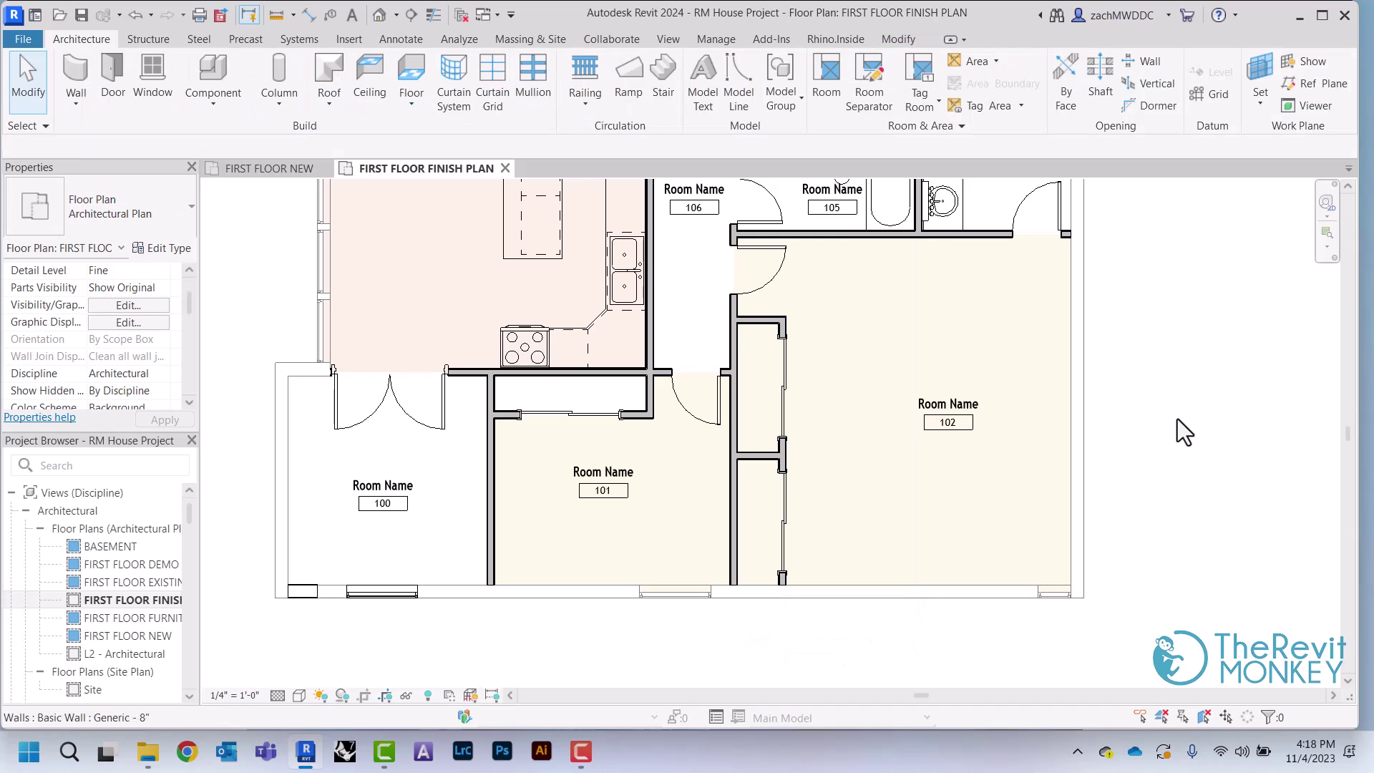
- Turn off Room Bounding for the closet front wall in room 101
click(500, 413)
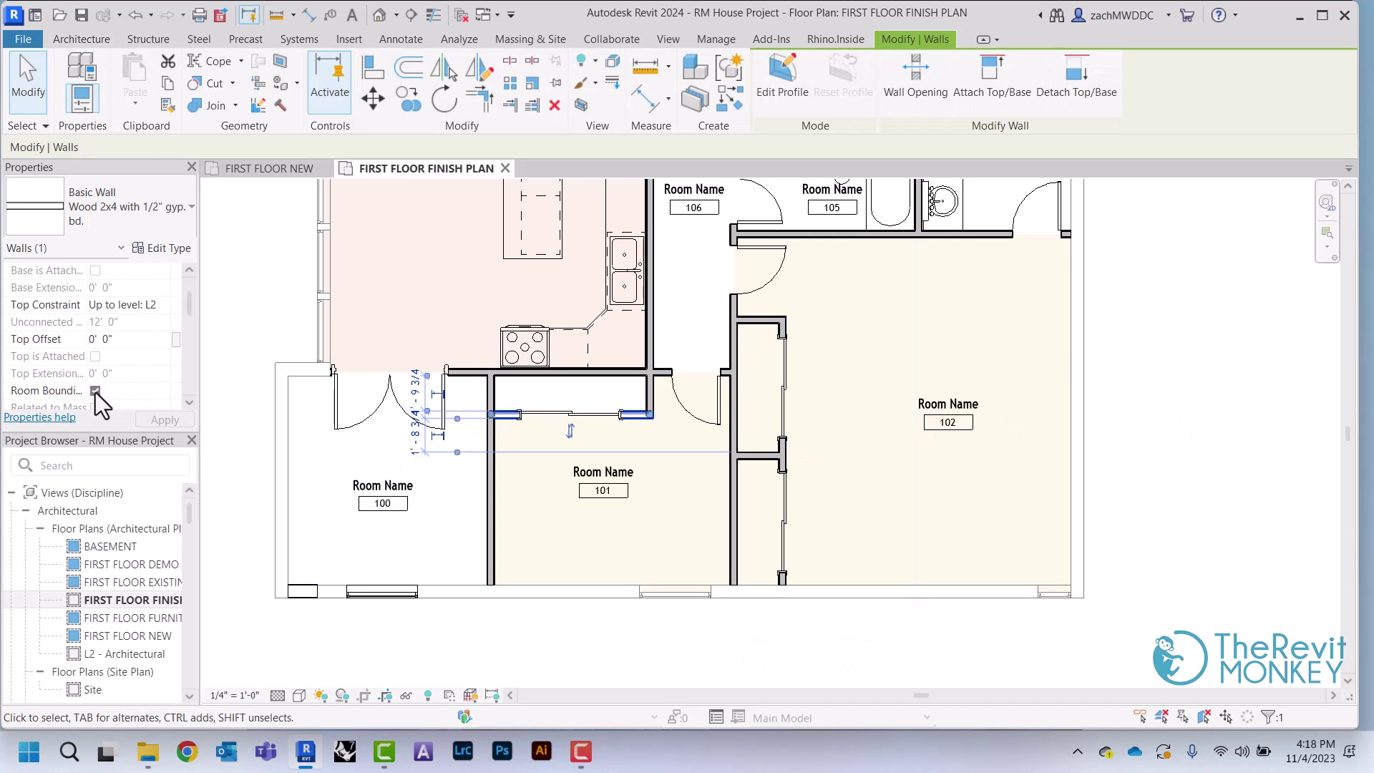
click(95, 391)
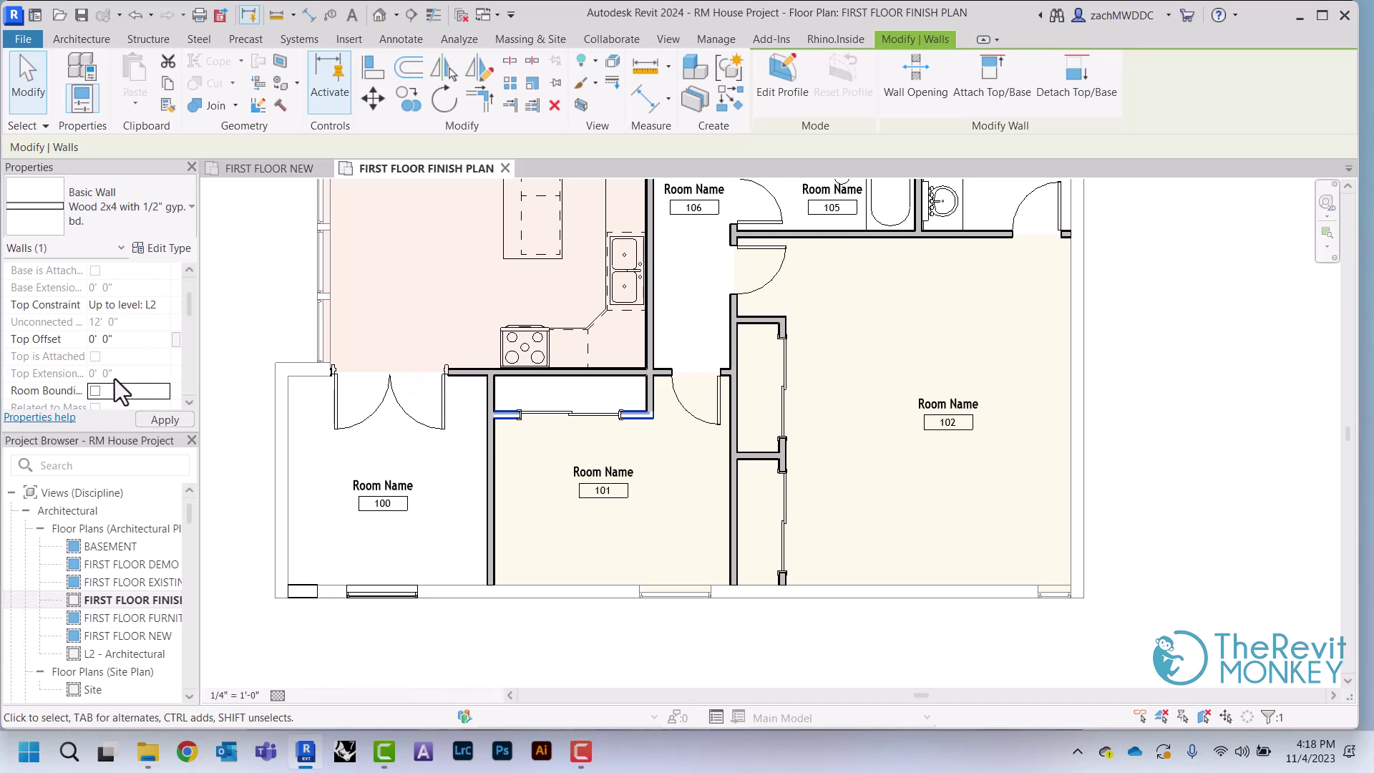
click(242, 289)
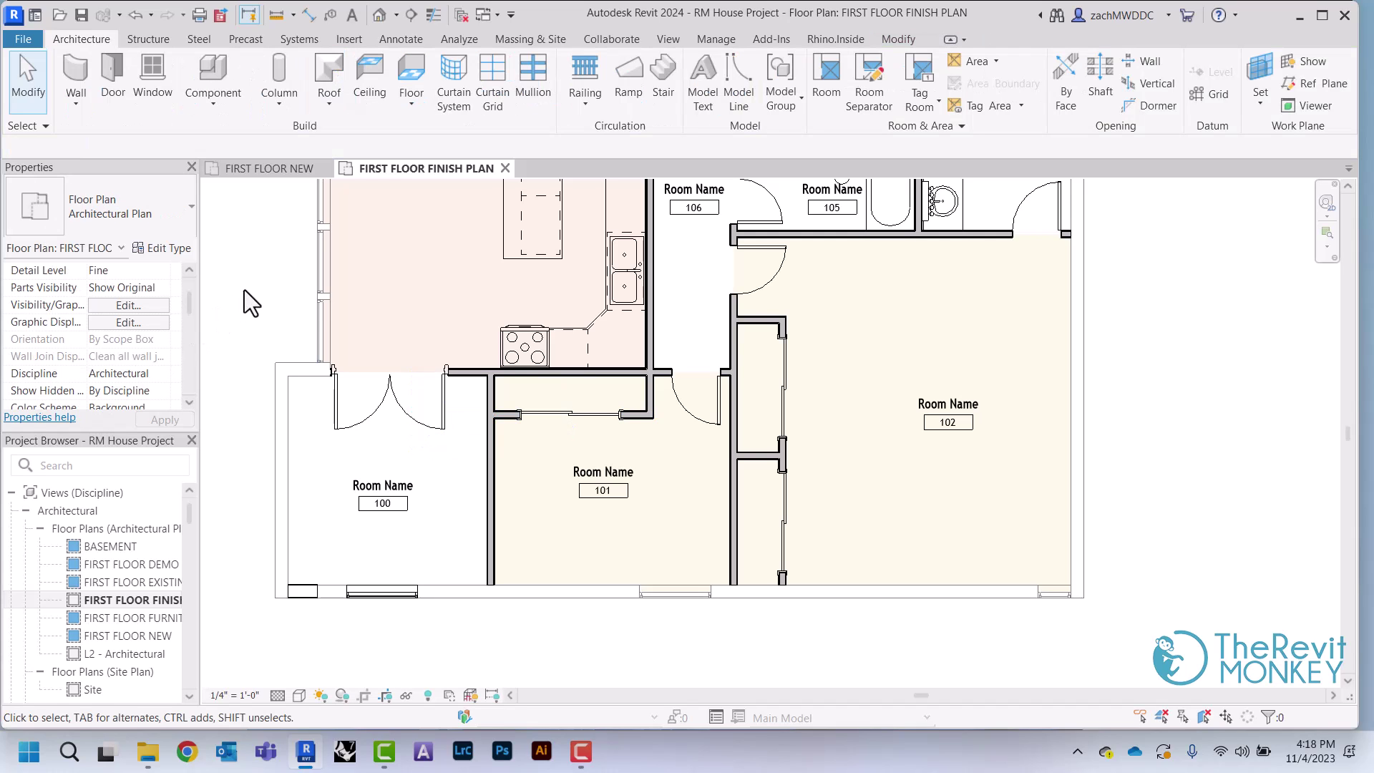
- Reopen the plan's Floor Finish color scheme and set the CPT-1 color to gray RGB 192-192-192
scroll(316, 329, down, 2)
scroll(342, 344, down, 3)
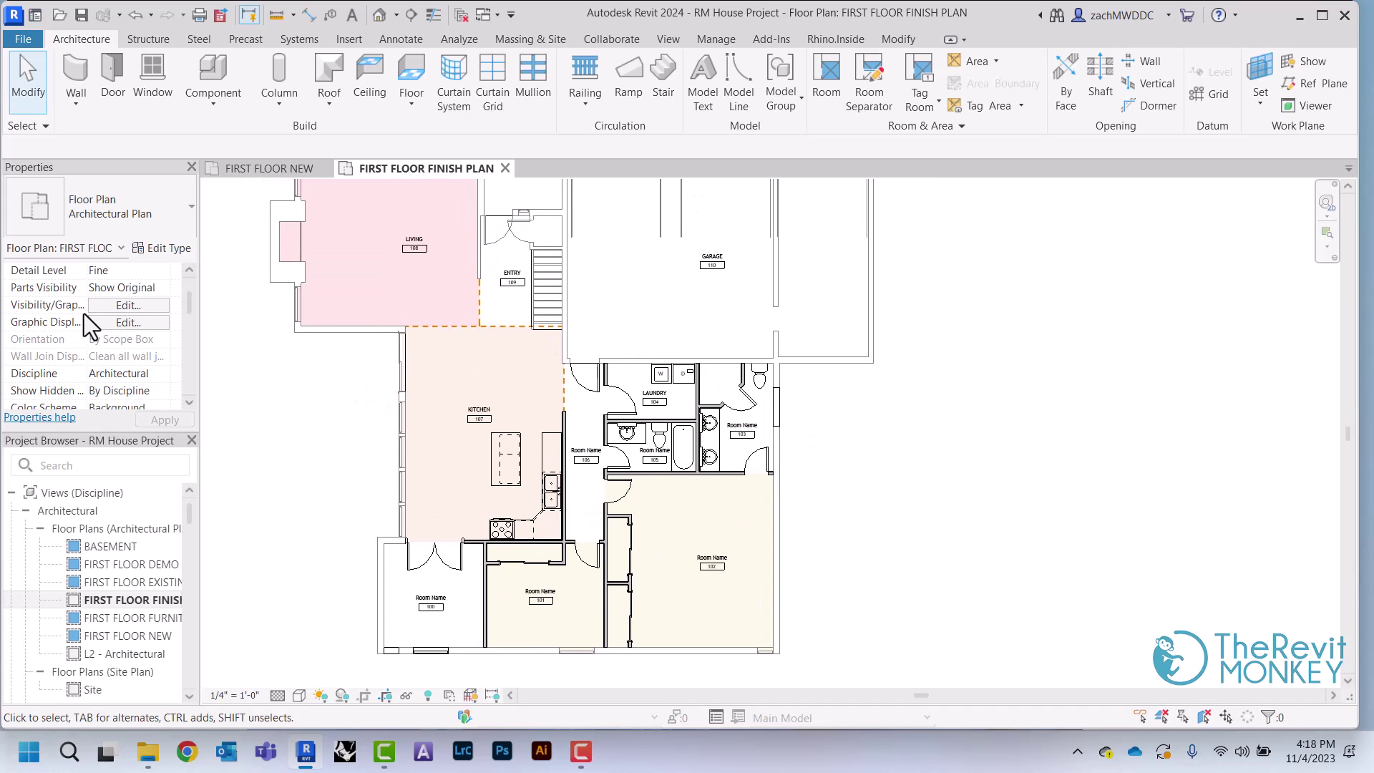
scroll(84, 313, down, 1)
click(102, 375)
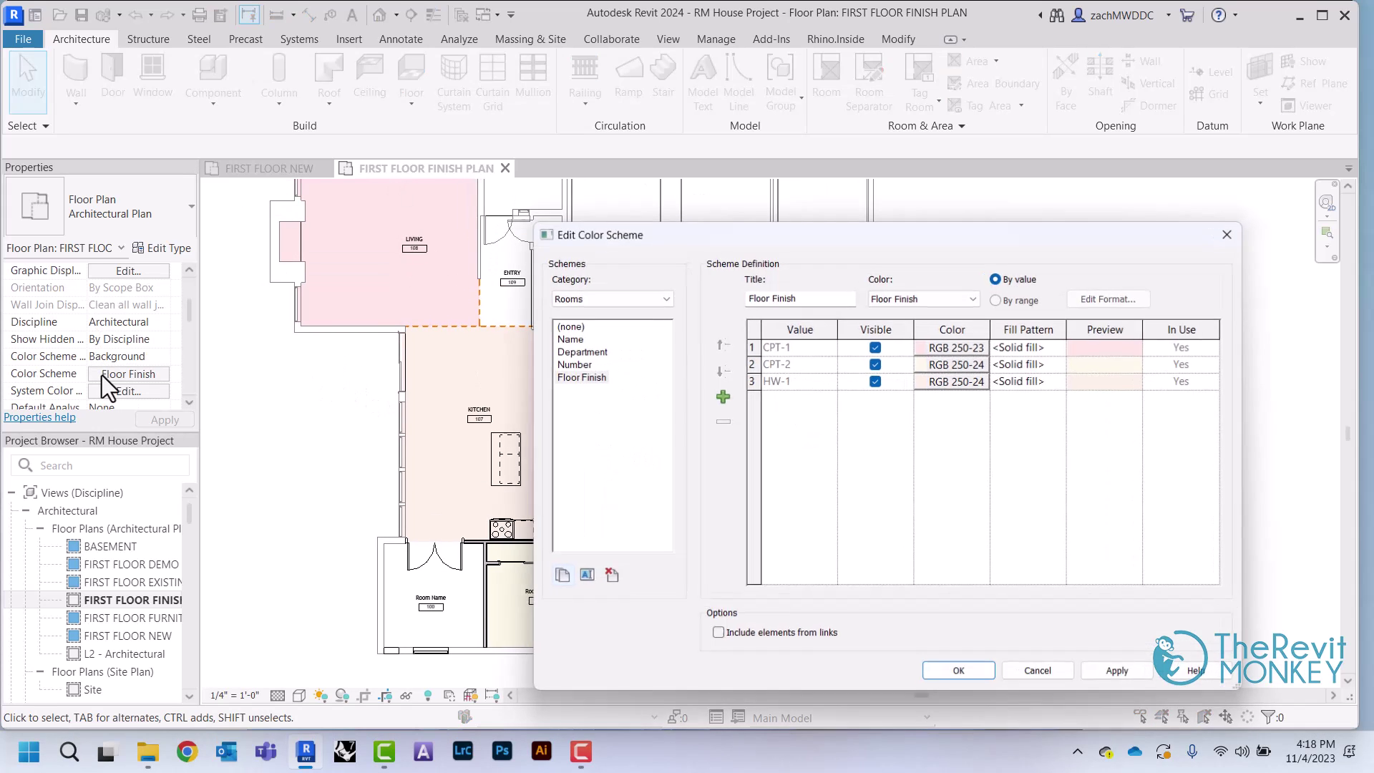
drag(735, 231, 697, 191)
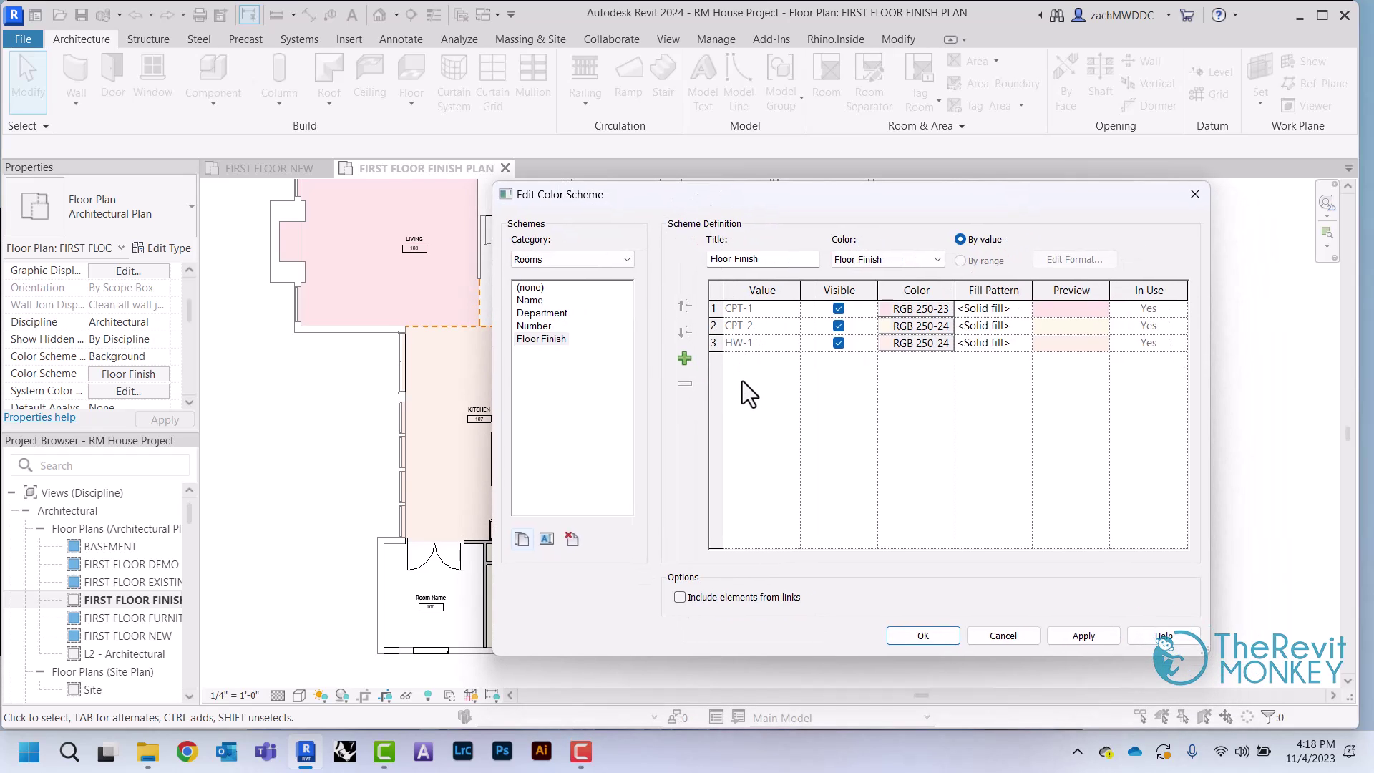
click(926, 311)
click(787, 396)
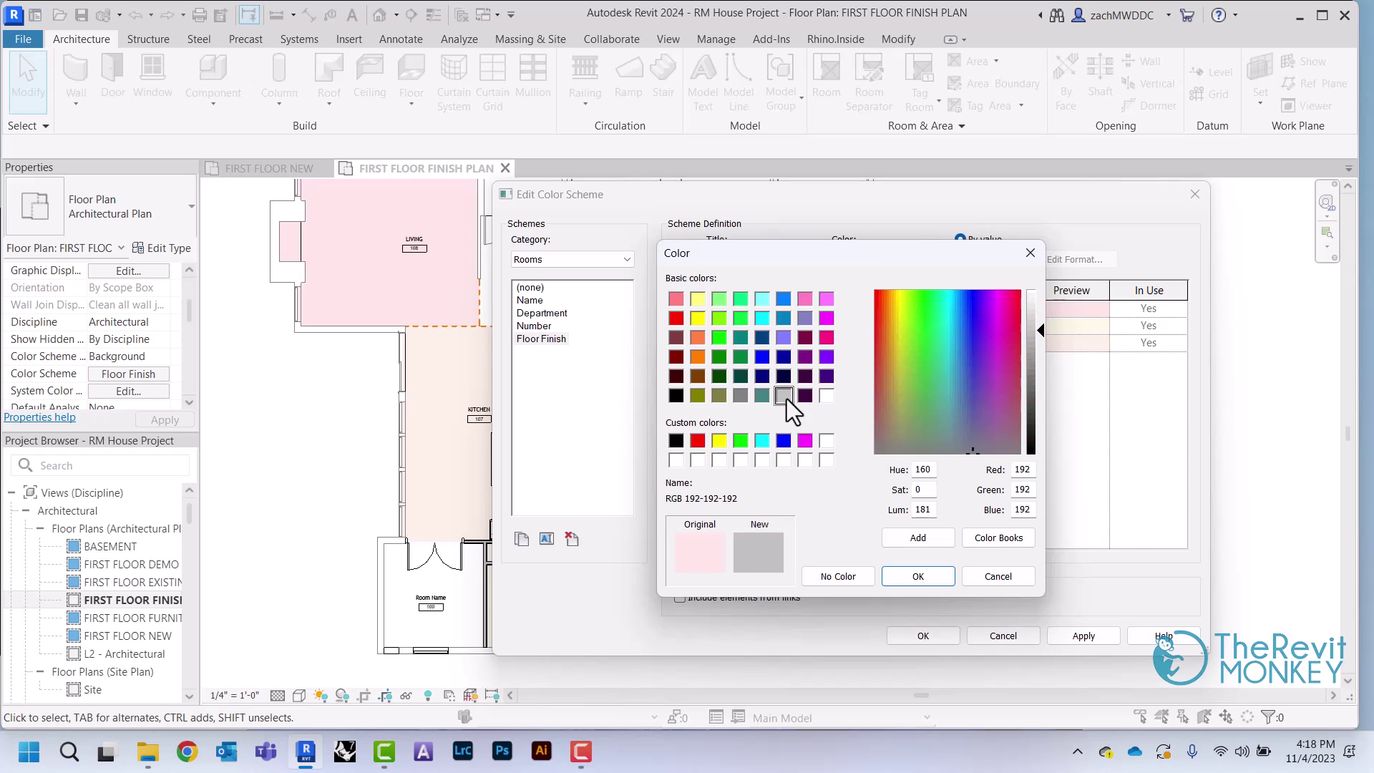
click(917, 576)
click(933, 308)
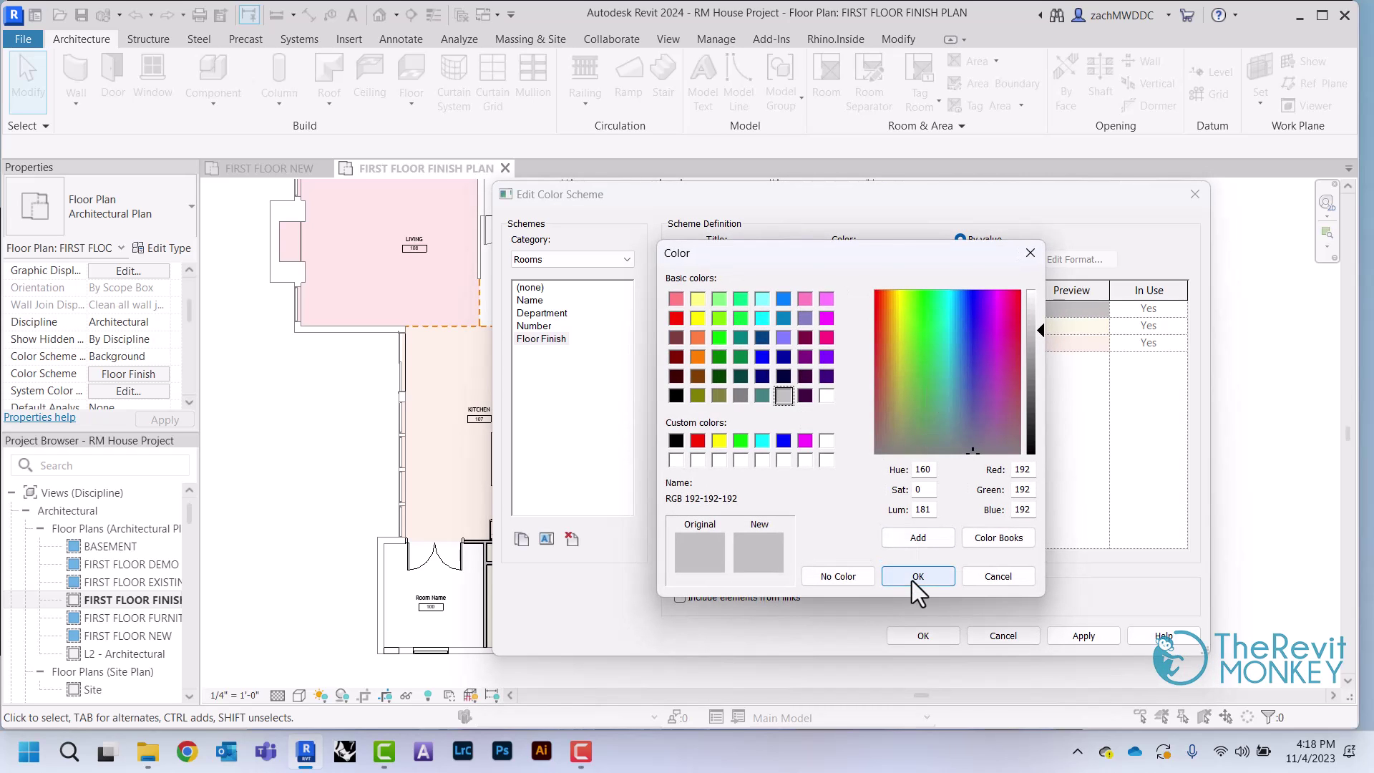
click(913, 578)
- Set the CPT-2 and HW-1 colors in the scheme to gray RGB 192-192-192
click(930, 326)
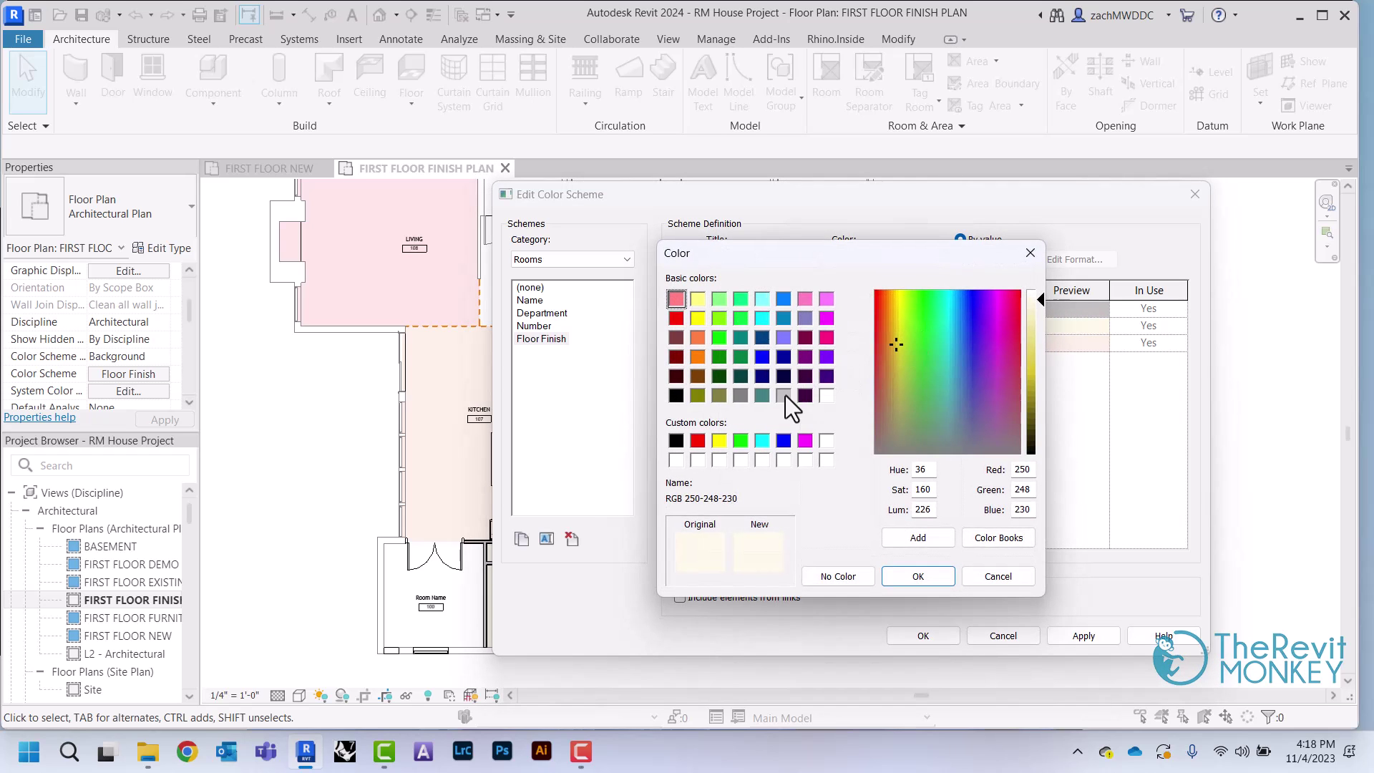
click(784, 395)
key(Return)
click(904, 347)
click(784, 396)
click(906, 573)
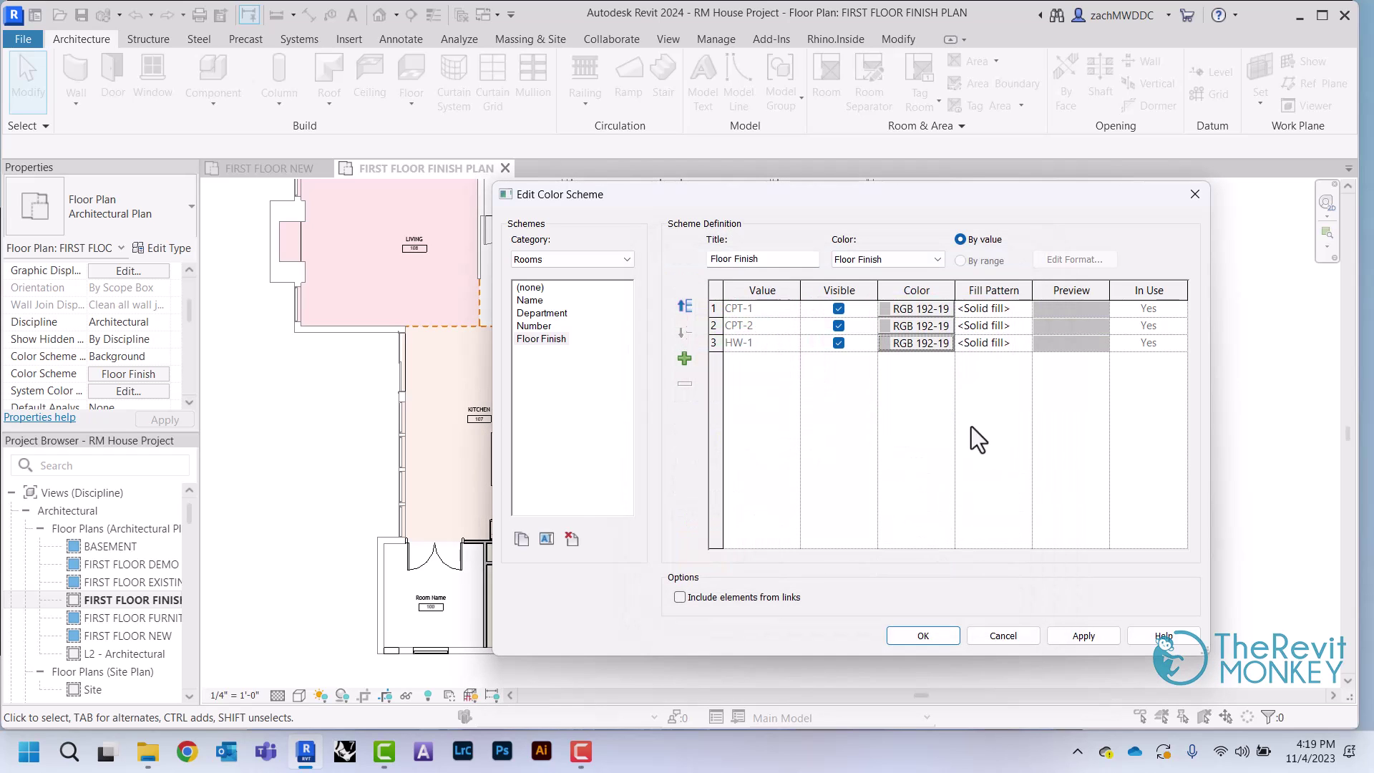
- Set the CPT-1 fill pattern to Sand in the Floor Finish scheme
click(1024, 308)
click(1025, 308)
scroll(1015, 360, down, 6)
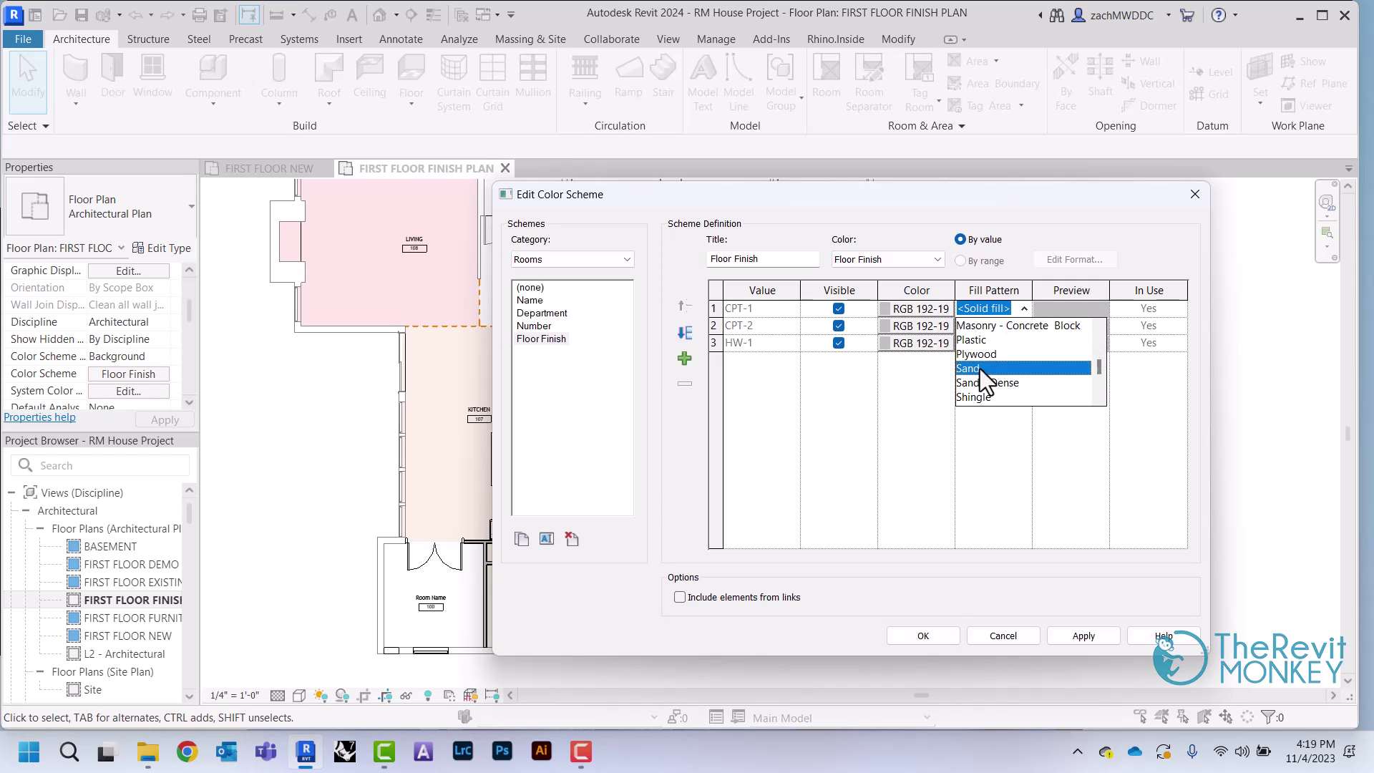
click(980, 368)
- Set the CPT-2 fill pattern to Wood 1 in the Floor Finish scheme
click(1024, 325)
click(1024, 325)
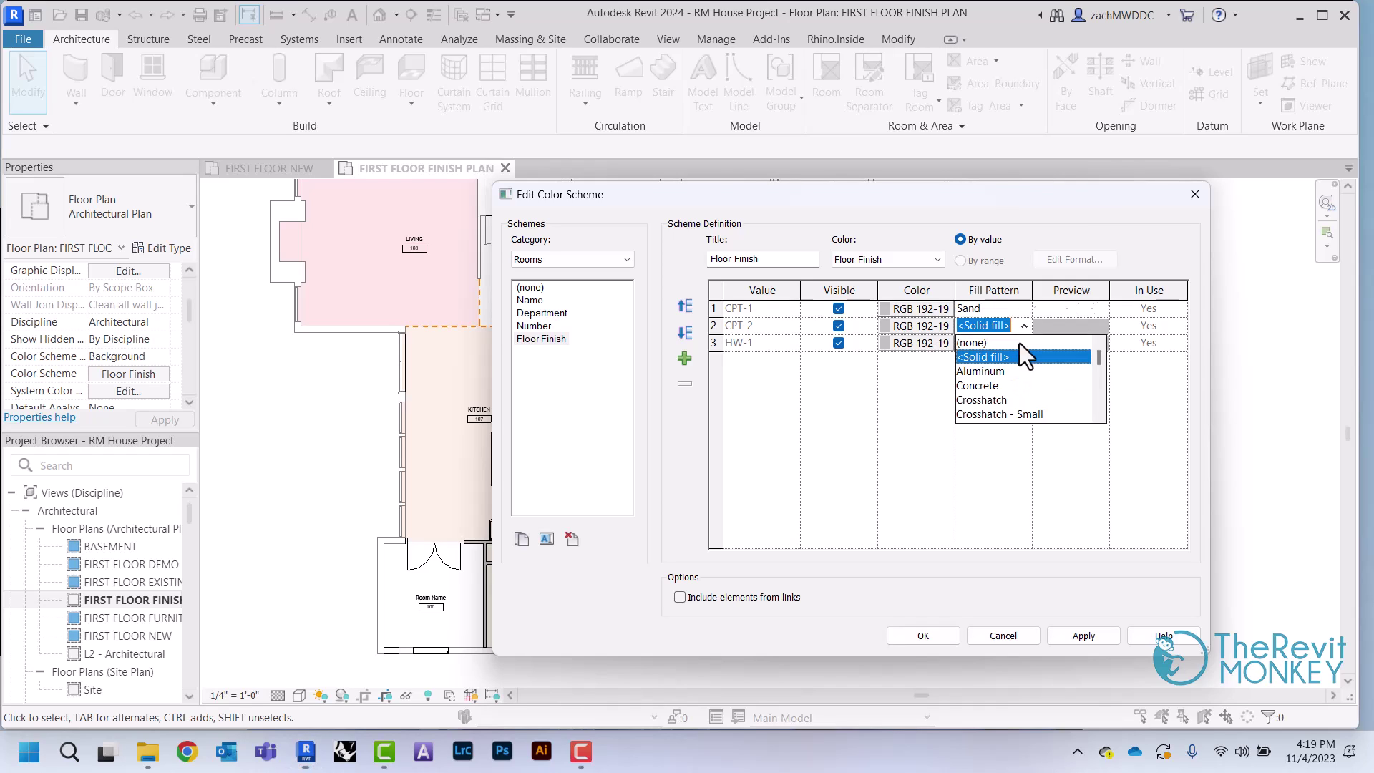
scroll(1006, 382, down, 3)
scroll(1006, 382, down, 5)
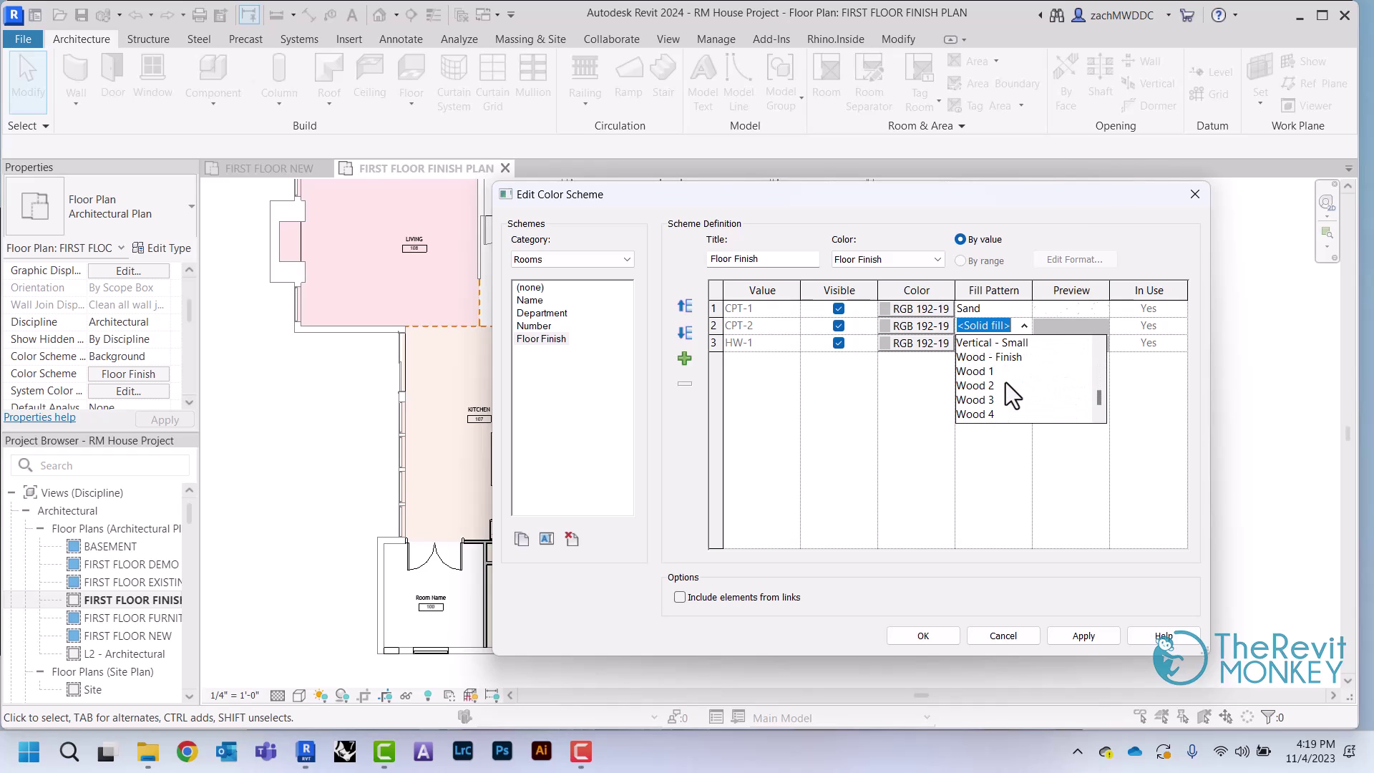
click(988, 369)
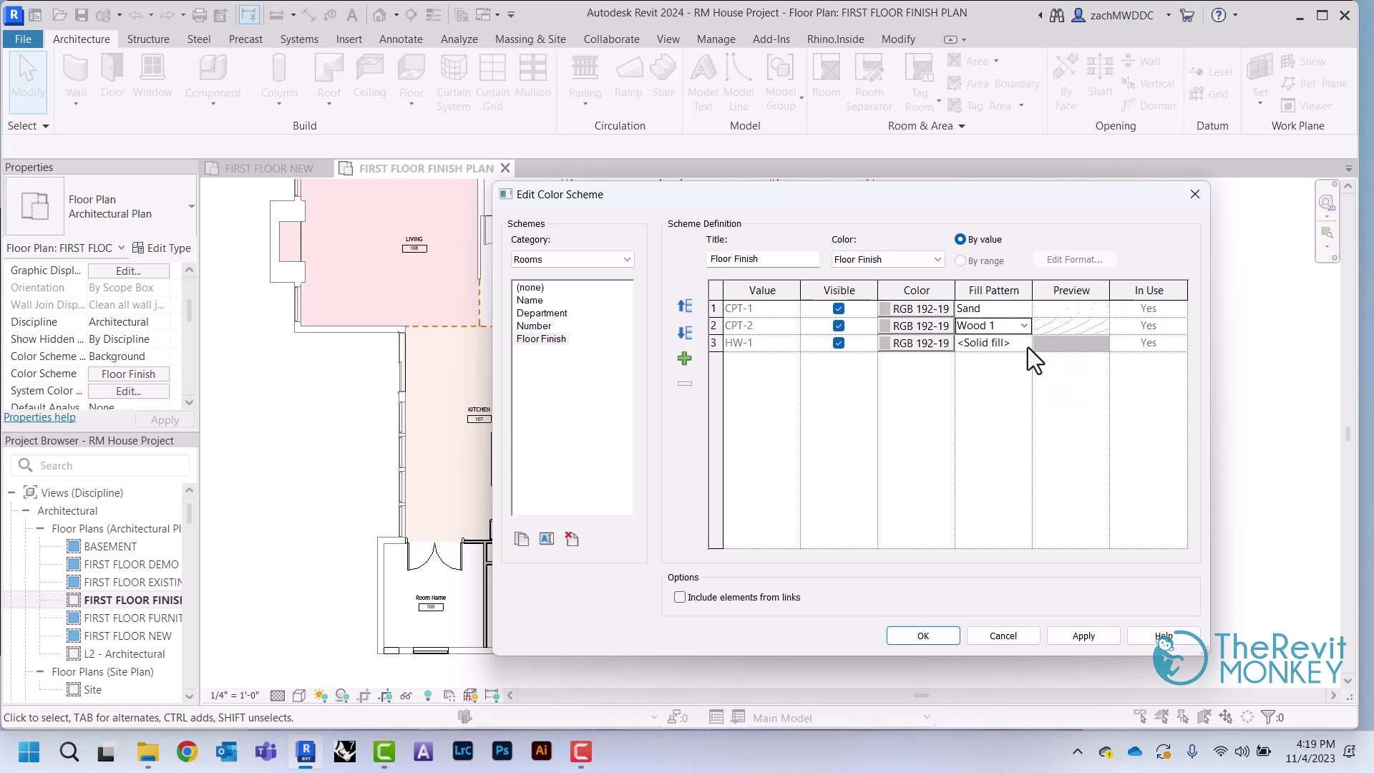
- Set the HW-1 fill pattern to Horizontal and accept the Floor Finish color scheme changes
click(1027, 346)
click(1024, 343)
scroll(1007, 368, down, 2)
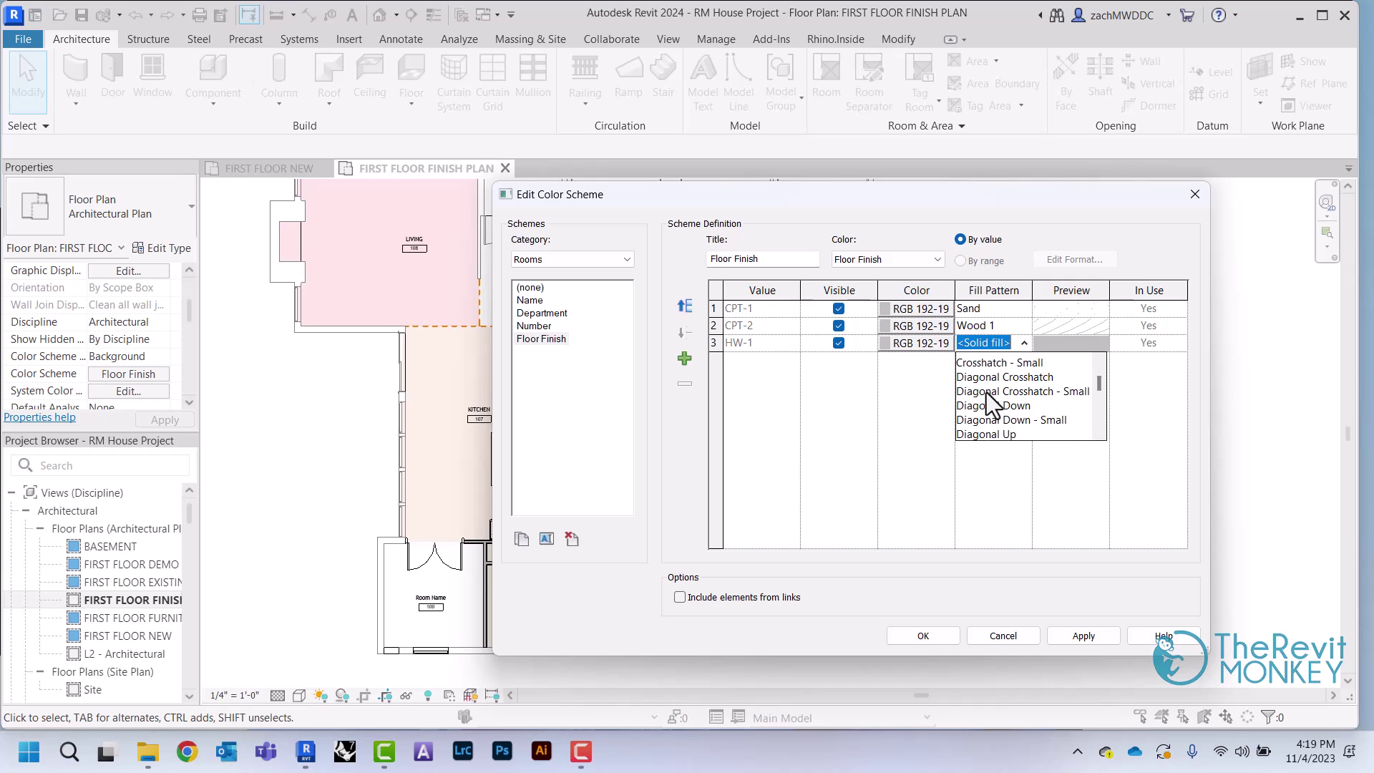
scroll(986, 392, down, 4)
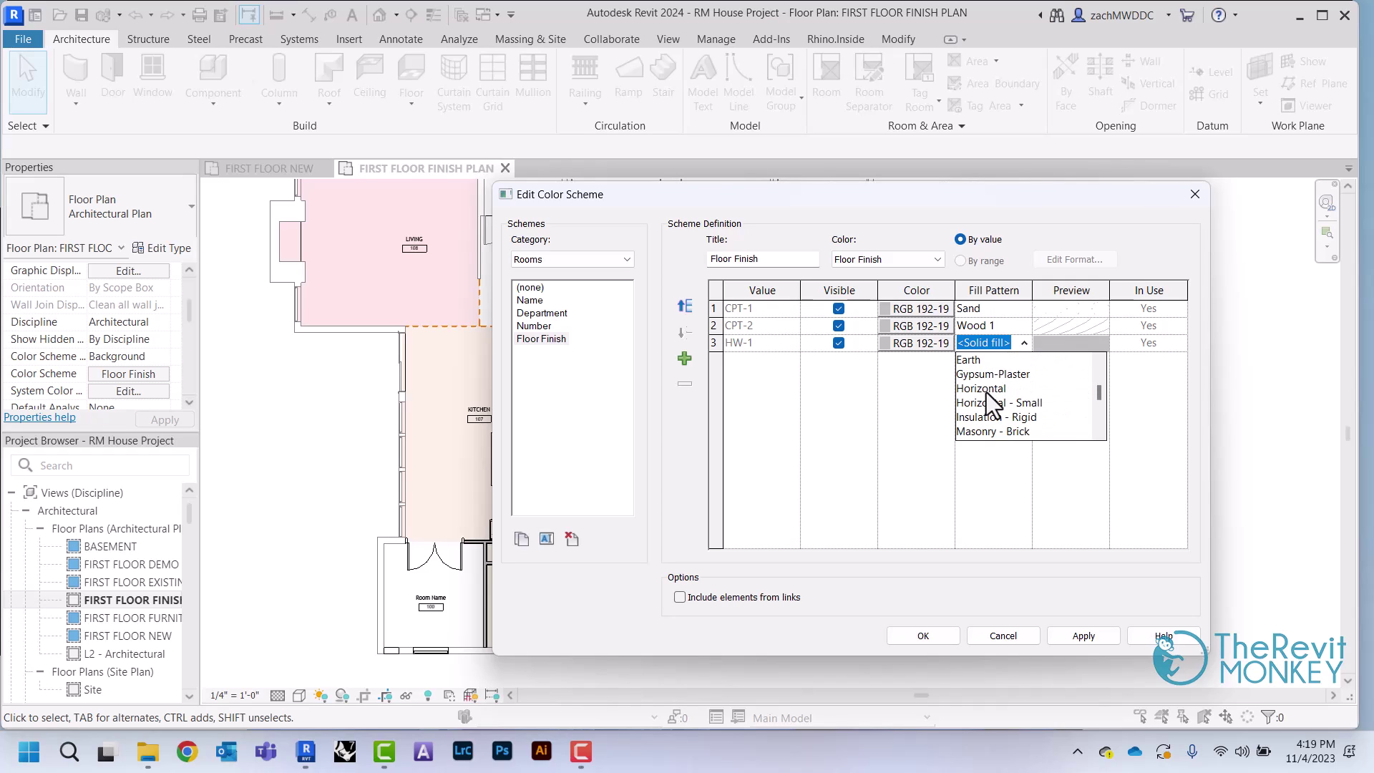
click(985, 390)
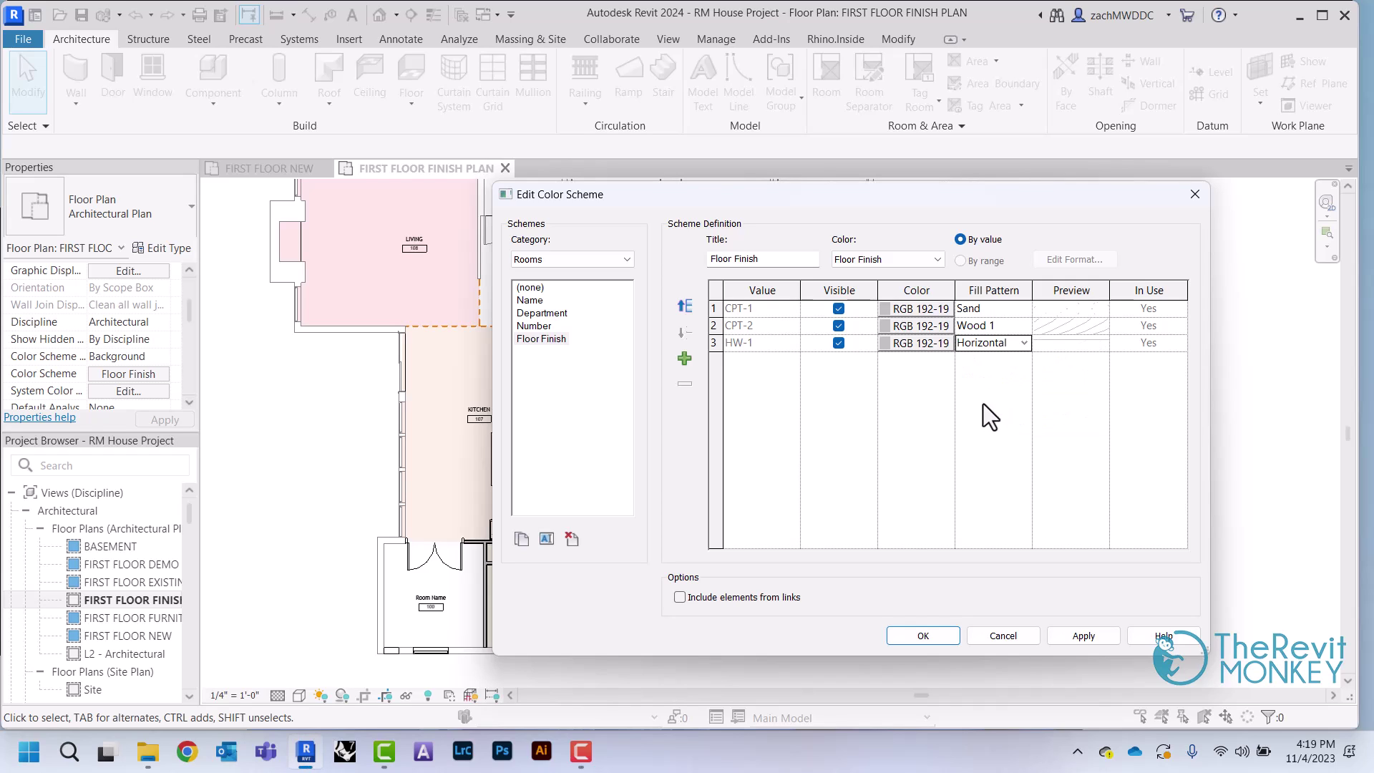
click(923, 634)
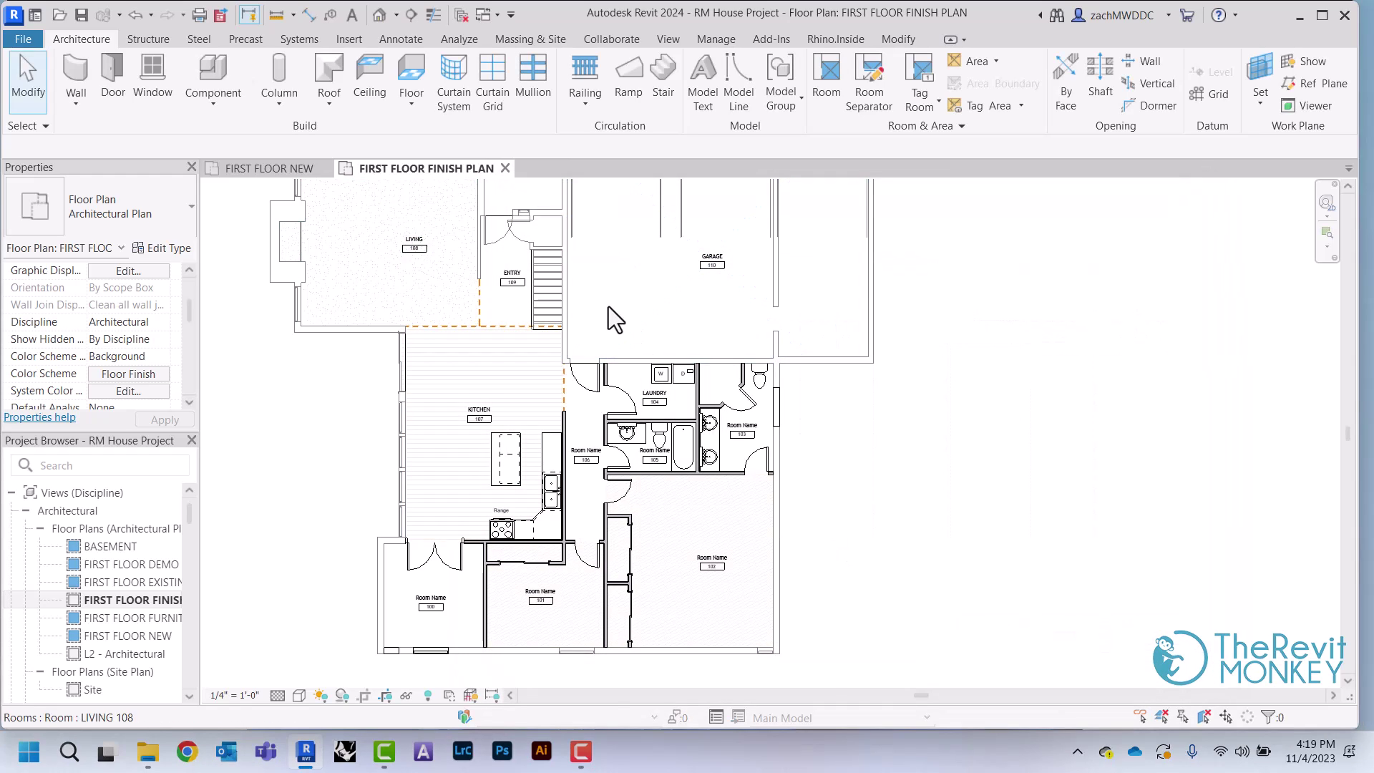
- Examine the floor finish patterns in the living room and kitchen up close on the plan
scroll(608, 307, up, 4)
middle_drag(736, 496, 843, 629)
scroll(830, 616, up, 1)
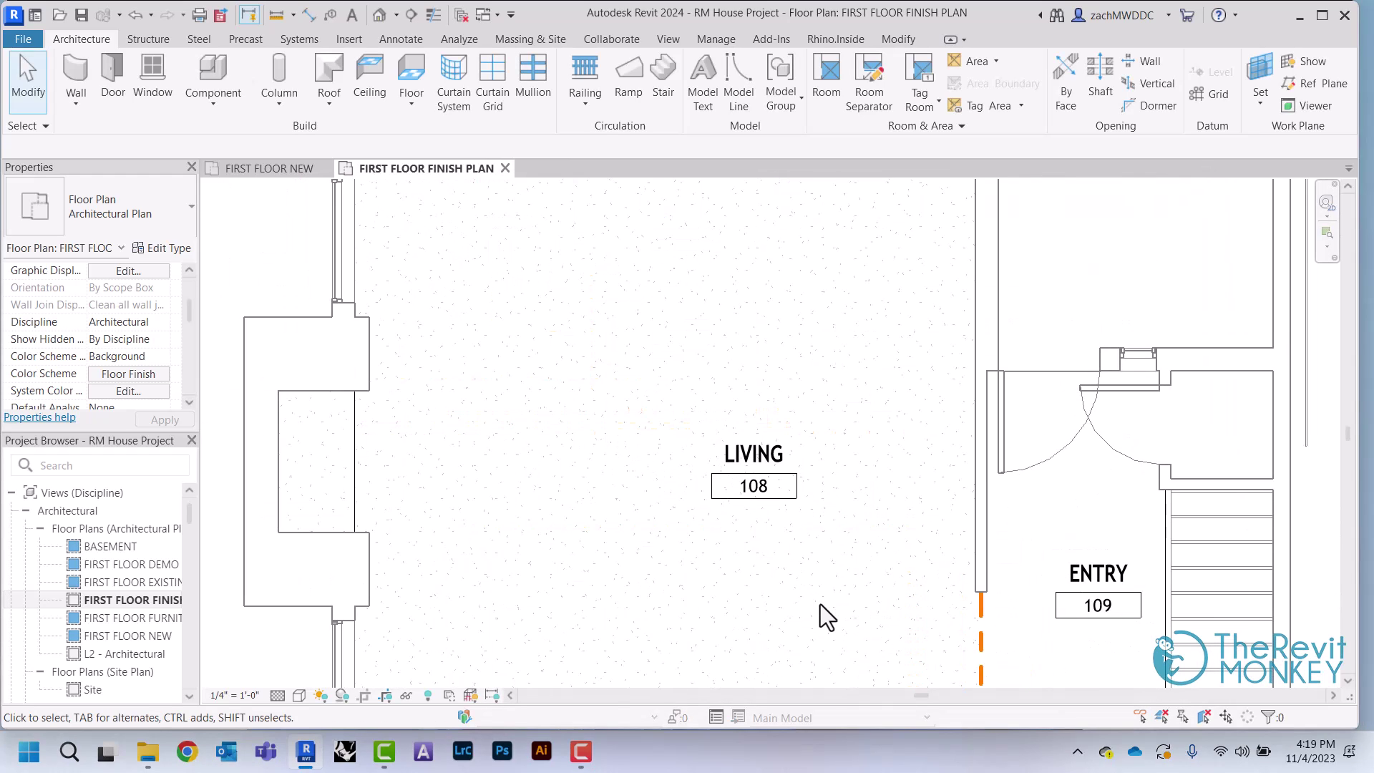
middle_drag(878, 536, 1000, 408)
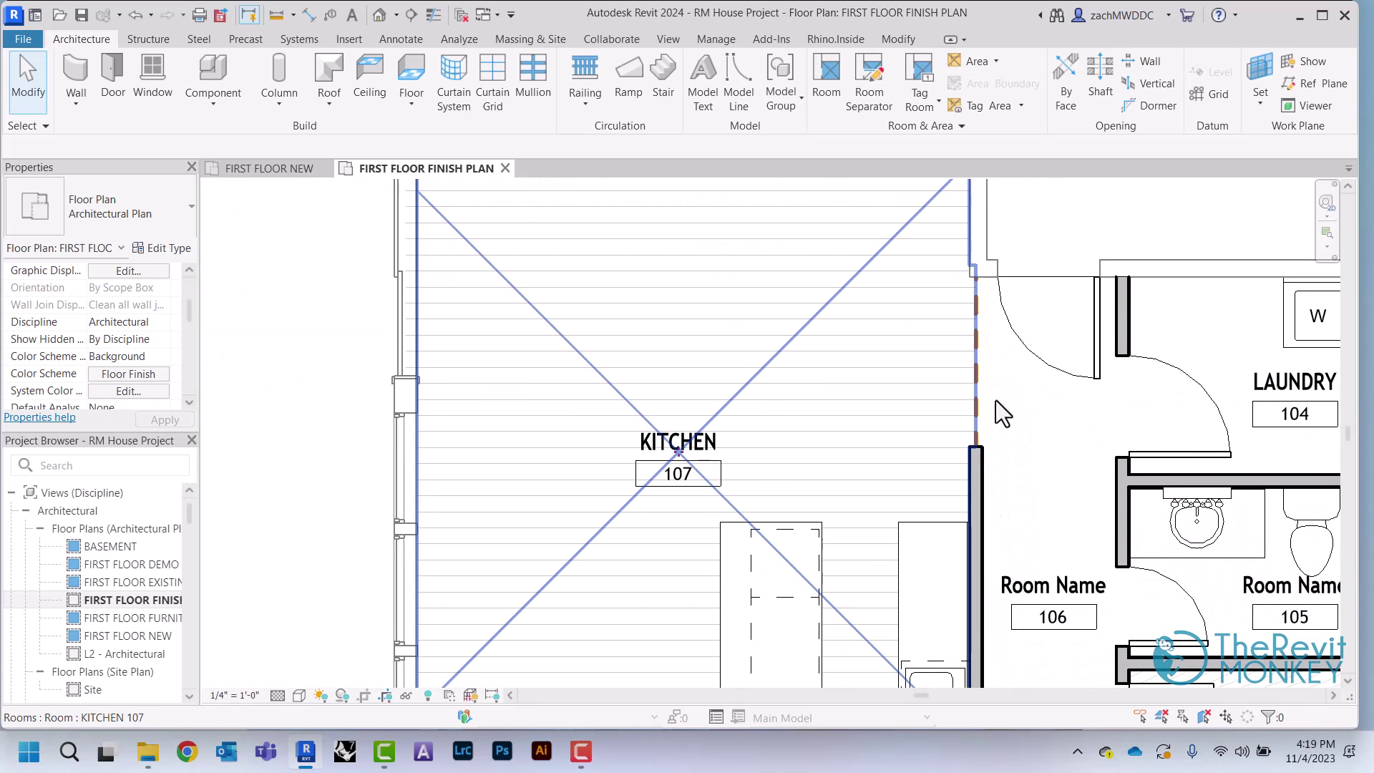
middle_drag(886, 319, 787, 281)
scroll(843, 285, down, 2)
scroll(767, 251, down, 2)
scroll(767, 250, down, 2)
- Assign the floor finish SC to the garage, room 110
click(940, 345)
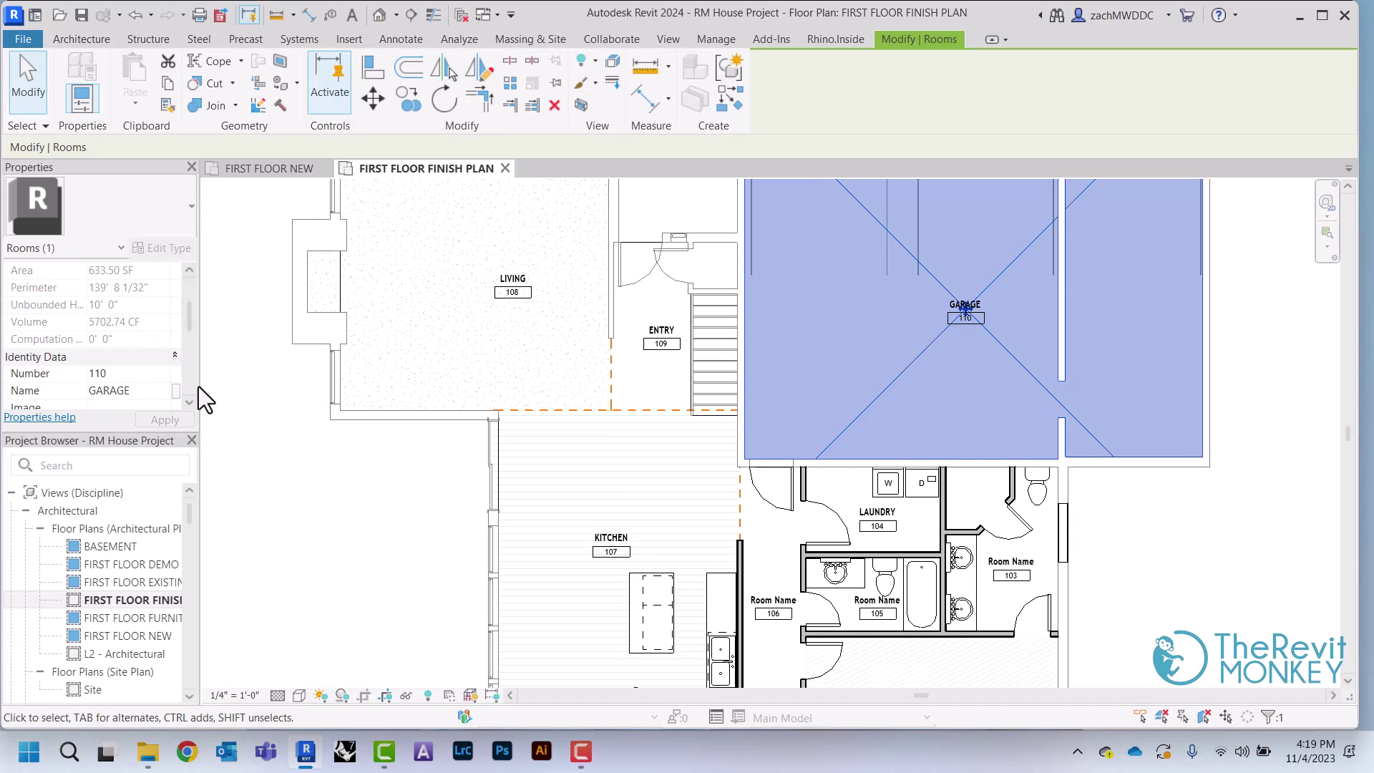
scroll(140, 390, down, 5)
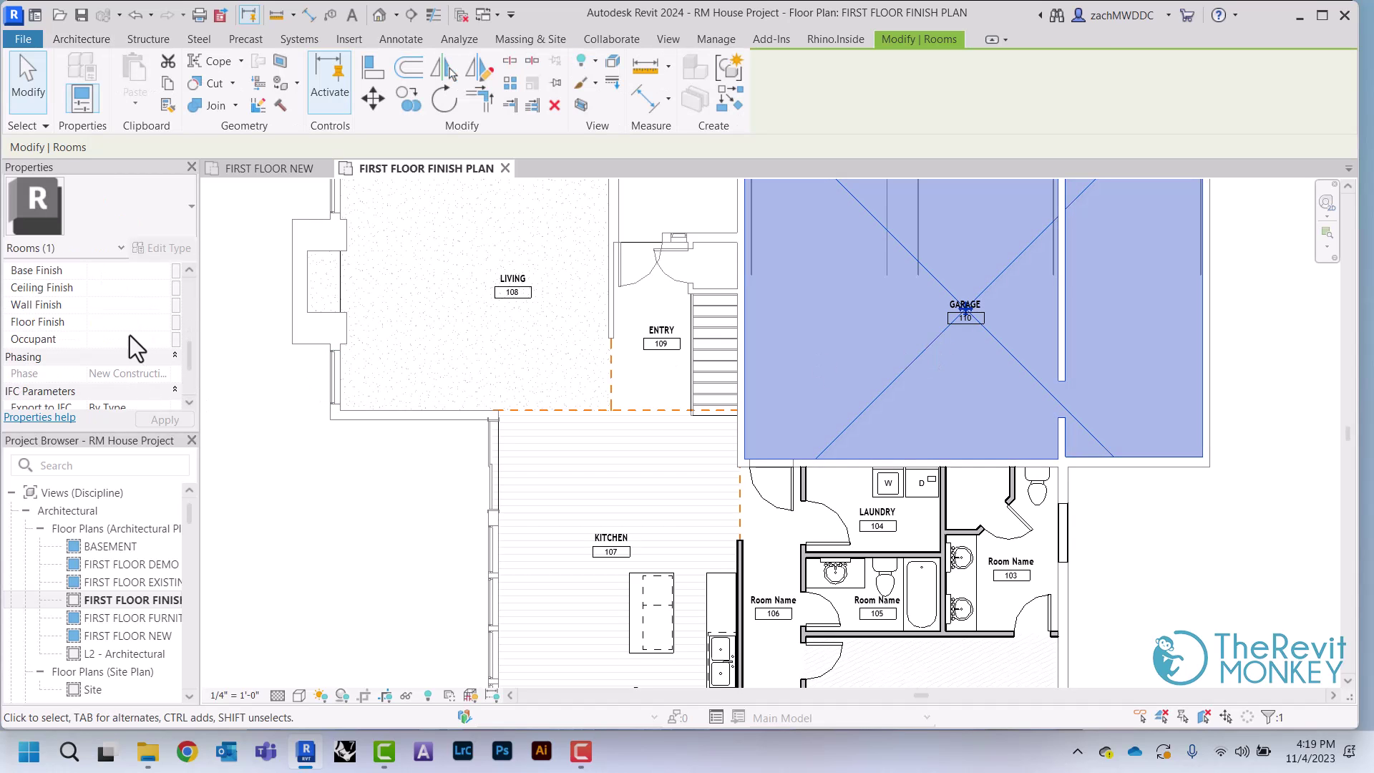
click(127, 322)
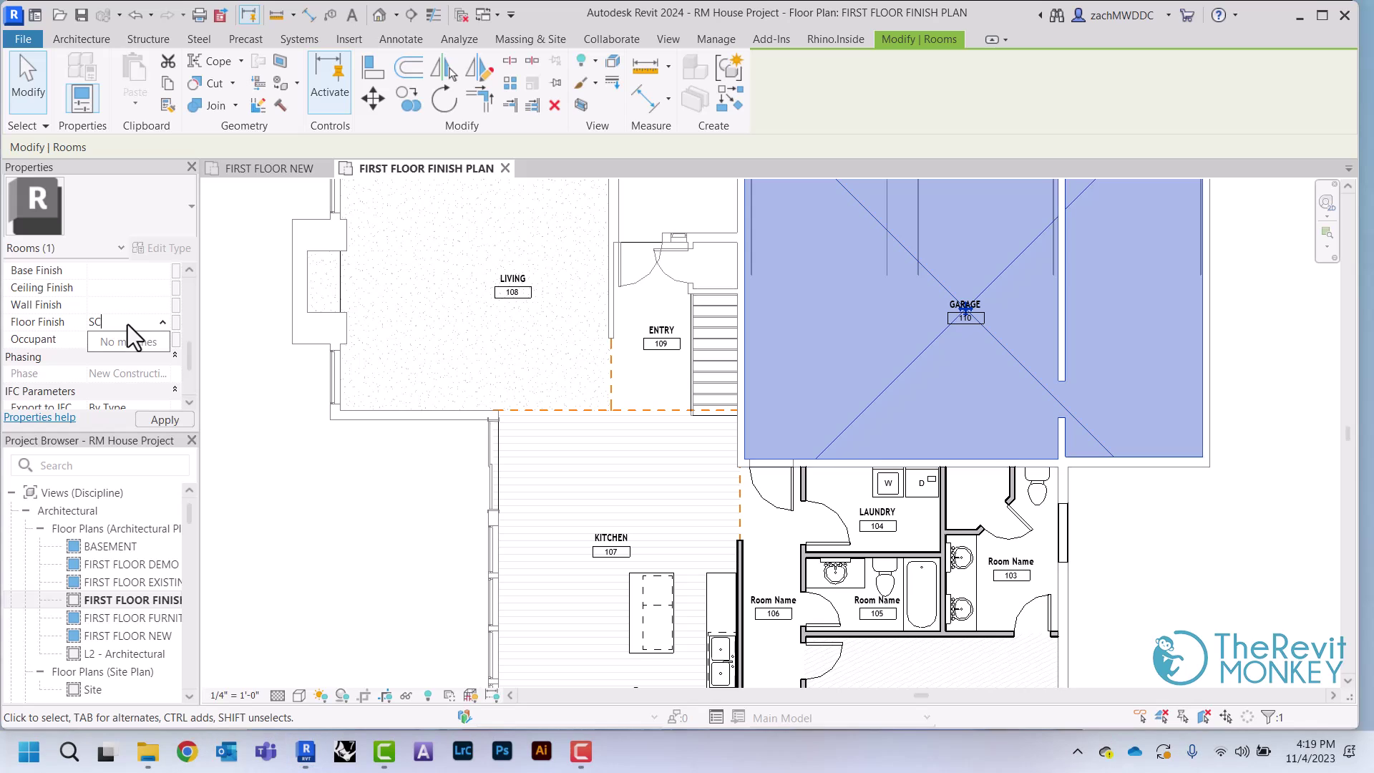
text(SC)
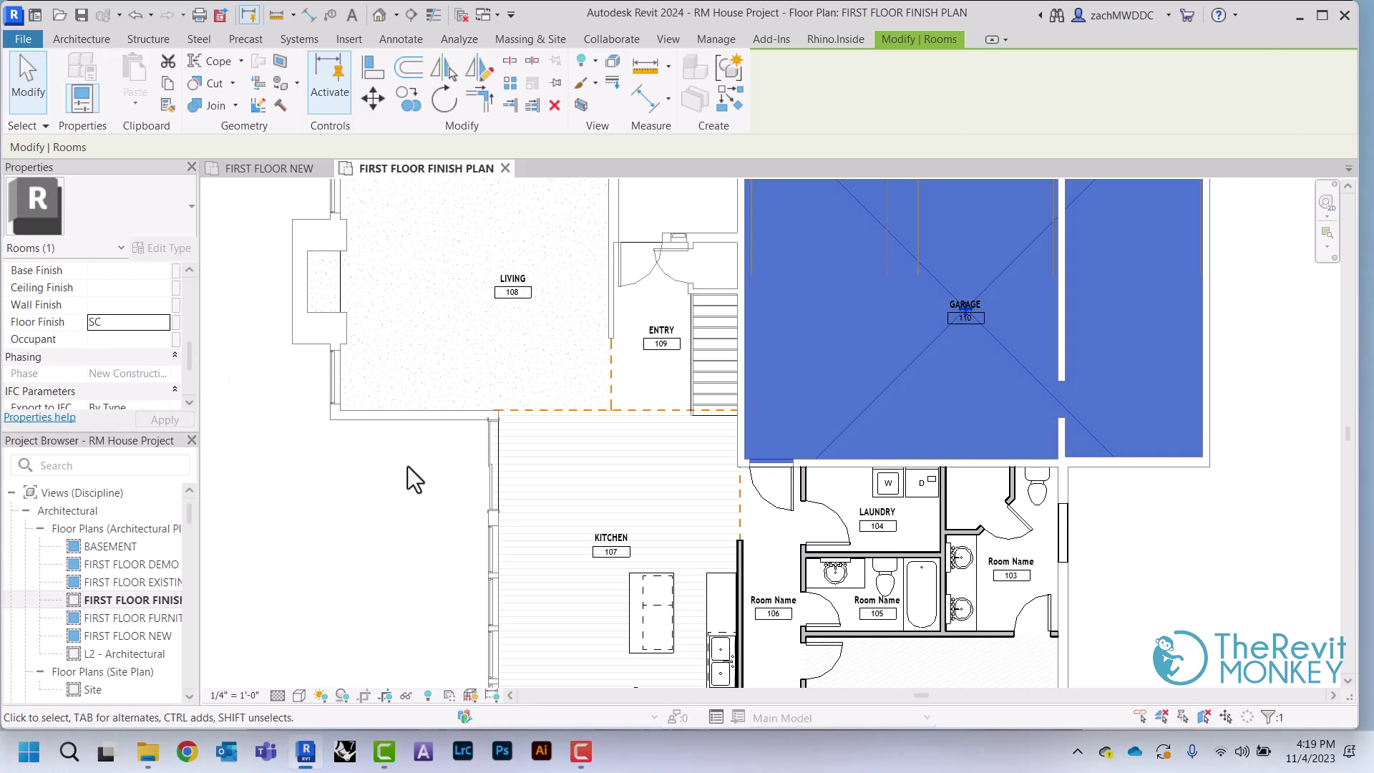
click(413, 471)
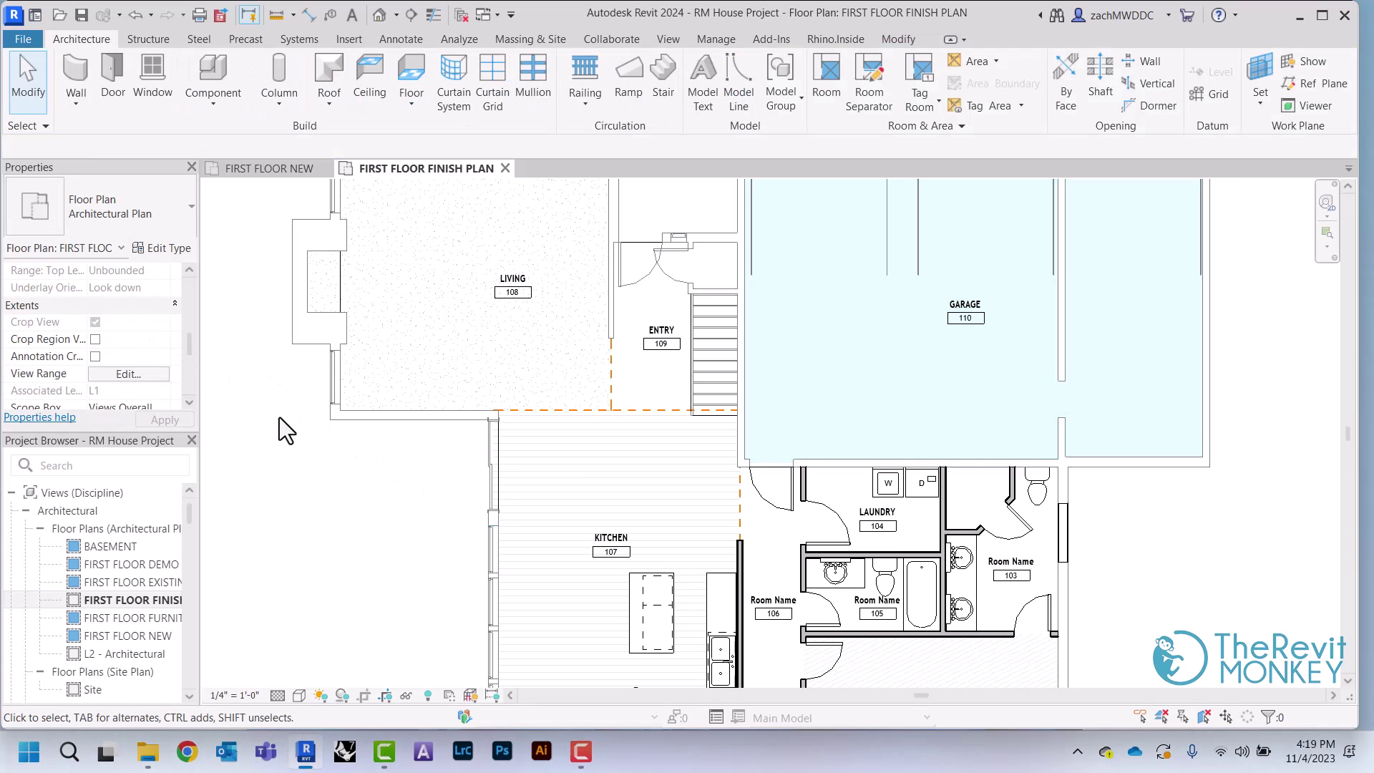
- Reopen the plan's Floor Finish color scheme and set the SC color to gray RGB 192-192-192
scroll(133, 360, up, 5)
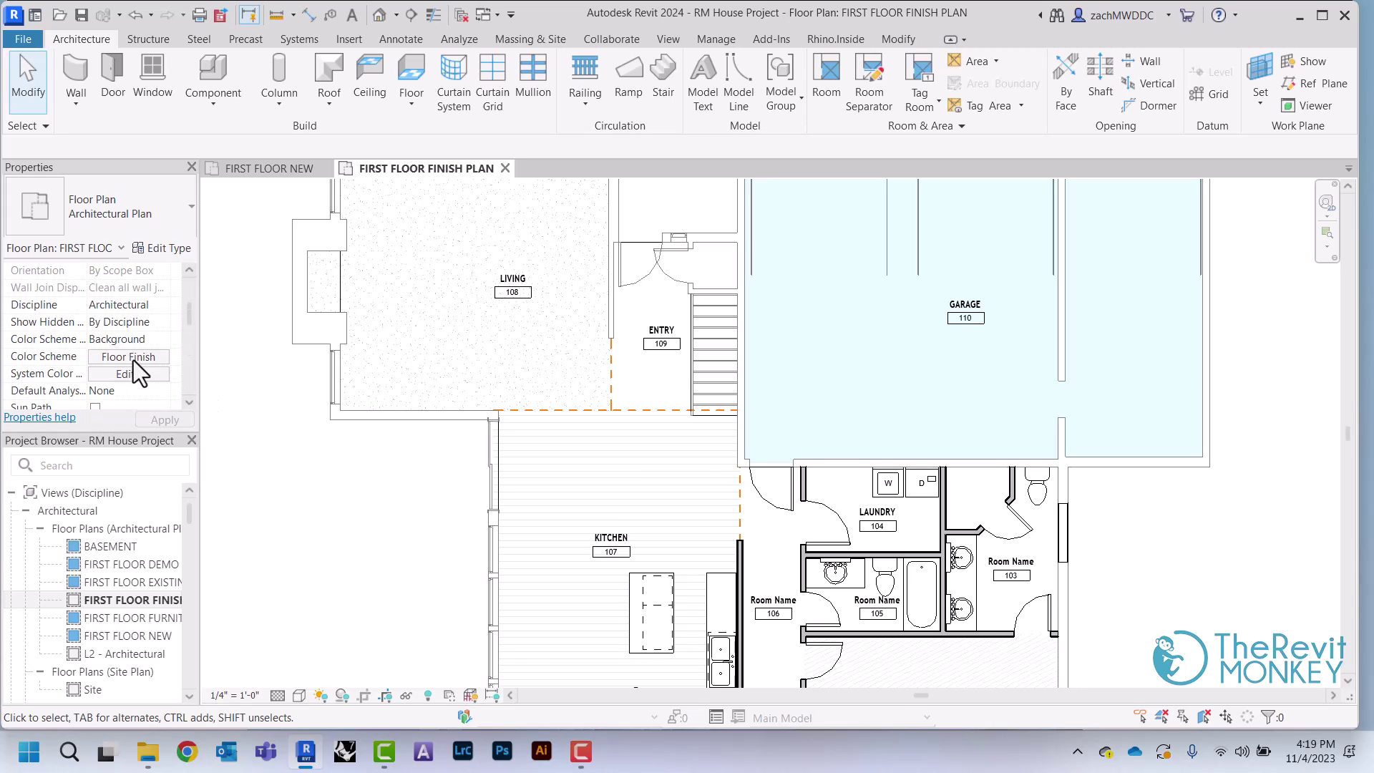
click(133, 357)
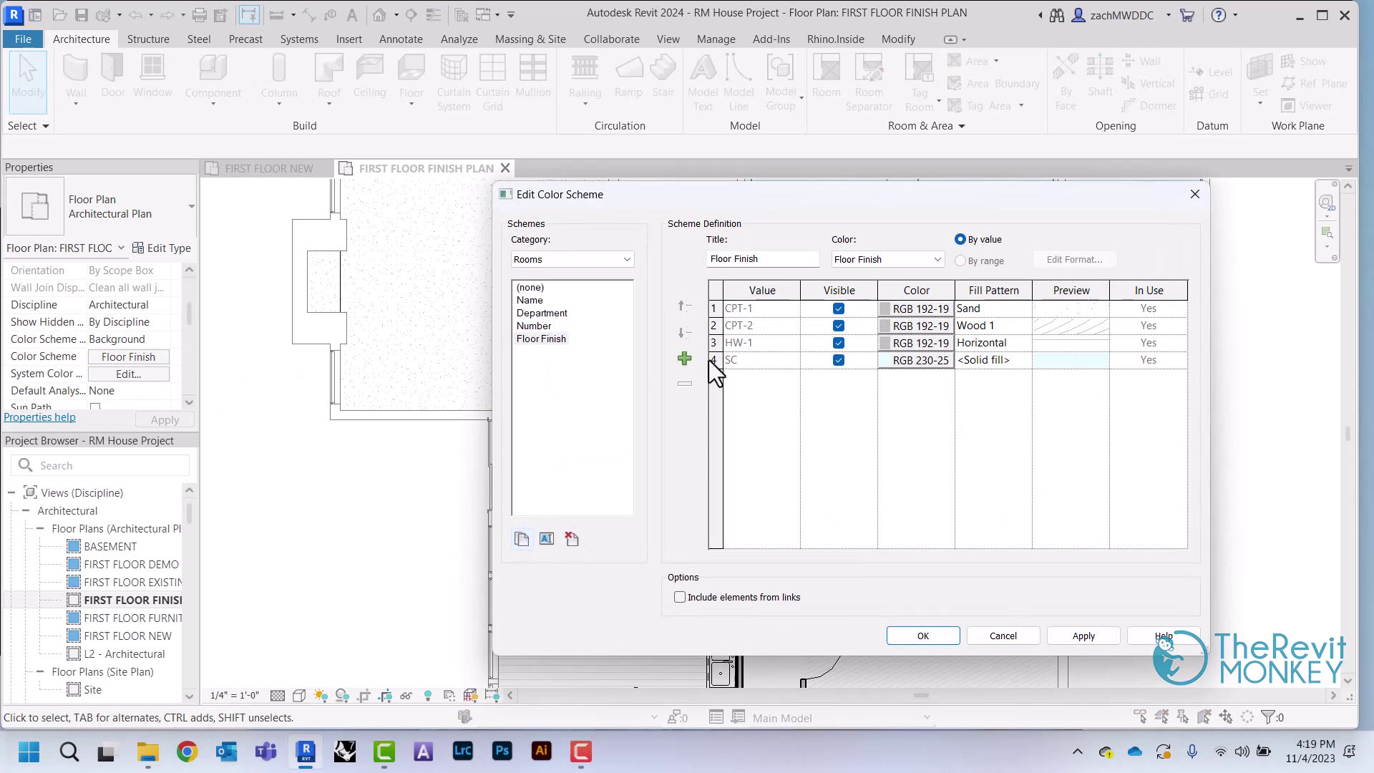
click(888, 359)
click(782, 394)
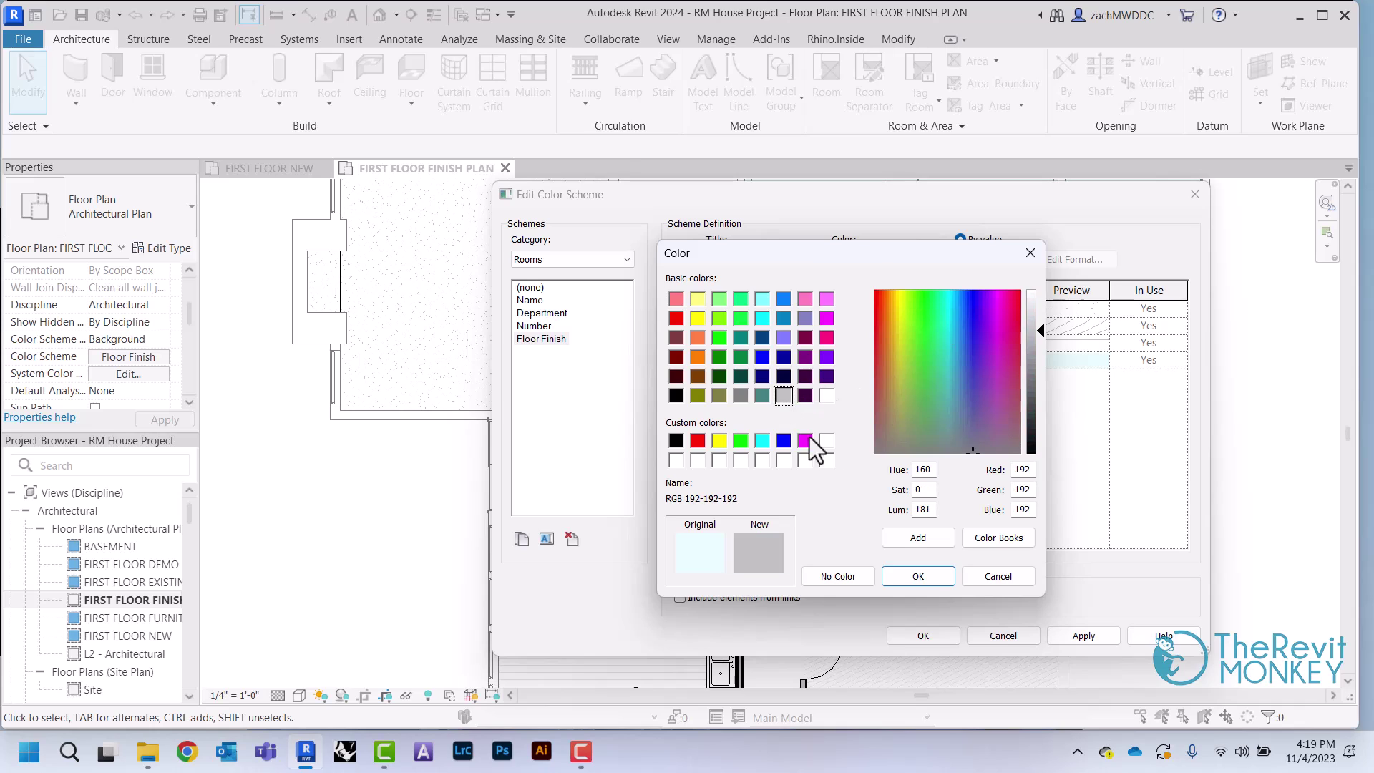
click(931, 576)
- Set the SC fill pattern to Concrete and accept the color scheme changes
click(1023, 362)
click(1024, 361)
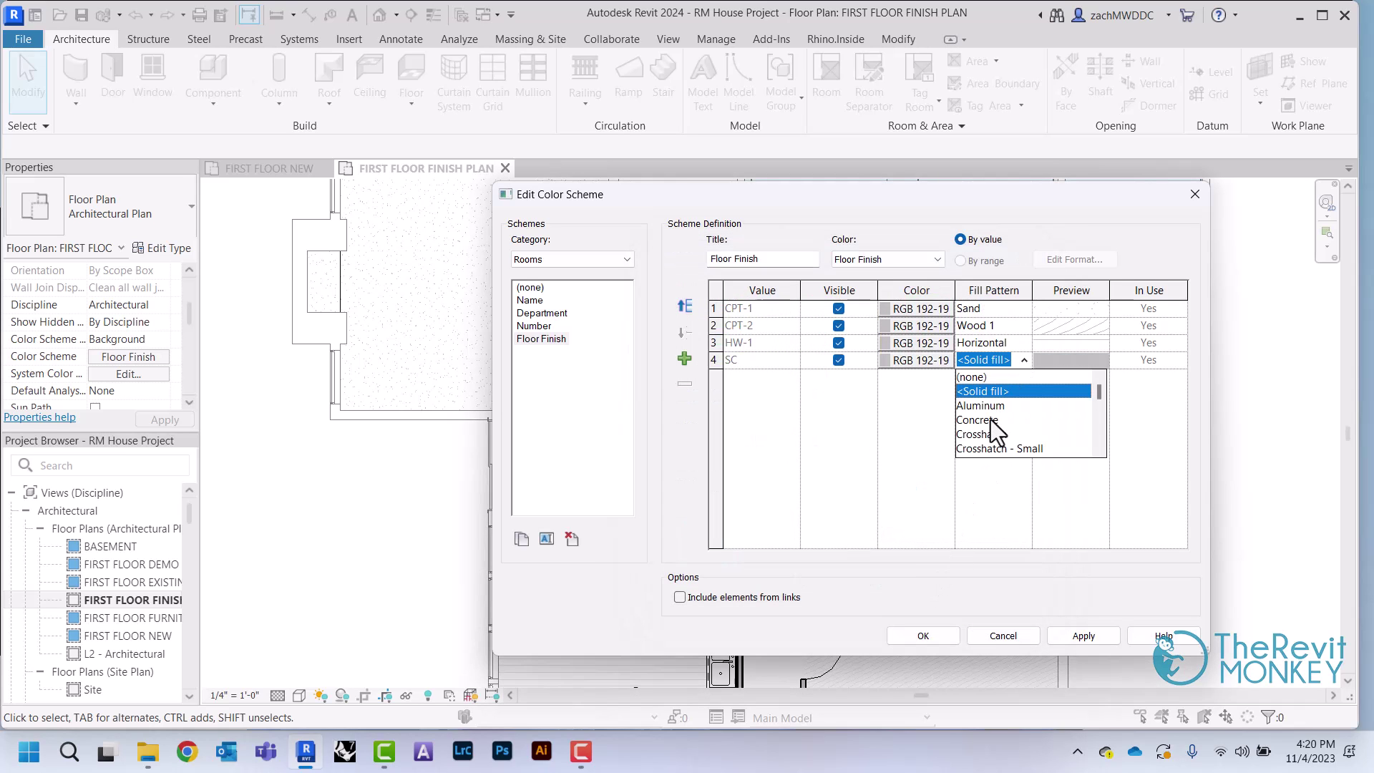
click(982, 420)
click(919, 635)
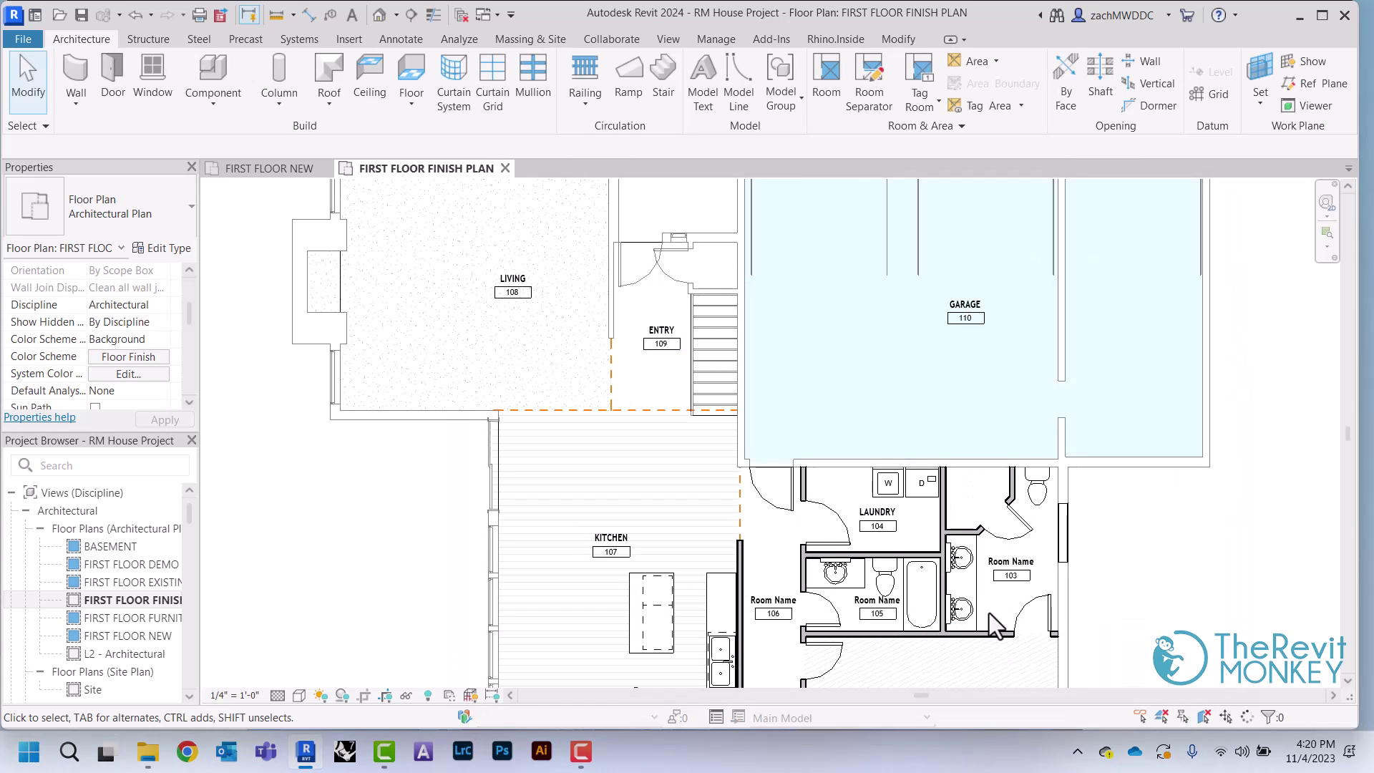
- Assign the existing floor finish HW-1 to room 106 beside the kitchen
scroll(1156, 564, up, 3)
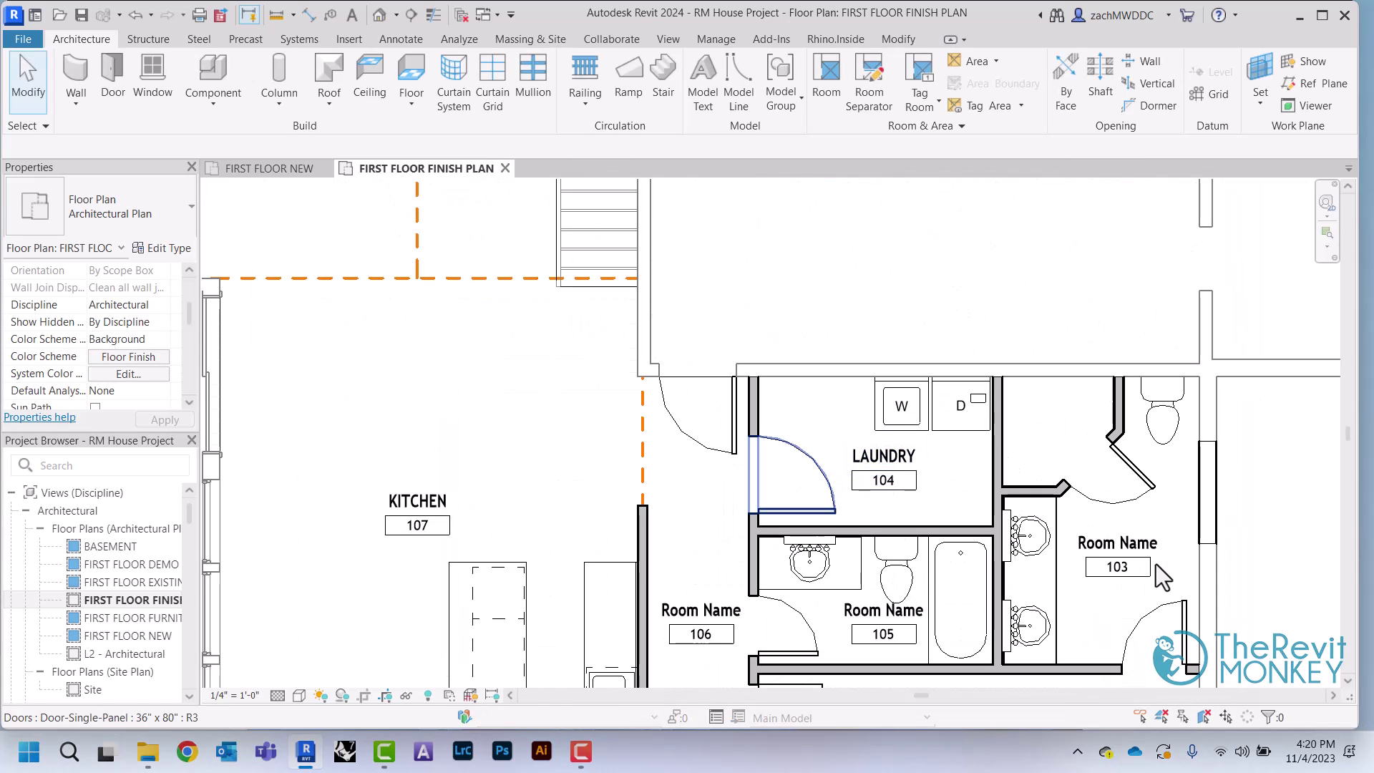
scroll(1156, 564, up, 2)
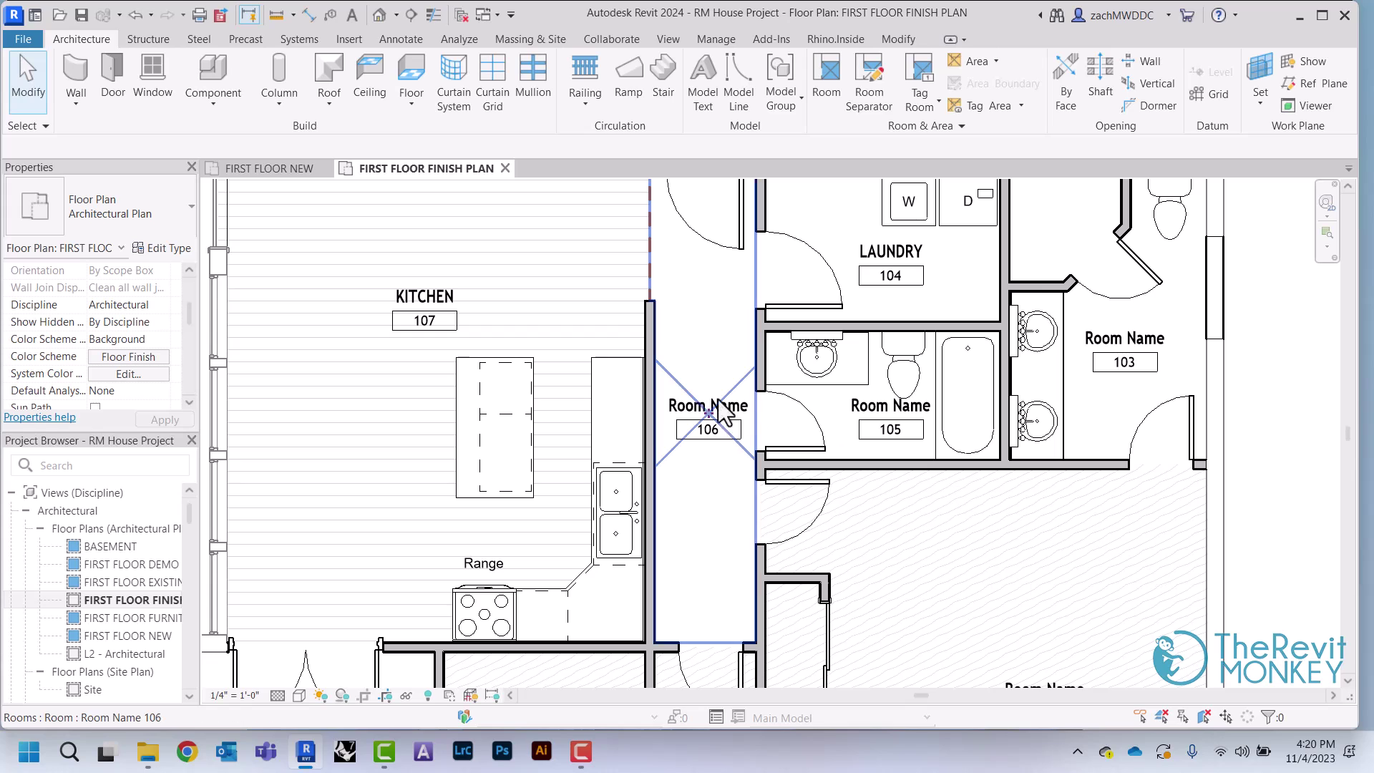
click(674, 384)
scroll(148, 371, down, 4)
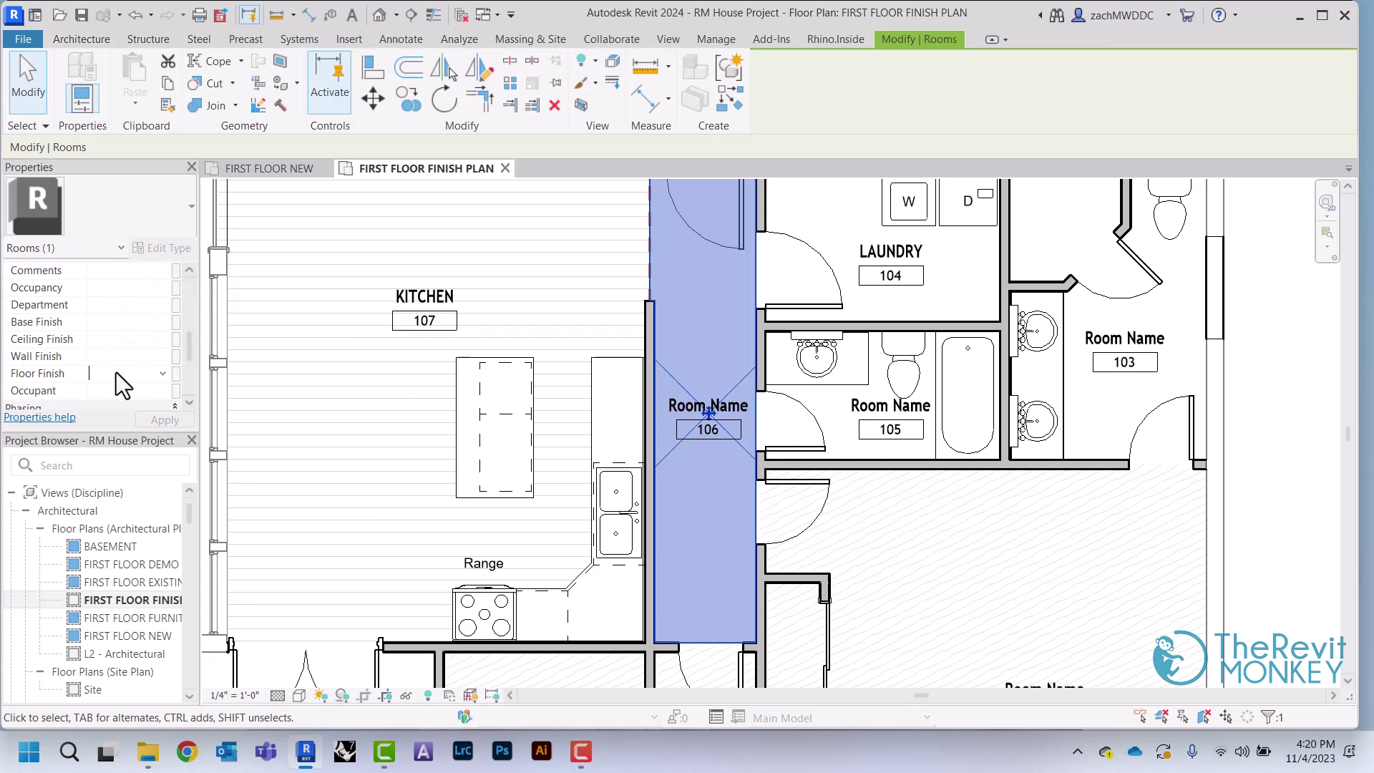
click(162, 373)
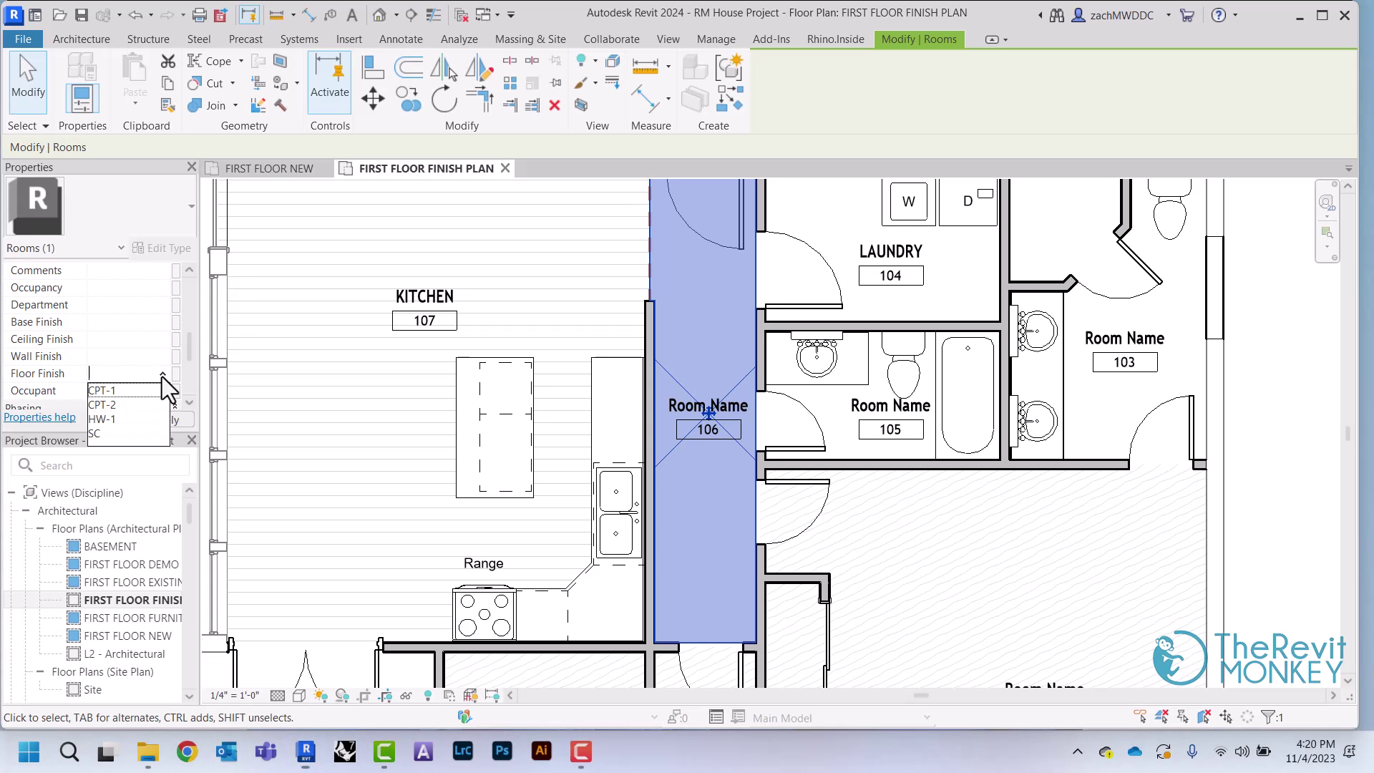
click(102, 419)
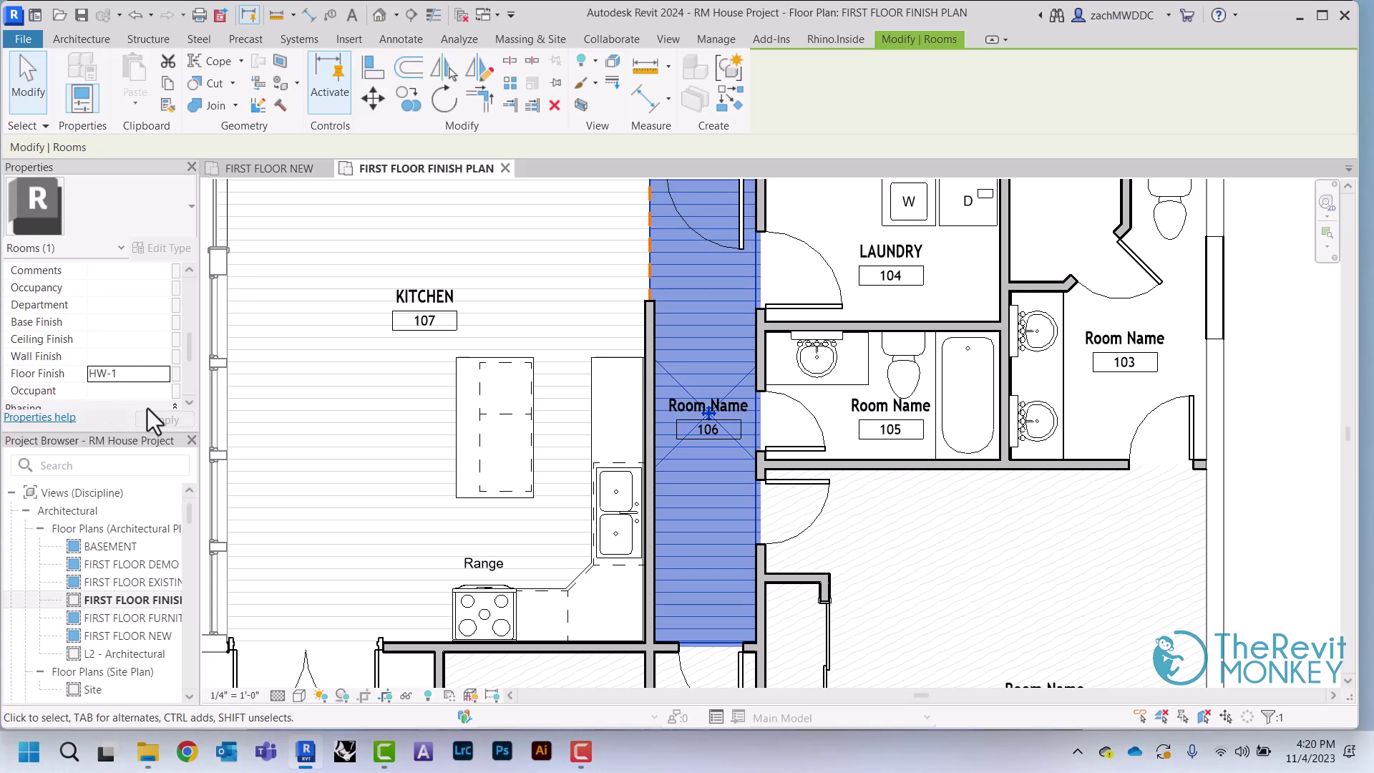
click(831, 214)
ctrl+scroll(840, 446, down, 3)
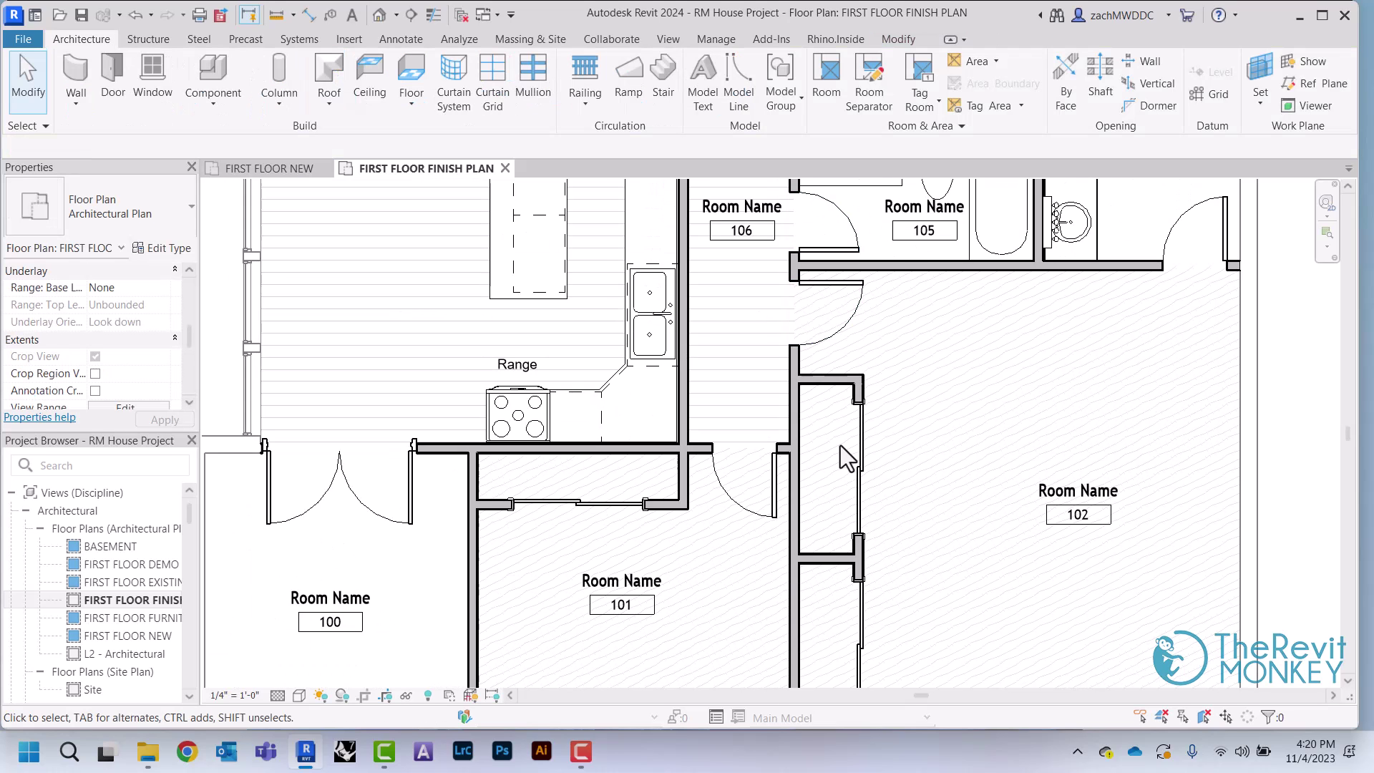
scroll(840, 445, down, 2)
scroll(840, 445, up, 2)
scroll(840, 445, up, 2)
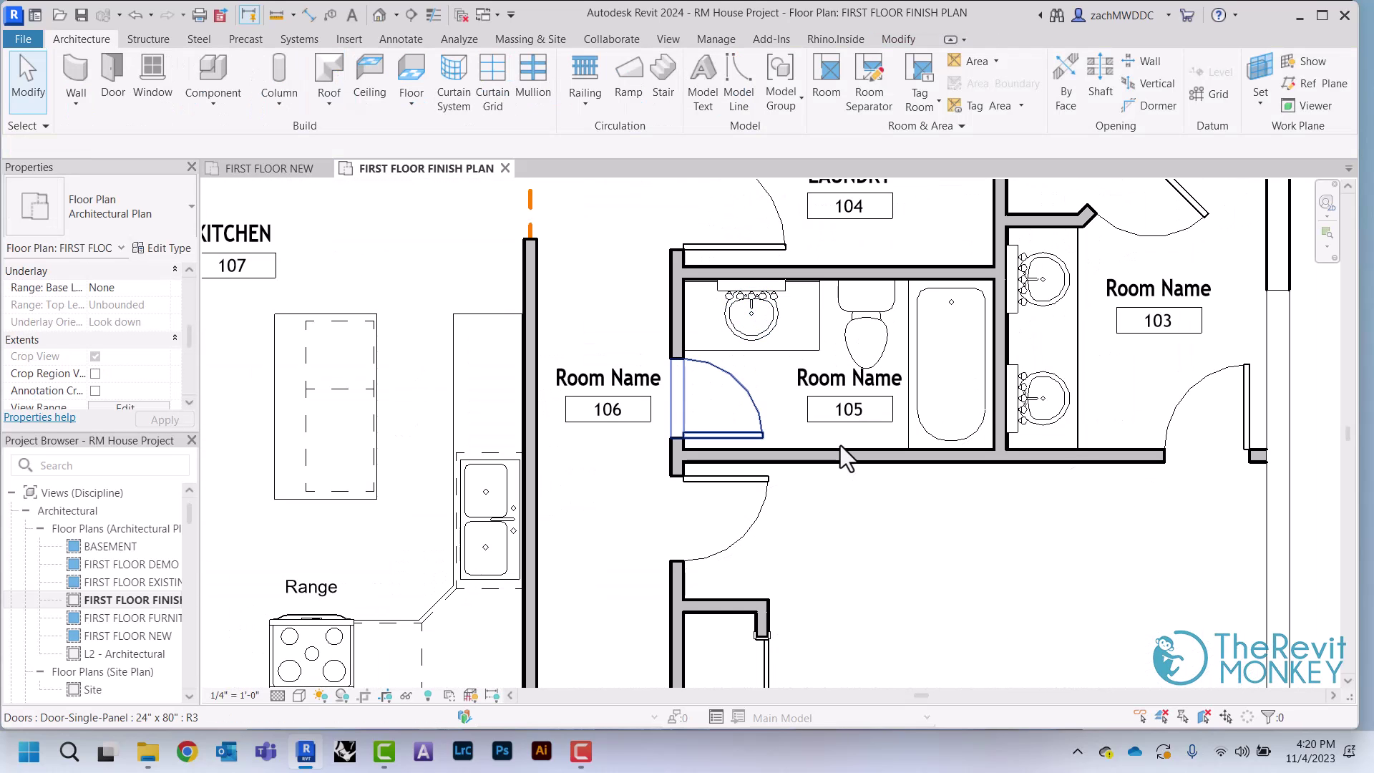